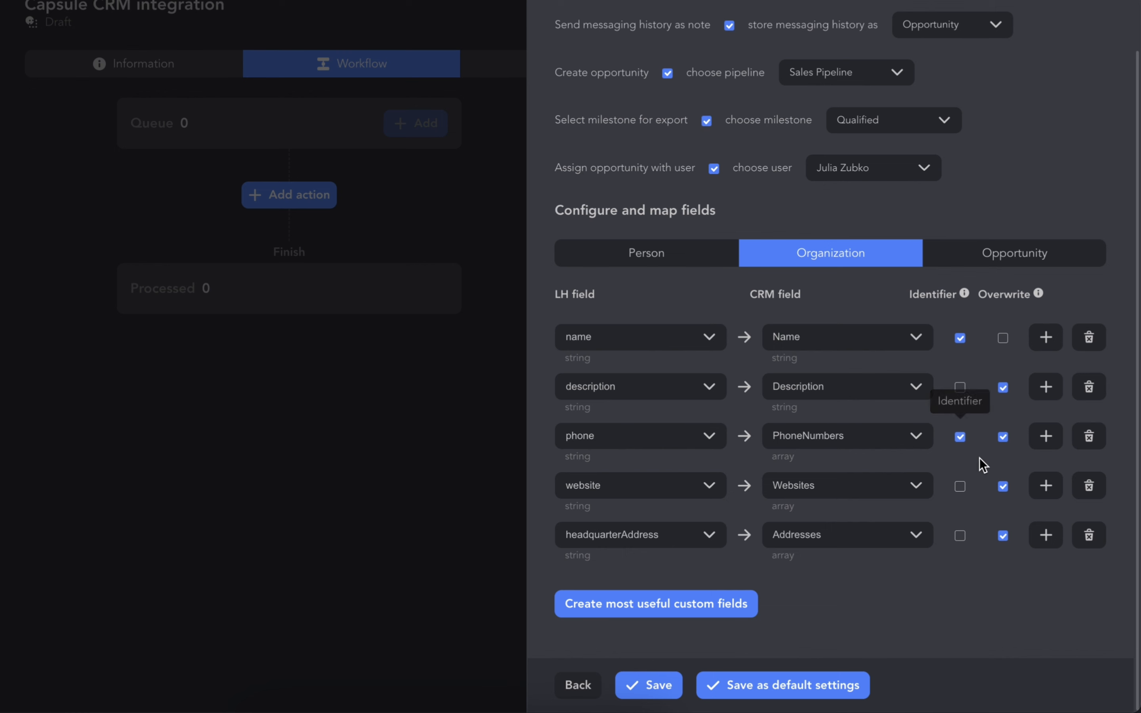
Create all suggested custom fields for the Organization field mapping
{"action": "left_click", "coordinate": [678, 620]}
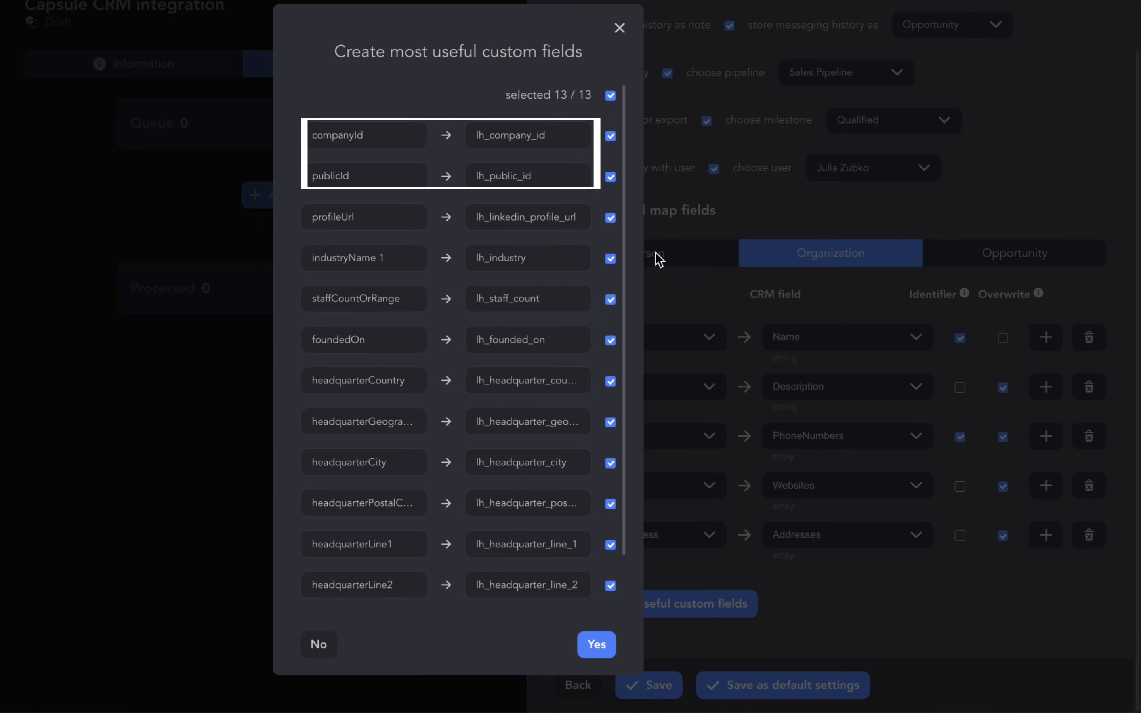
{"action": "left_click", "coordinate": [611, 261]}
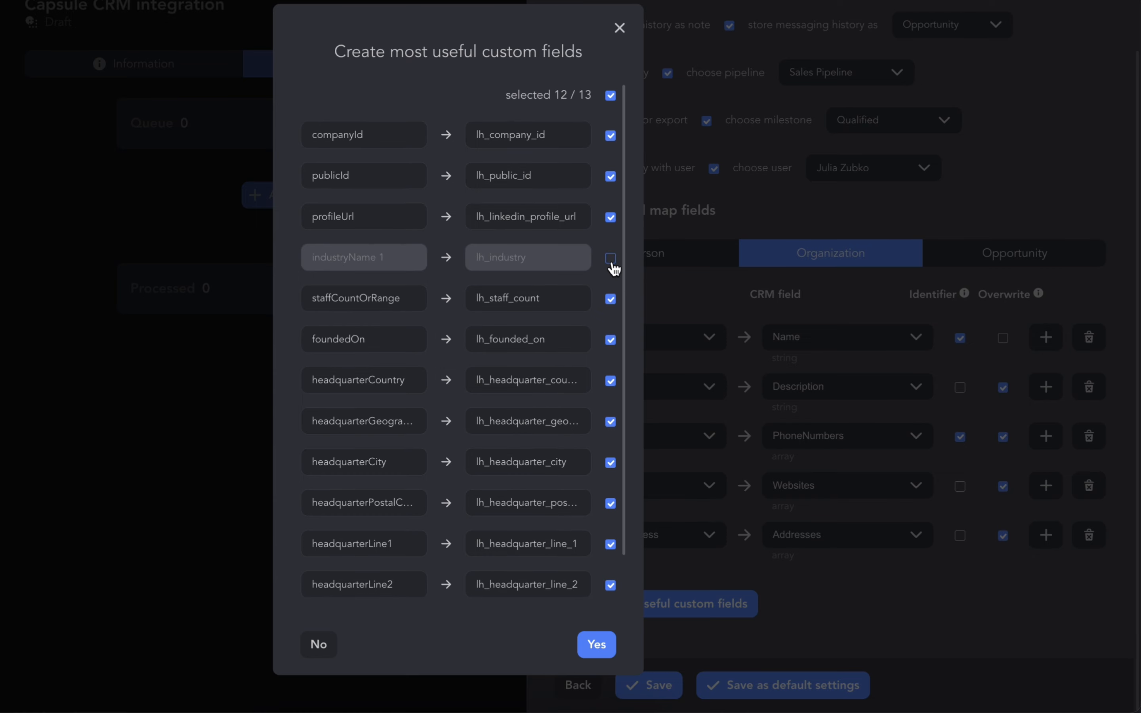
{"action": "scroll", "coordinate": [613, 267], "scroll_direction": "down", "scroll_amount": 1}
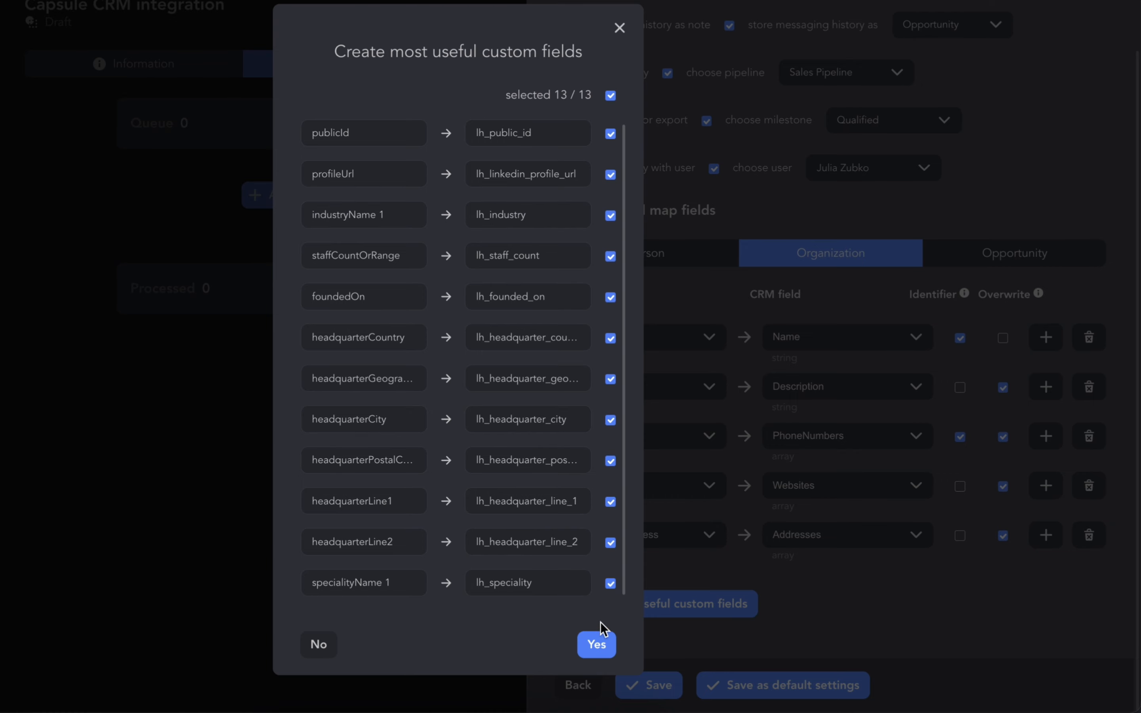
{"action": "left_click", "coordinate": [602, 642]}
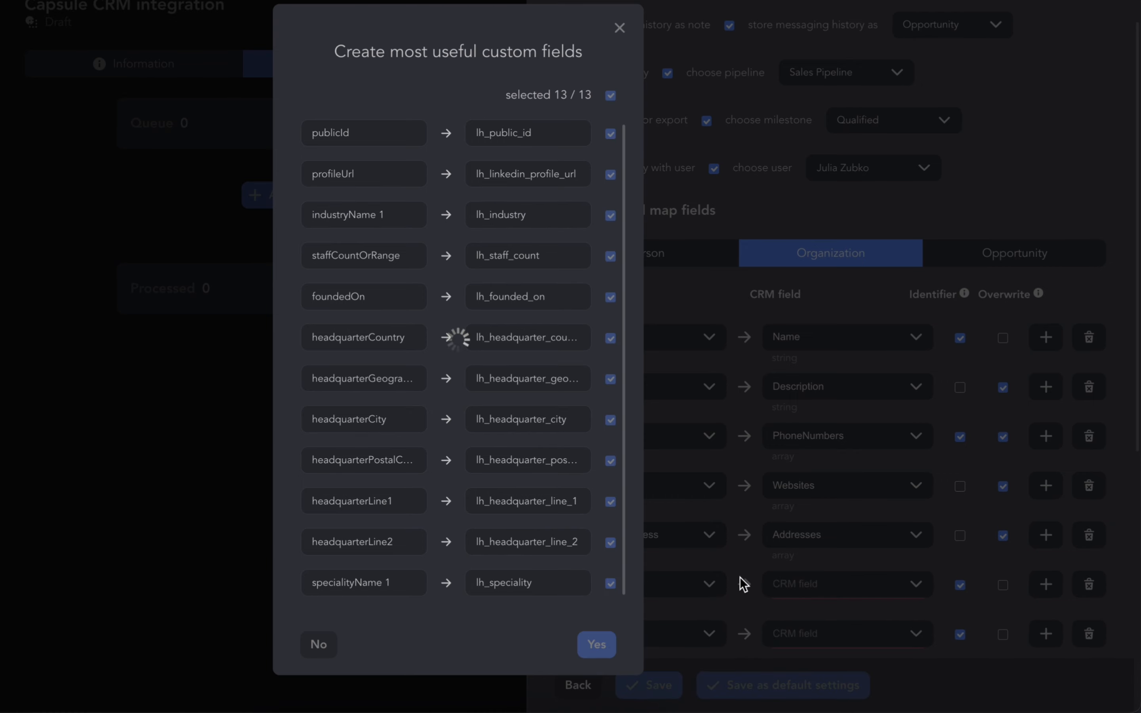
{"action": "scroll", "coordinate": [743, 584], "scroll_direction": "down", "scroll_amount": 8}
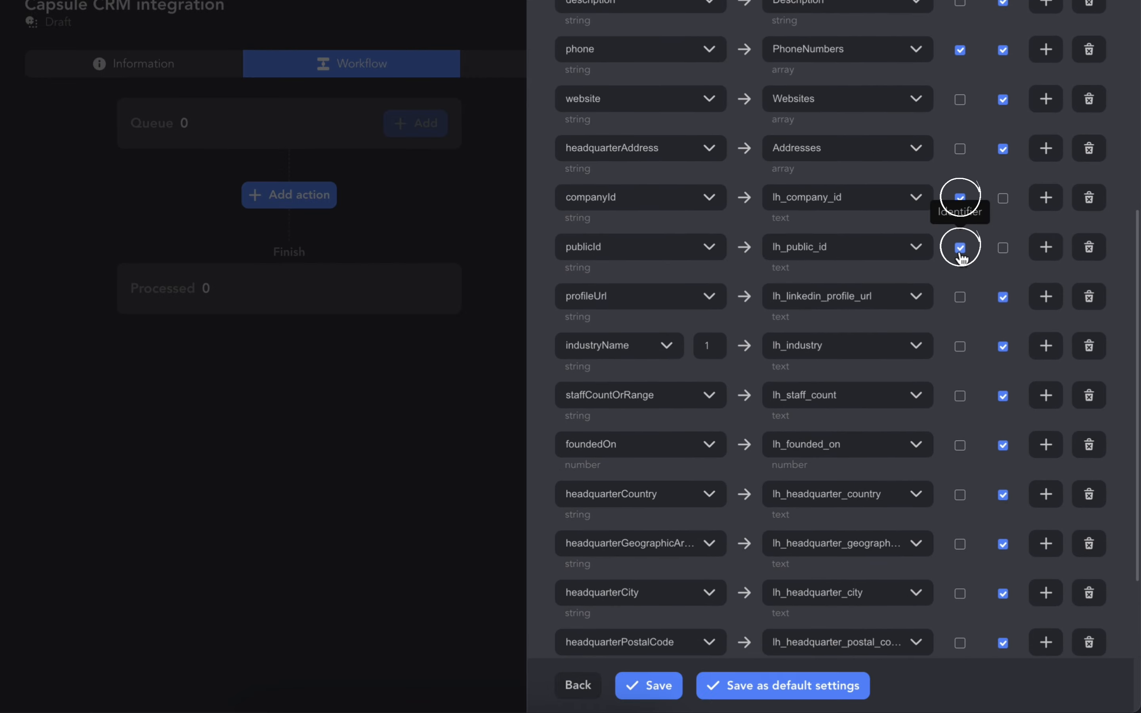
{"action": "scroll", "coordinate": [992, 234], "scroll_direction": "up", "scroll_amount": 10}
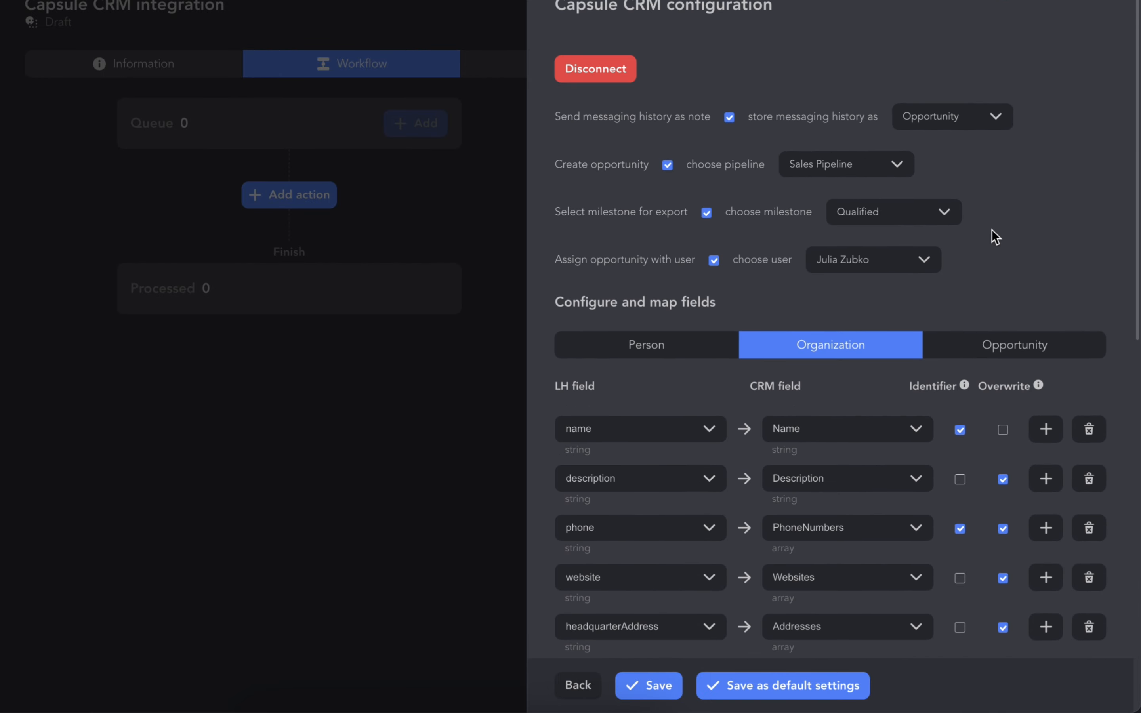
On the Opportunity mapping, try to create suggested custom fields excluding industry, twitter, address, messenger, note, phoneWithType 2 and actionName
{"action": "left_click", "coordinate": [1068, 352]}
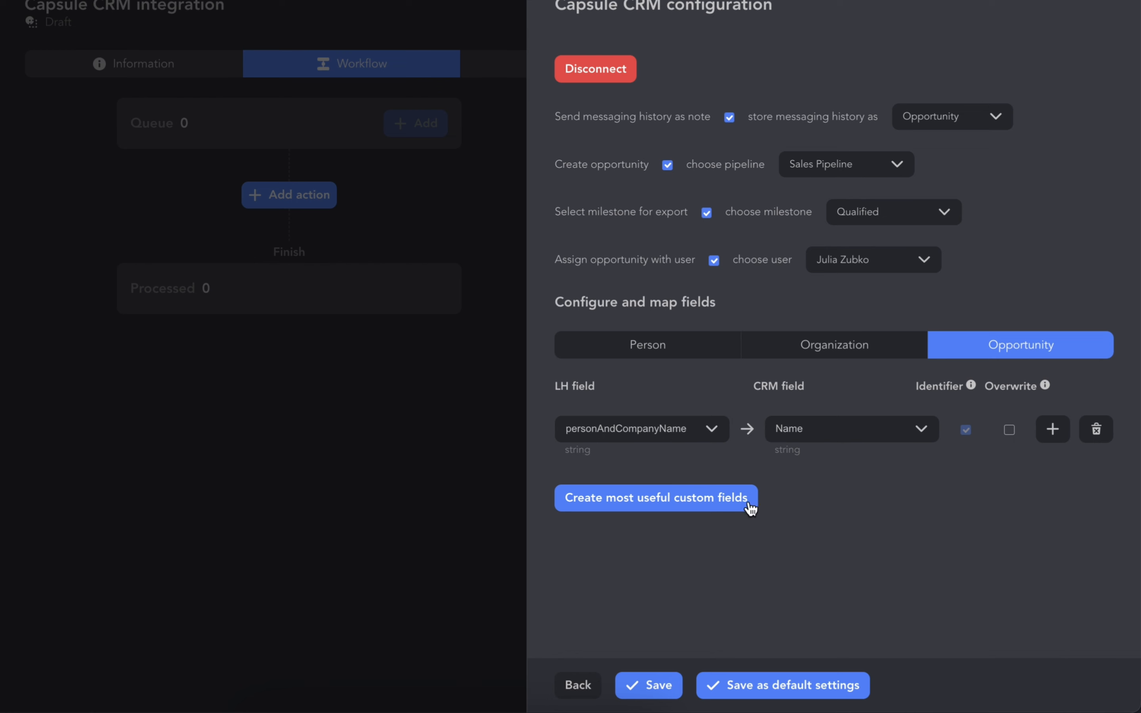
{"action": "left_click", "coordinate": [655, 514]}
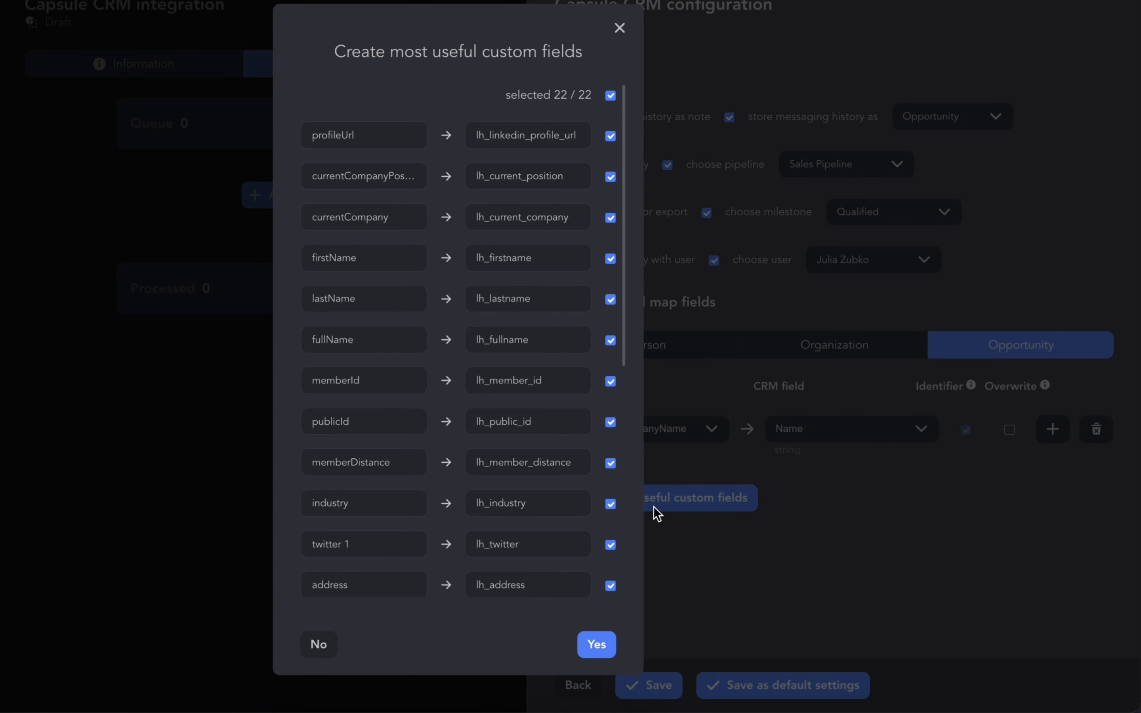
{"action": "left_click", "coordinate": [611, 542]}
{"action": "left_click", "coordinate": [610, 502]}
{"action": "left_click", "coordinate": [610, 583]}
{"action": "scroll", "coordinate": [615, 592], "scroll_direction": "down", "scroll_amount": 1}
{"action": "scroll", "coordinate": [615, 591], "scroll_direction": "down", "scroll_amount": 8}
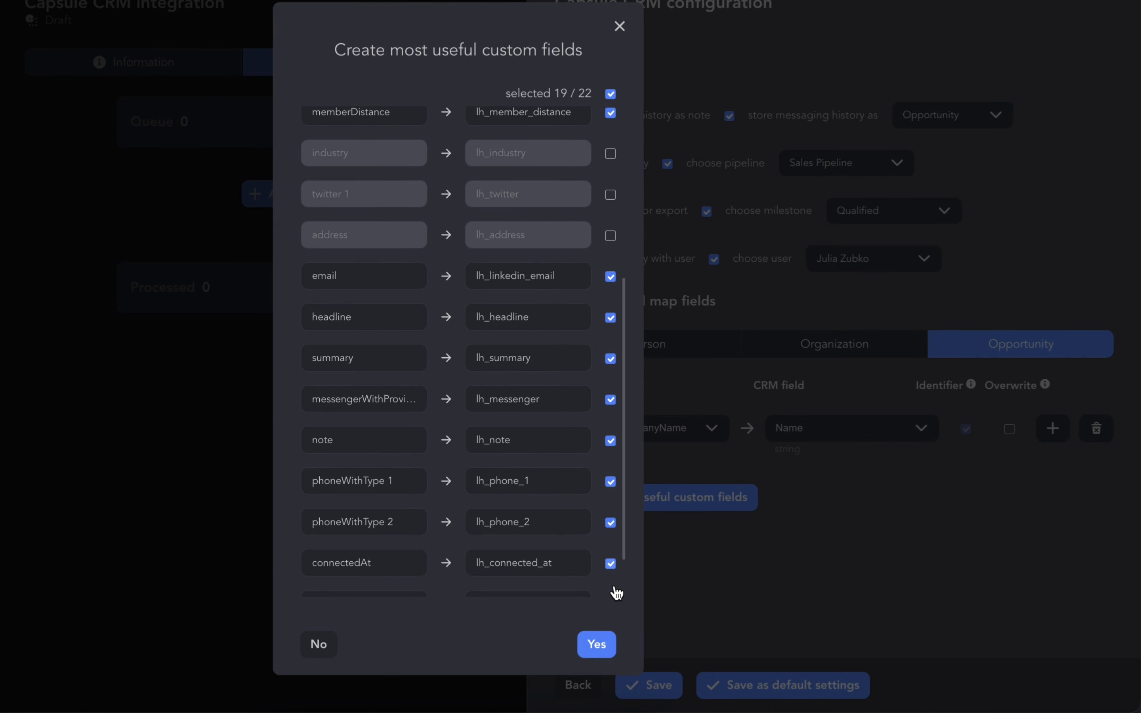
{"action": "left_click", "coordinate": [611, 364]}
{"action": "left_click", "coordinate": [610, 405]}
{"action": "left_click", "coordinate": [610, 488]}
{"action": "scroll", "coordinate": [608, 582], "scroll_direction": "down", "scroll_amount": 1}
{"action": "left_click", "coordinate": [610, 583]}
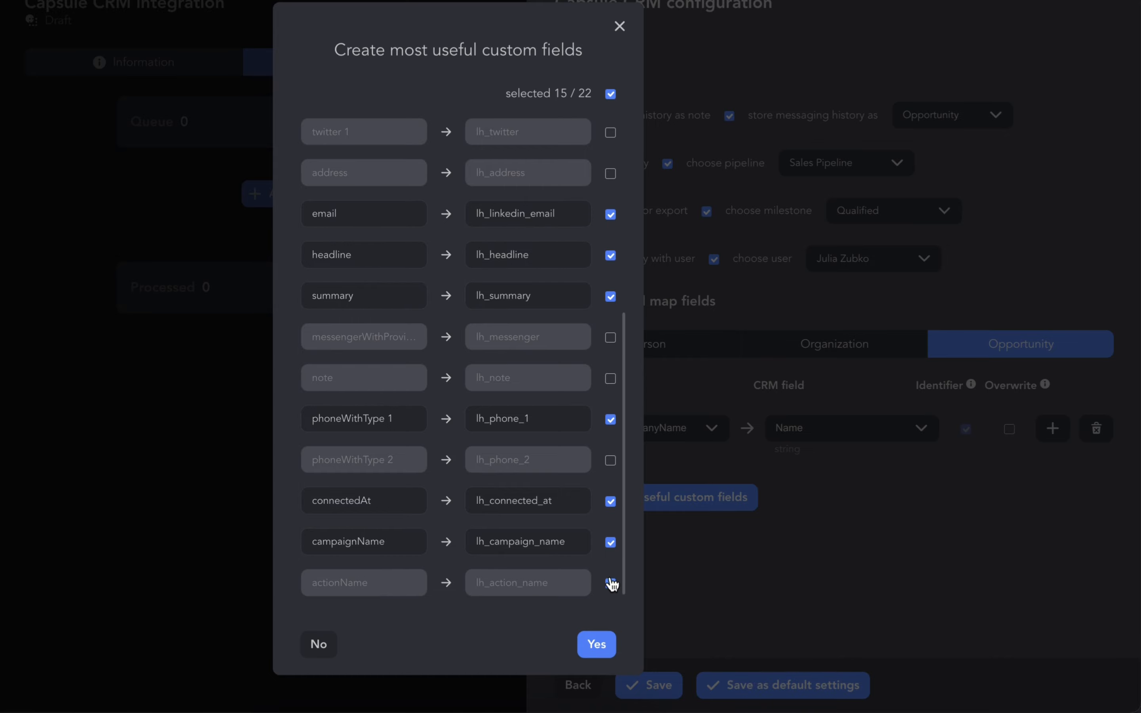
{"action": "left_click", "coordinate": [596, 644]}
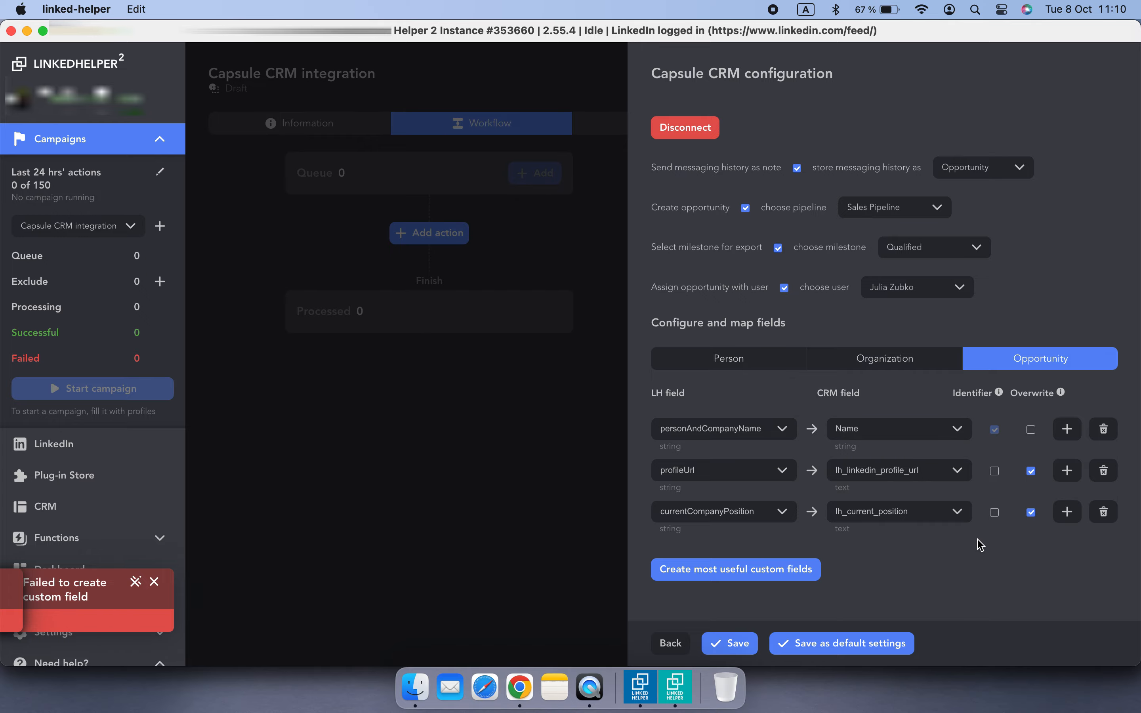
Switch to Chrome and open the Capsule account's Custom Fields settings for Opportunities
{"action": "left_click", "coordinate": [518, 688]}
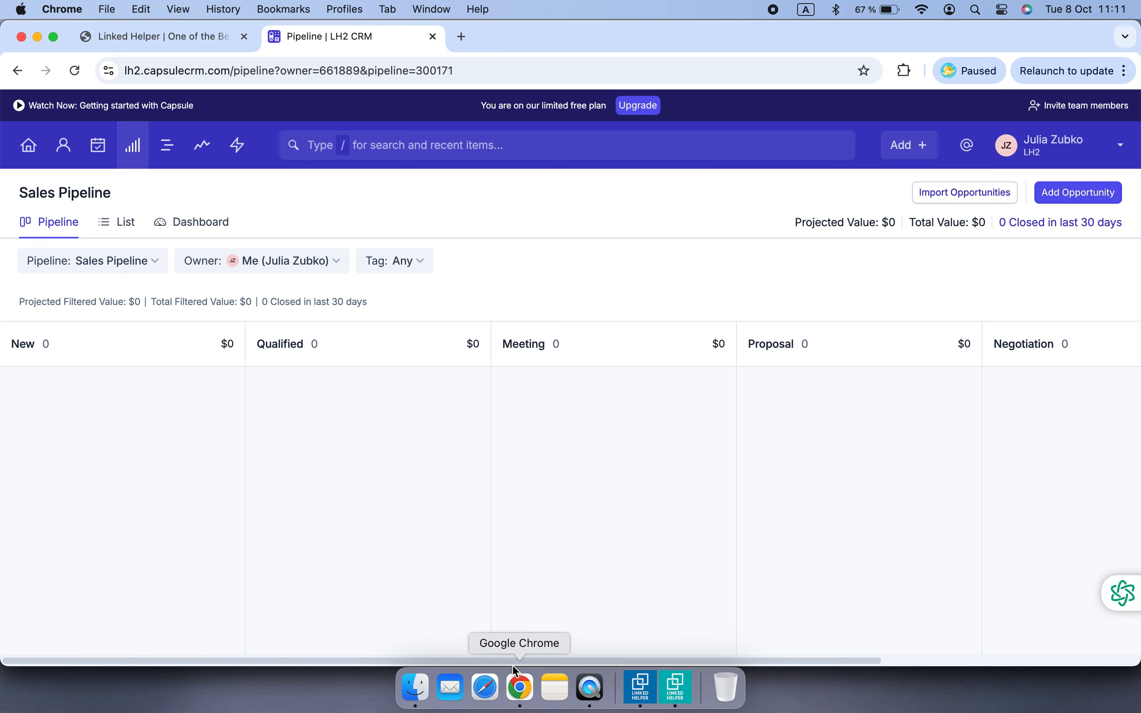
{"action": "left_click", "coordinate": [1045, 156]}
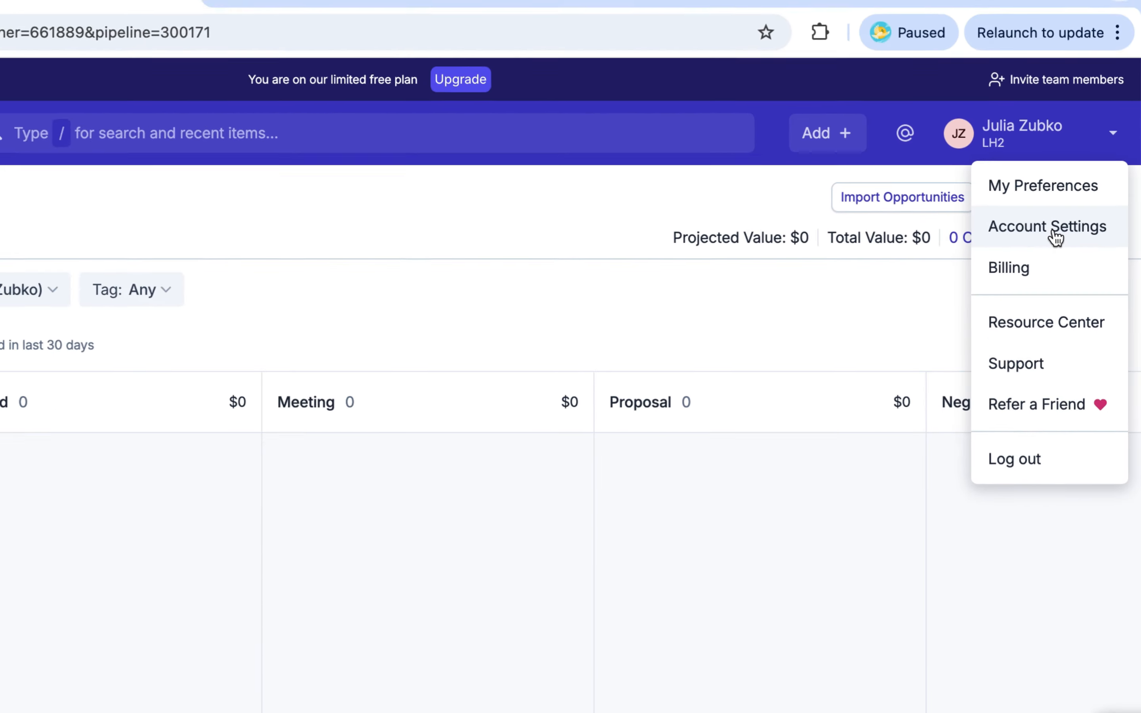
{"action": "left_click", "coordinate": [1054, 232]}
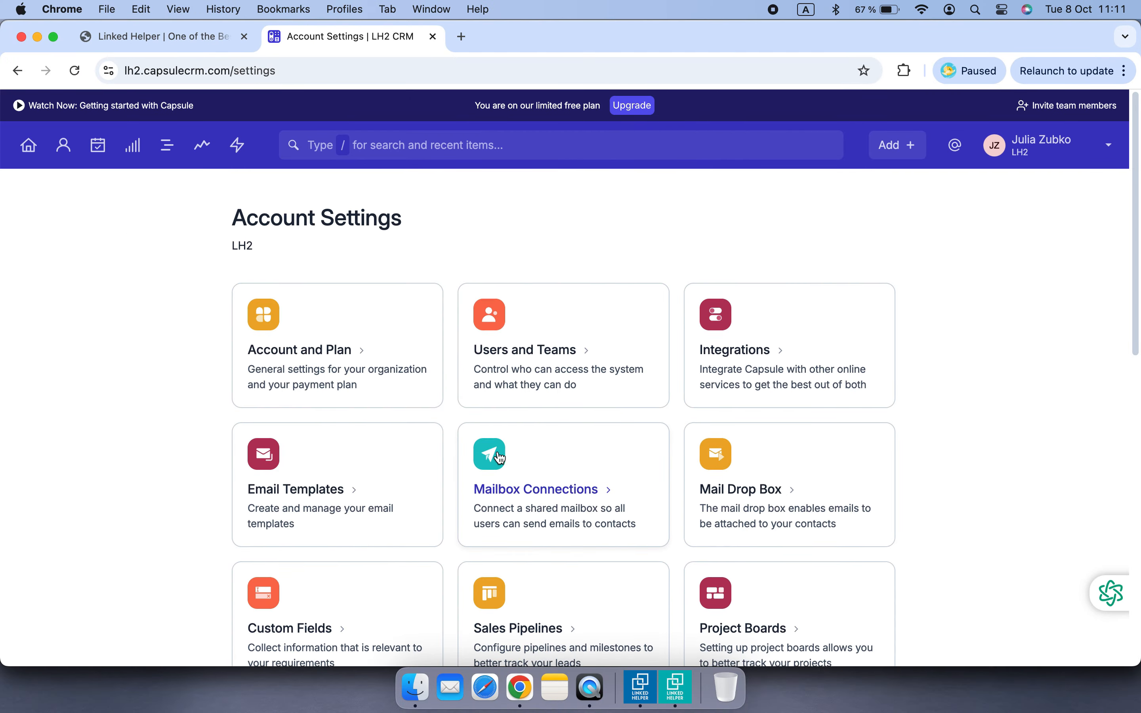
{"action": "scroll", "coordinate": [243, 568], "scroll_direction": "down", "scroll_amount": 6}
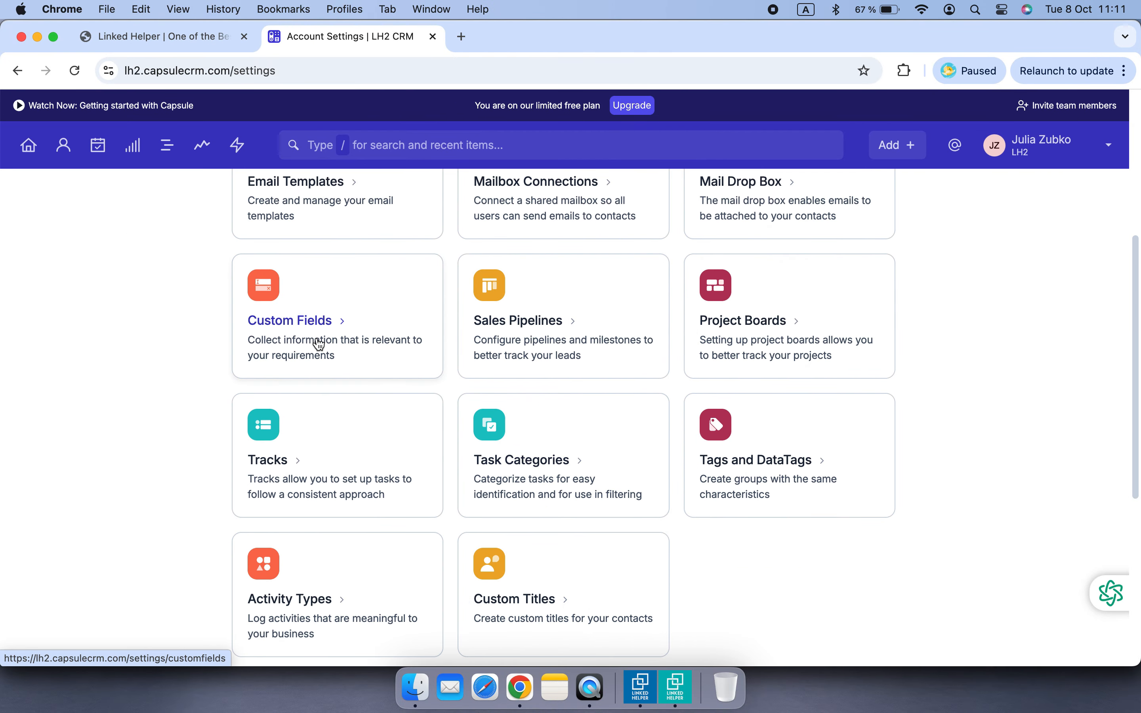
{"action": "left_click", "coordinate": [318, 344]}
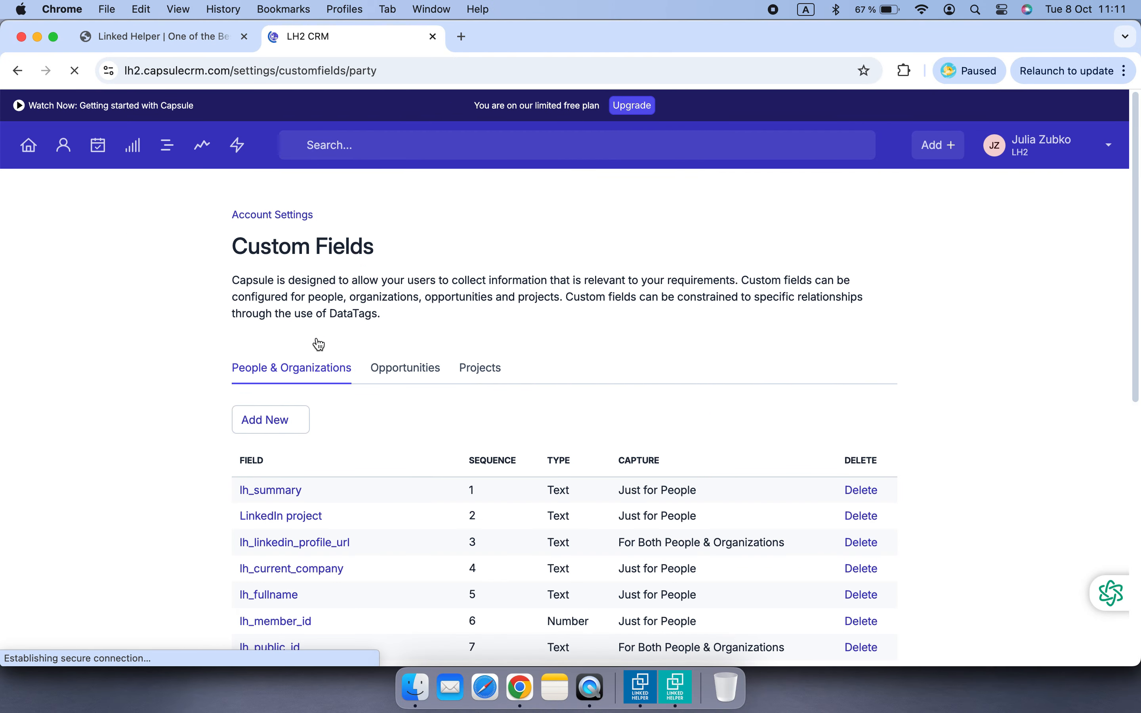
{"action": "scroll", "coordinate": [436, 409], "scroll_direction": "down", "scroll_amount": 2}
{"action": "left_click", "coordinate": [386, 325]}
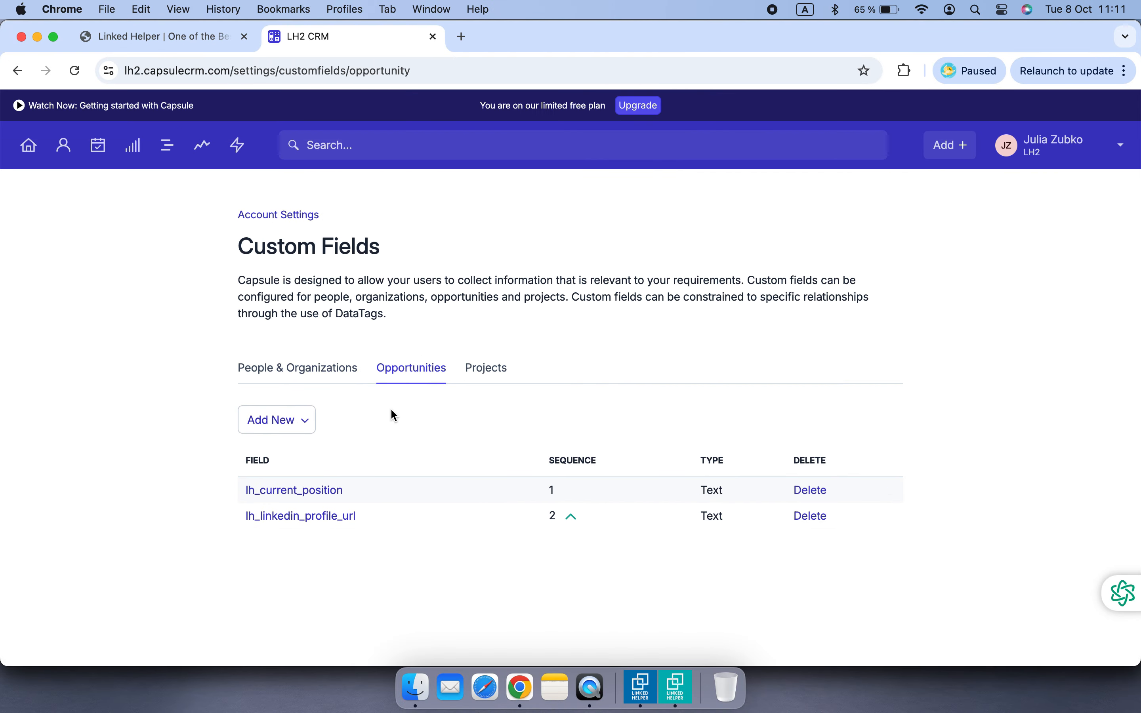
Try to add an Opportunity text custom field labelled lh_member_distance, then cancel the dialog
{"action": "left_click", "coordinate": [297, 420]}
{"action": "left_click", "coordinate": [323, 456]}
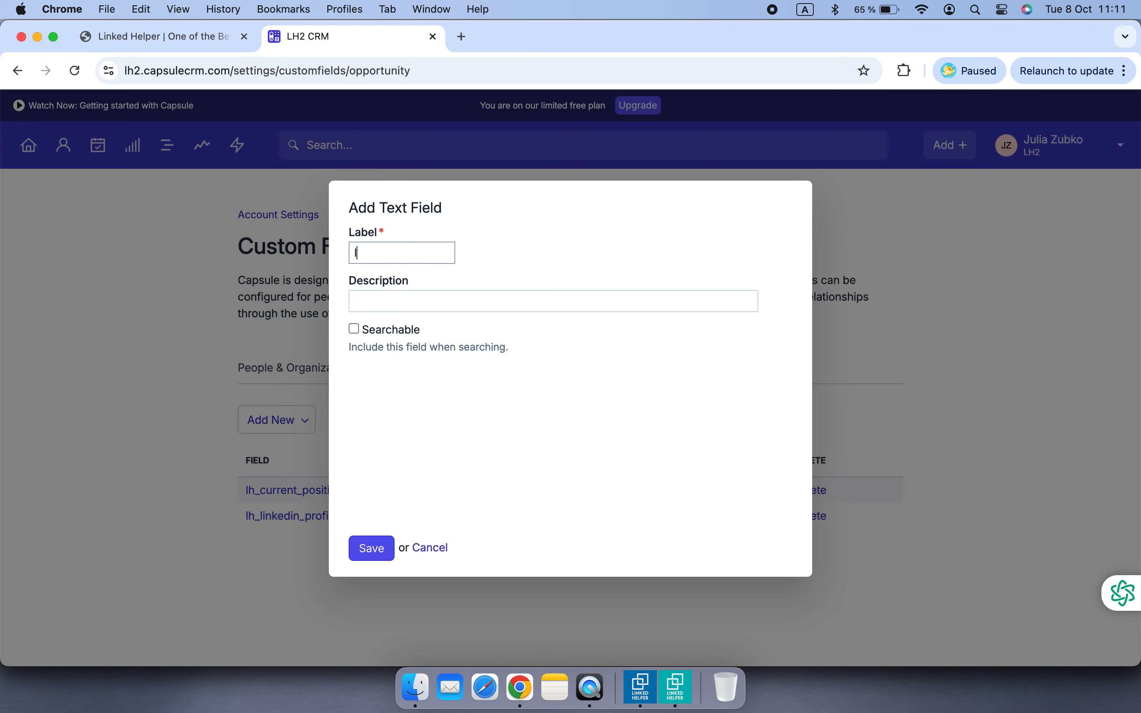
{"action": "type", "text": "lh_member_distance"}
{"action": "left_click", "coordinate": [370, 549]}
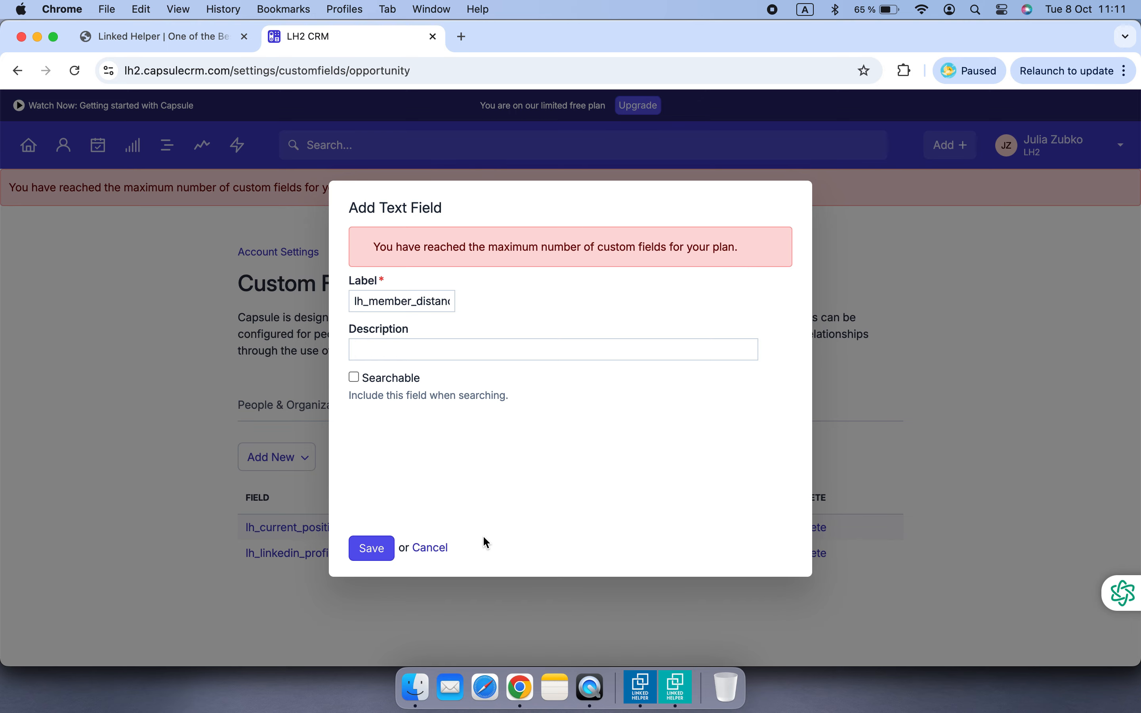
{"action": "left_click", "coordinate": [444, 550]}
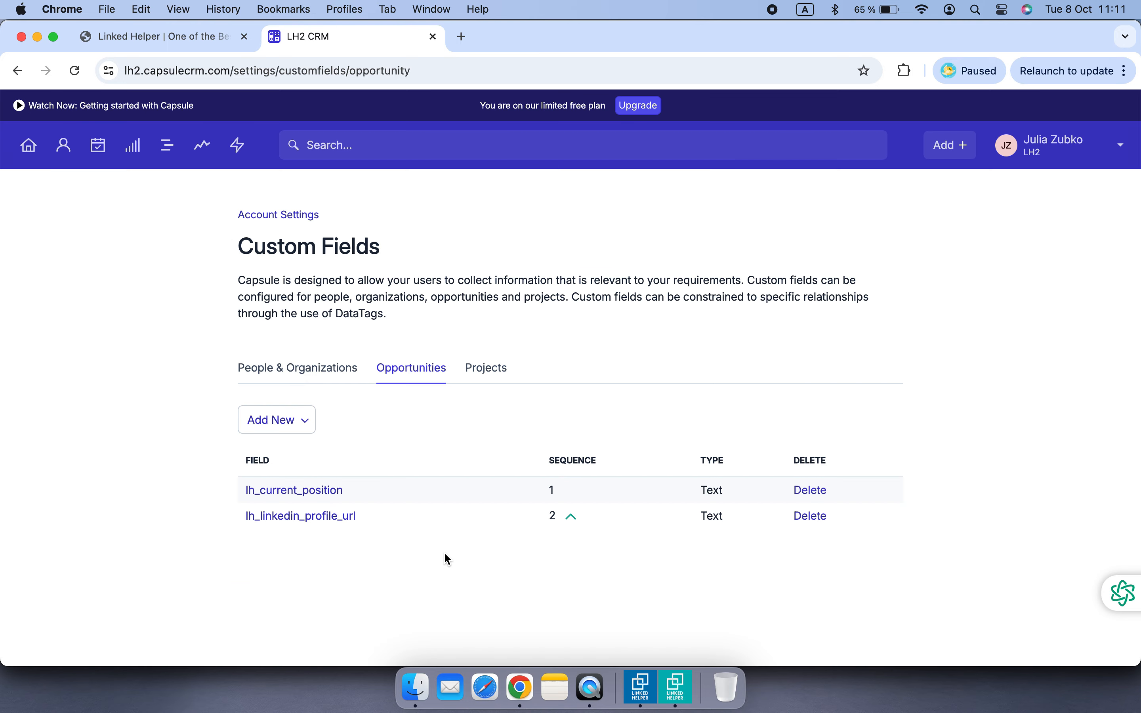
Open the plan upgrade page and compare Capsule's pricing tiers
{"action": "left_click", "coordinate": [650, 110]}
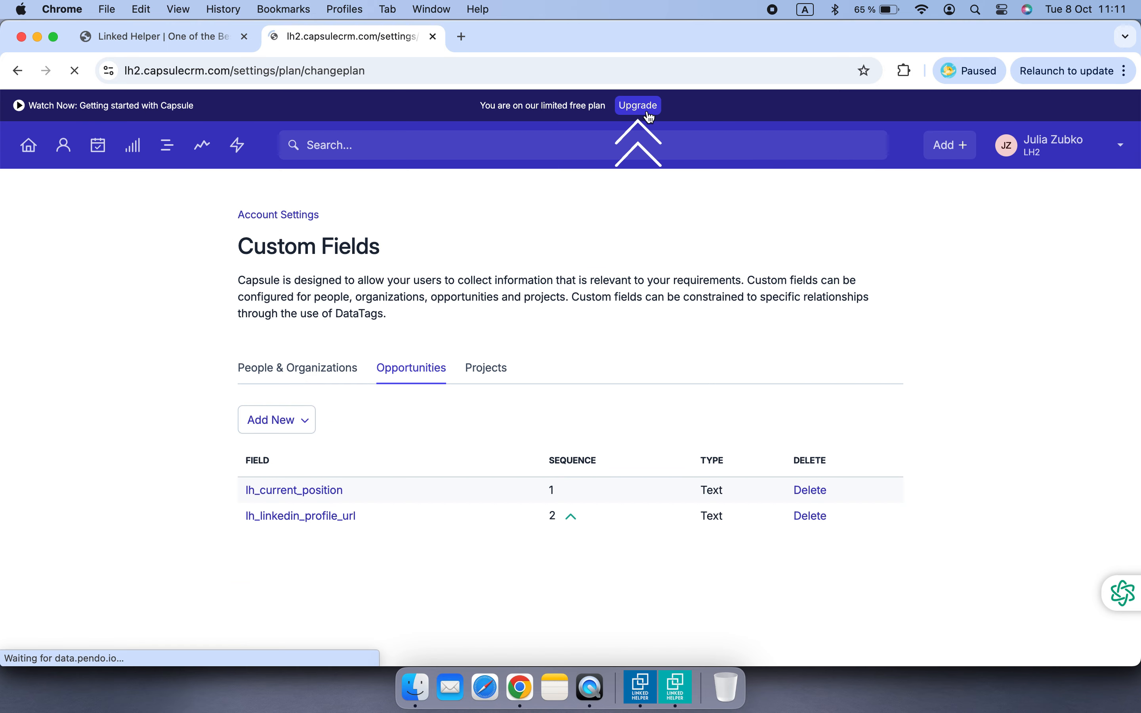
{"action": "scroll", "coordinate": [703, 340], "scroll_direction": "down", "scroll_amount": 10}
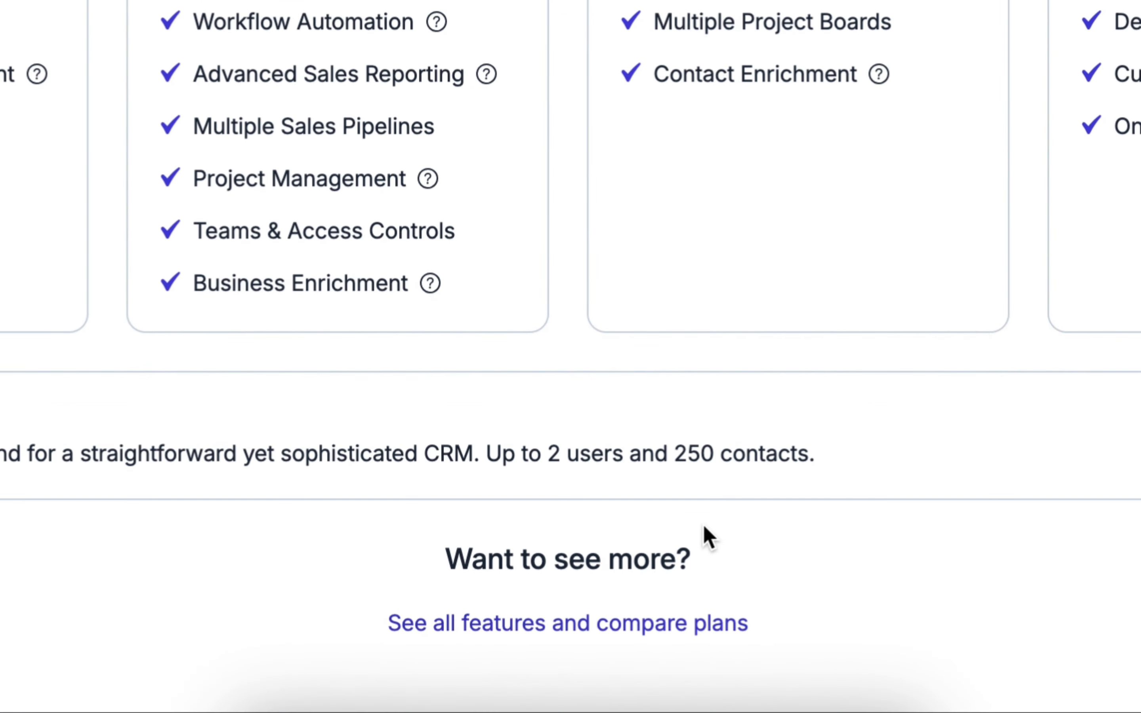
{"action": "left_click", "coordinate": [612, 622]}
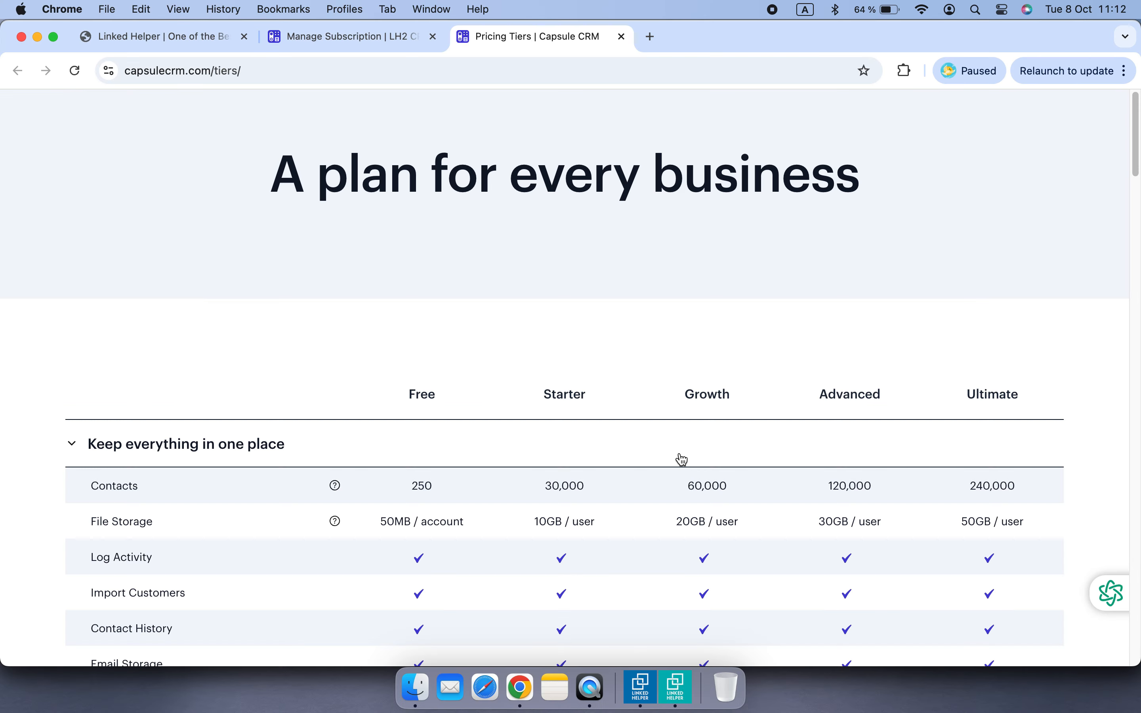
{"action": "scroll", "coordinate": [647, 333], "scroll_direction": "down", "scroll_amount": 20}
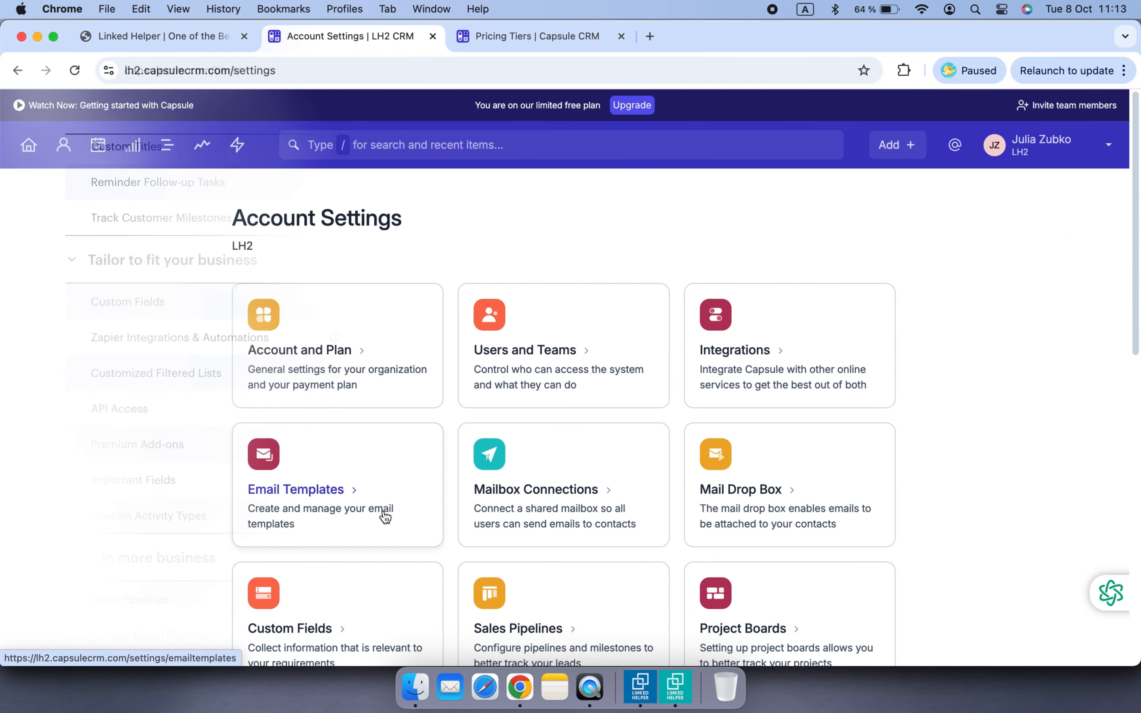
Review the list of People & Organizations custom fields in Capsule's settings
{"action": "scroll", "coordinate": [385, 517], "scroll_direction": "down", "scroll_amount": 3}
{"action": "left_click", "coordinate": [381, 517]}
{"action": "scroll", "coordinate": [420, 491], "scroll_direction": "down", "scroll_amount": 3}
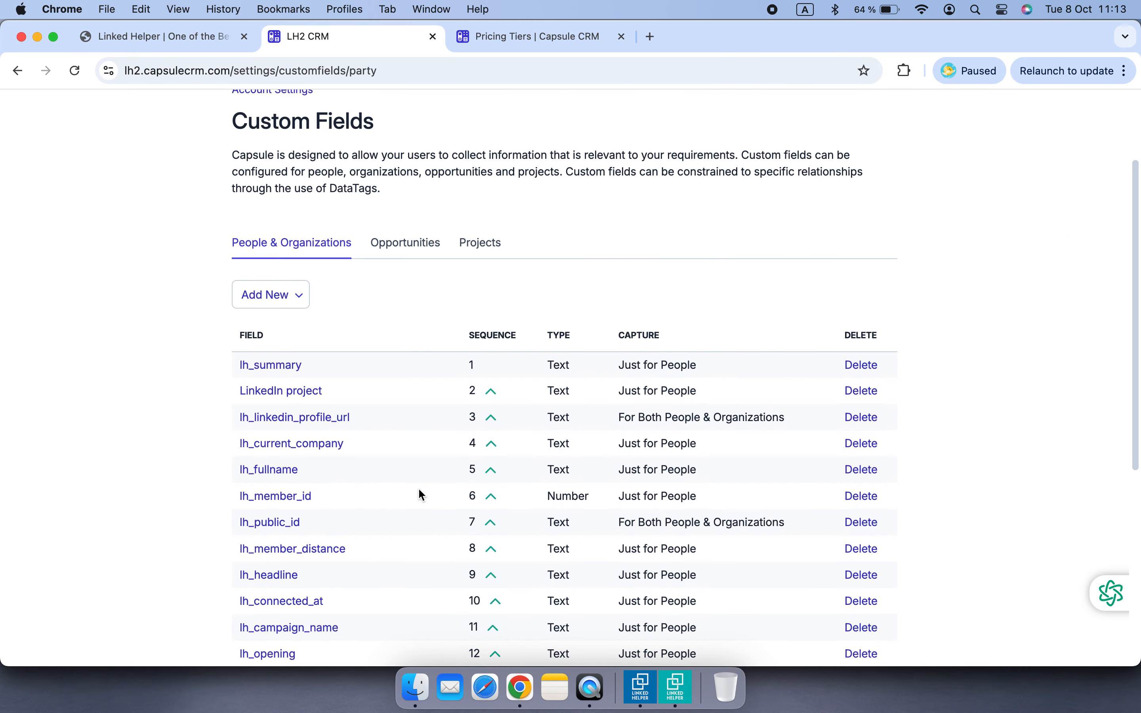
{"action": "scroll", "coordinate": [419, 490], "scroll_direction": "down", "scroll_amount": 5}
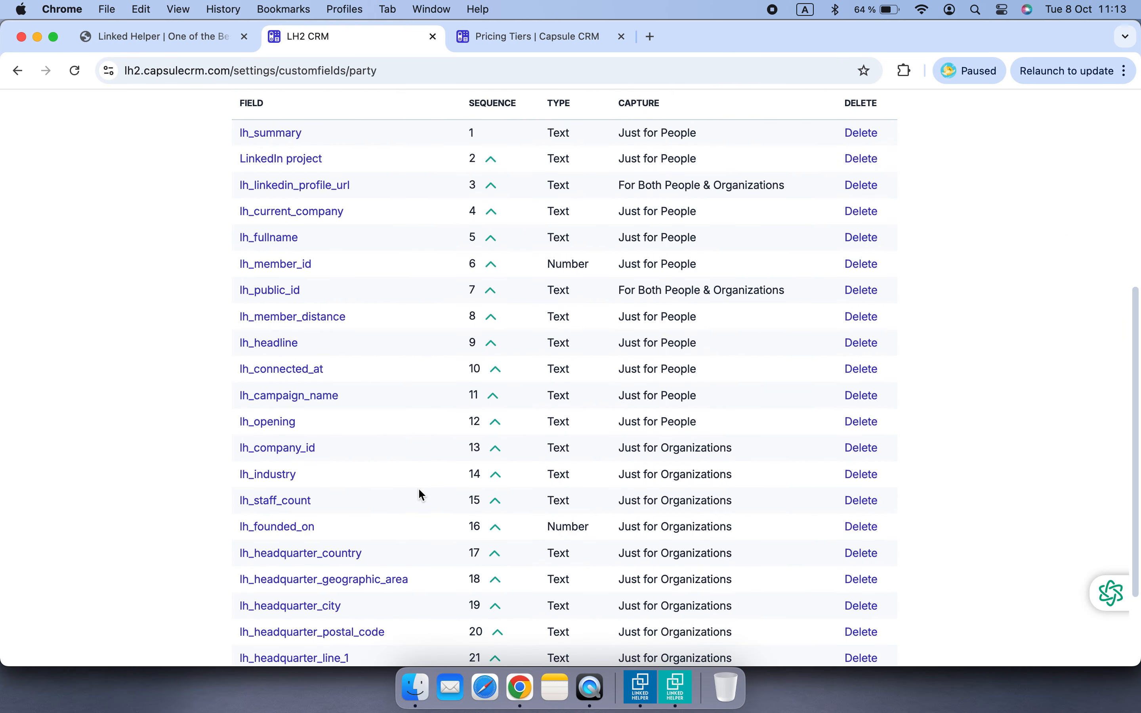
{"action": "scroll", "coordinate": [422, 494], "scroll_direction": "down", "scroll_amount": 3}
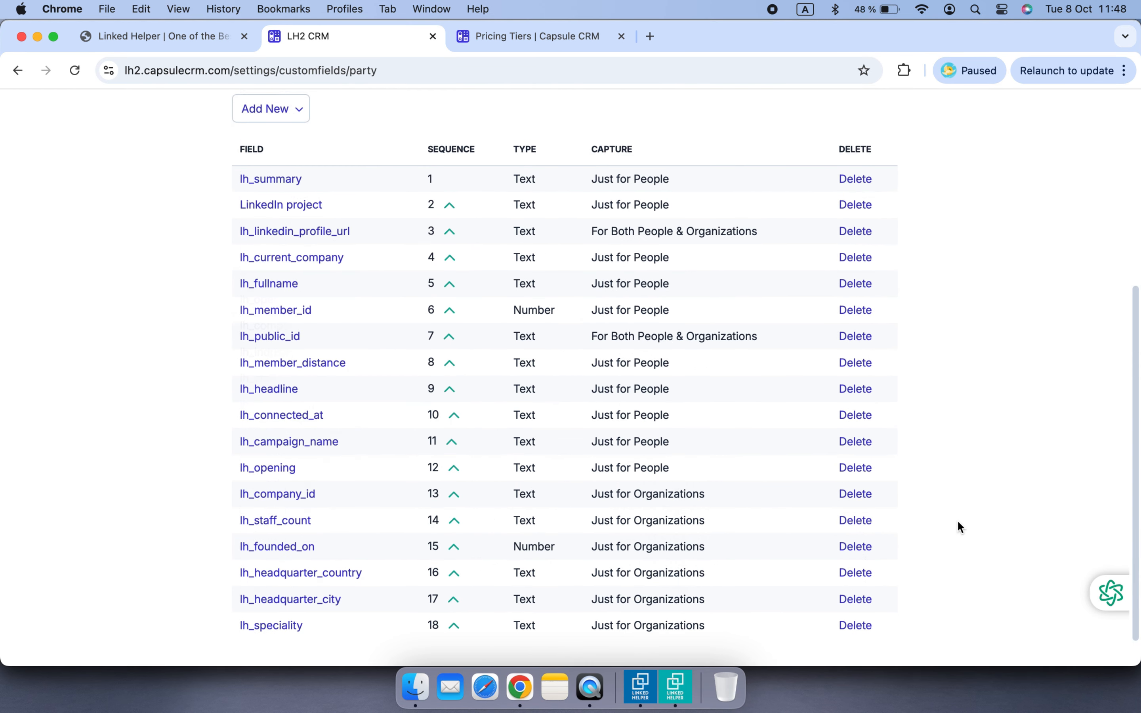
Switch back to Linked Helper and start creating suggested Opportunity custom fields, deselecting industry, twitter 1 and address
{"action": "left_click", "coordinate": [663, 696]}
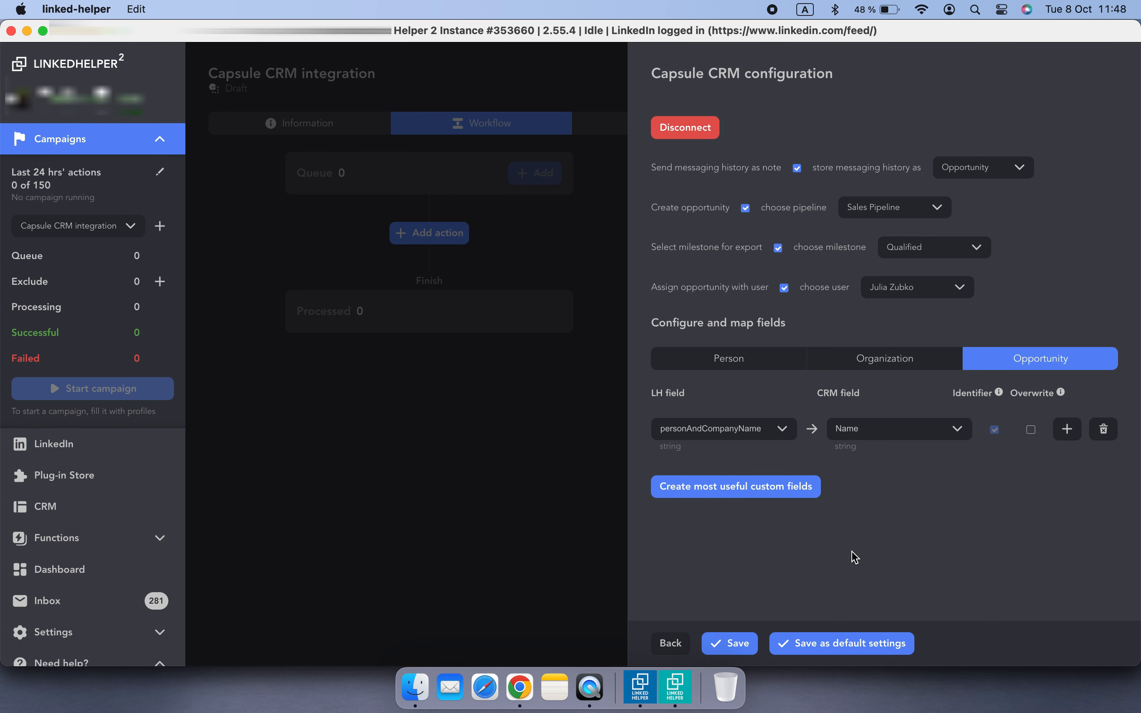
{"action": "left_click", "coordinate": [788, 503]}
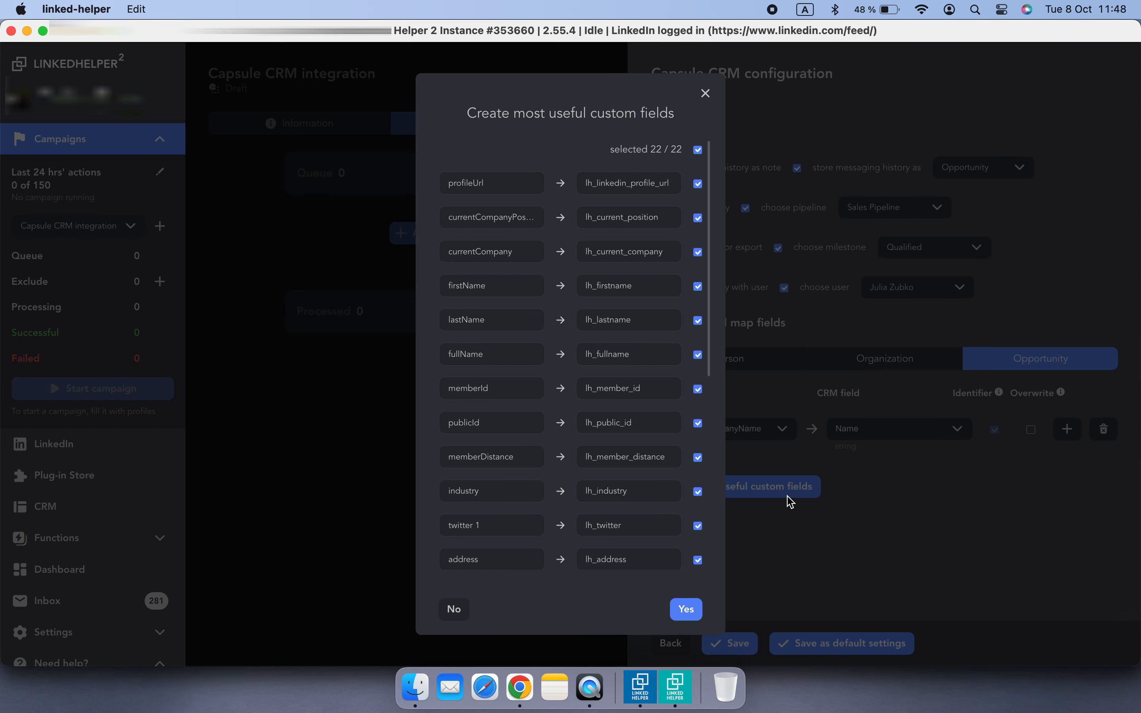
{"action": "left_click", "coordinate": [698, 286]}
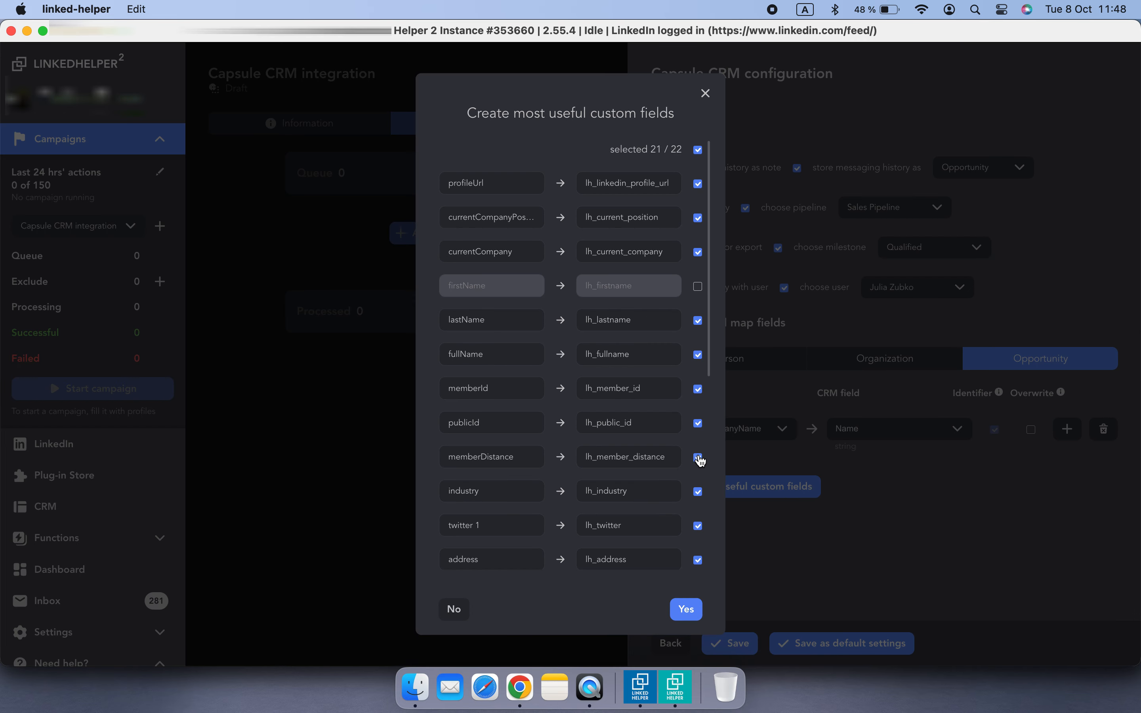
{"action": "scroll", "coordinate": [699, 460], "scroll_direction": "down", "scroll_amount": 2}
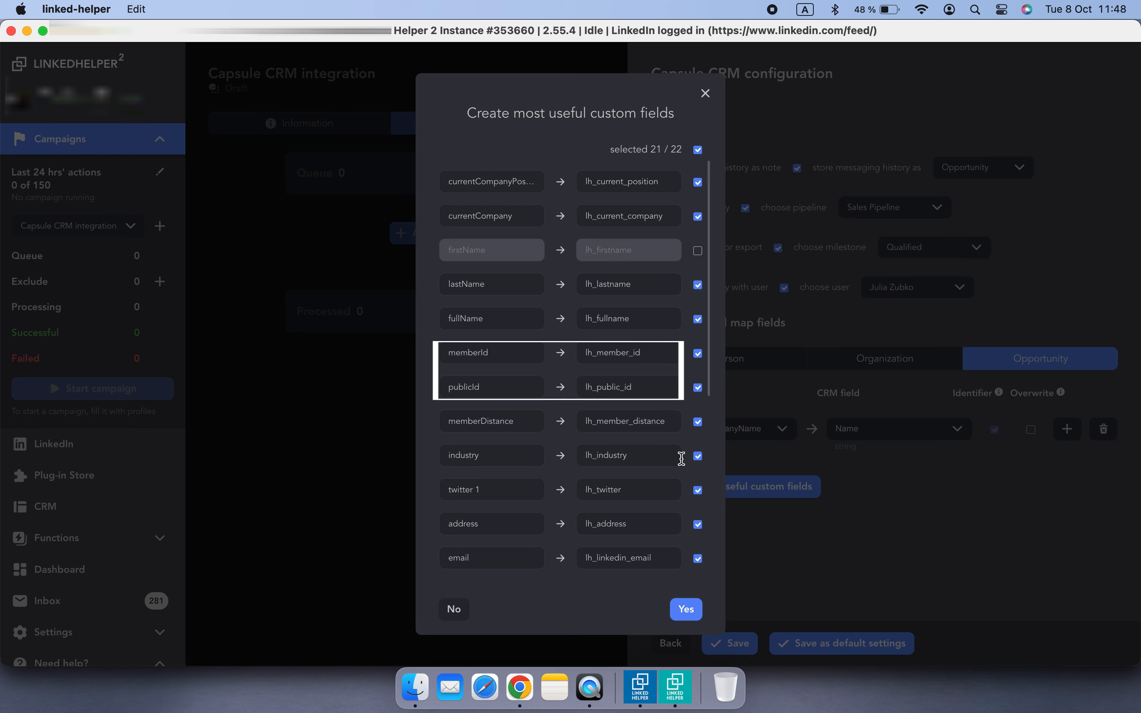
{"action": "scroll", "coordinate": [679, 476], "scroll_direction": "down", "scroll_amount": 2}
{"action": "left_click", "coordinate": [698, 393]}
{"action": "left_click", "coordinate": [698, 428]}
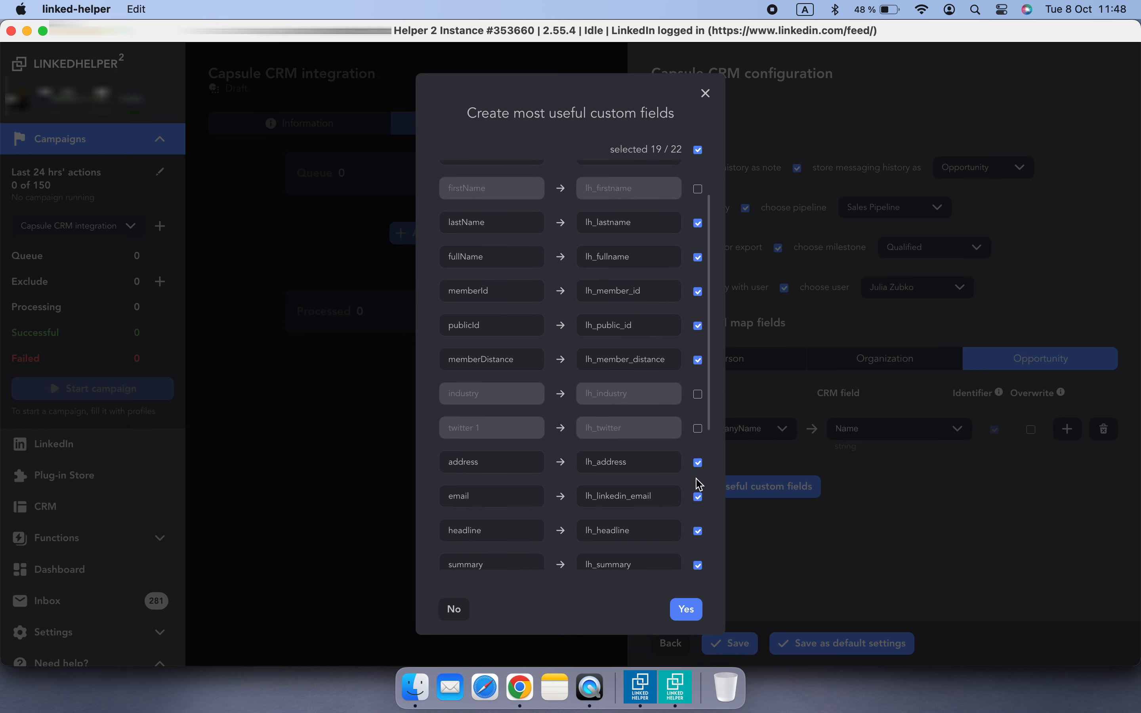
{"action": "left_click", "coordinate": [697, 462]}
Deselect messenger, note, phoneWithType 2, campaignName and actionName, then confirm creating the Opportunity custom fields
{"action": "scroll", "coordinate": [699, 469], "scroll_direction": "down", "scroll_amount": 4}
{"action": "left_click", "coordinate": [698, 370]}
{"action": "left_click", "coordinate": [698, 403]}
{"action": "left_click", "coordinate": [697, 472]}
{"action": "scroll", "coordinate": [700, 490], "scroll_direction": "down", "scroll_amount": 1}
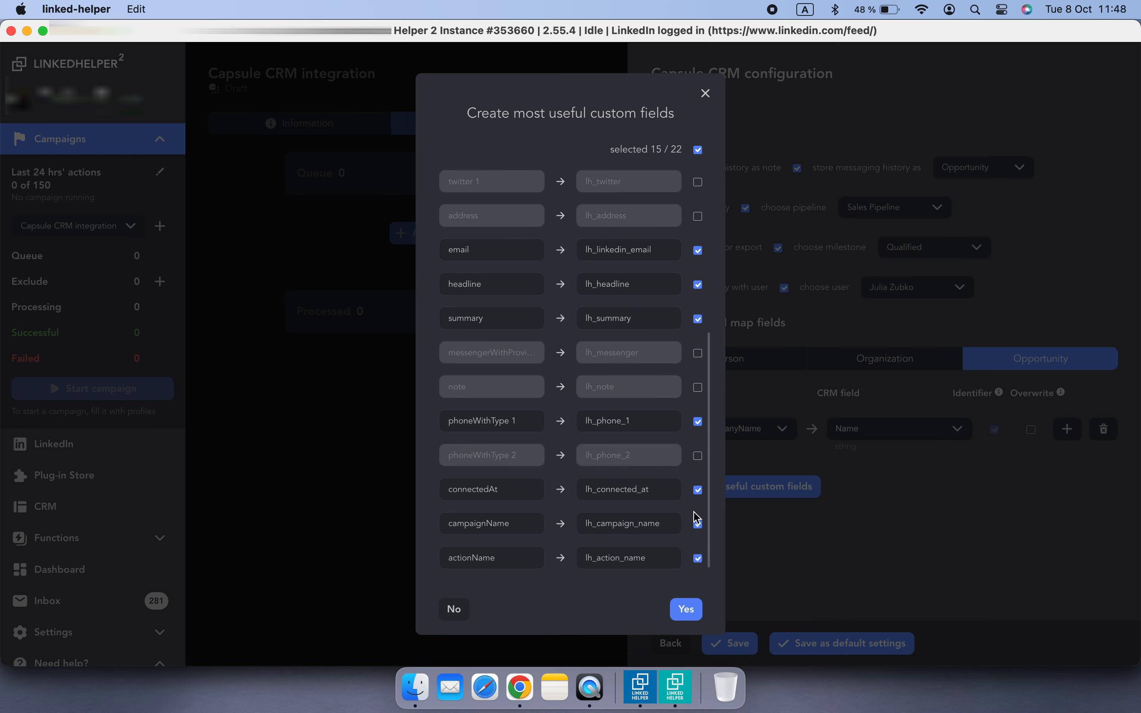
{"action": "left_click", "coordinate": [698, 523]}
{"action": "left_click", "coordinate": [697, 558]}
{"action": "left_click", "coordinate": [686, 609]}
Save the Capsule CRM configuration and reopen the action's custom settings
{"action": "scroll", "coordinate": [990, 511], "scroll_direction": "down", "scroll_amount": 5}
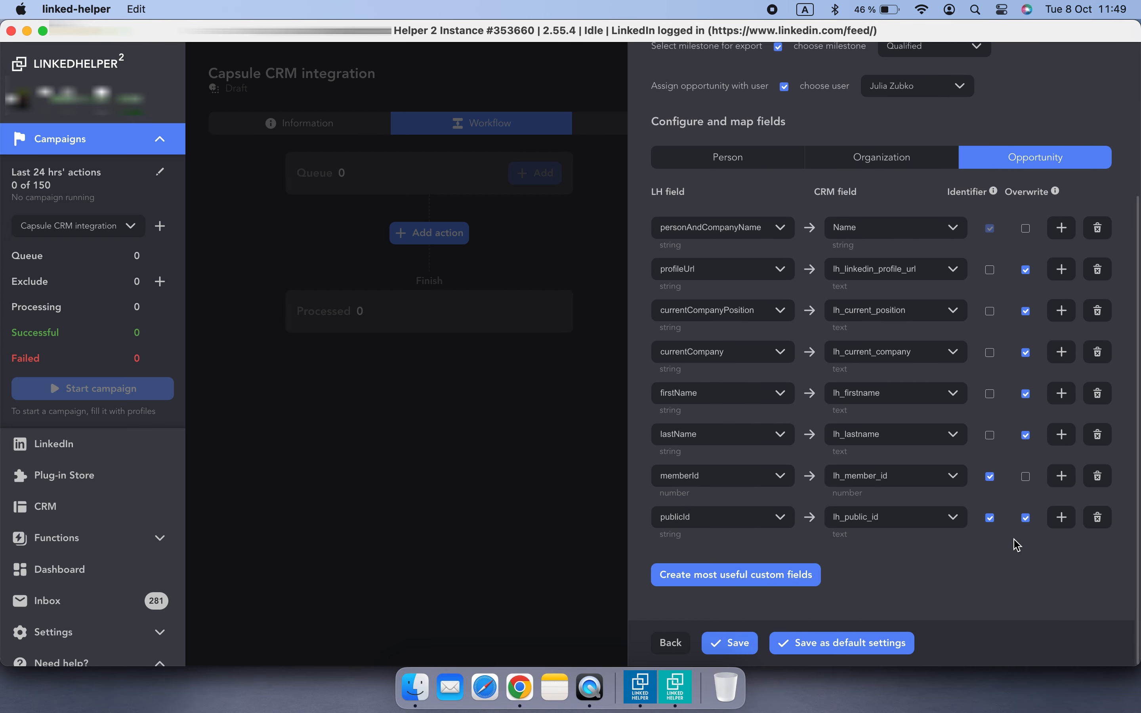
{"action": "left_click", "coordinate": [736, 654]}
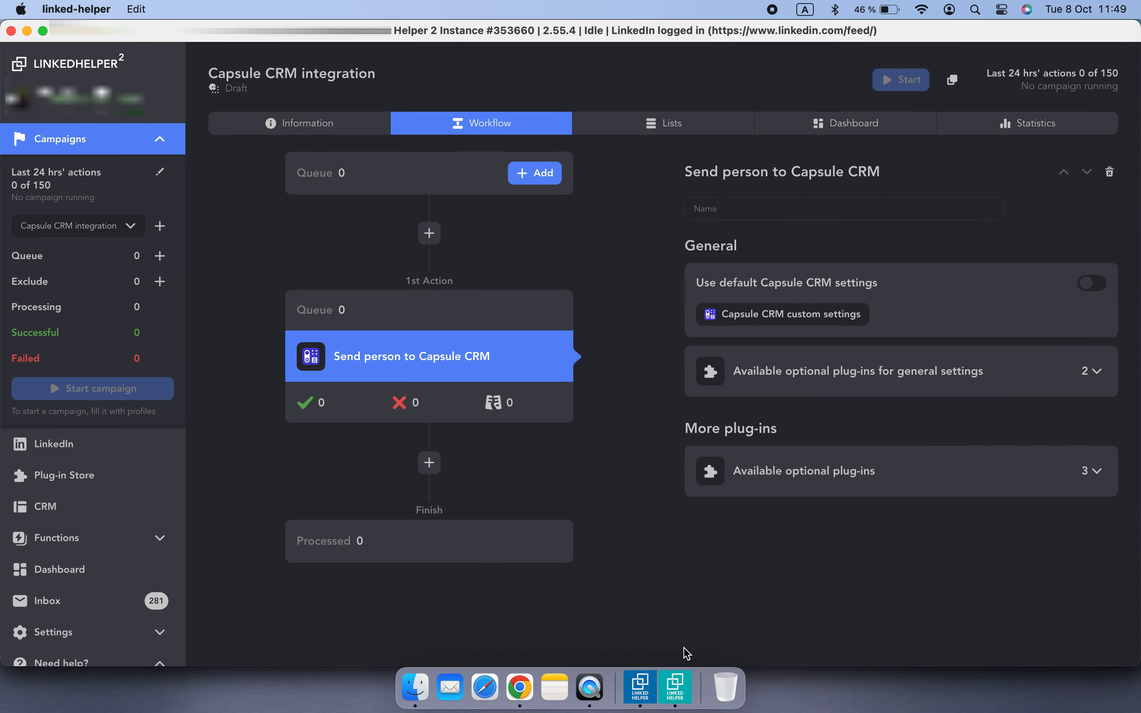
{"action": "left_click", "coordinate": [778, 325]}
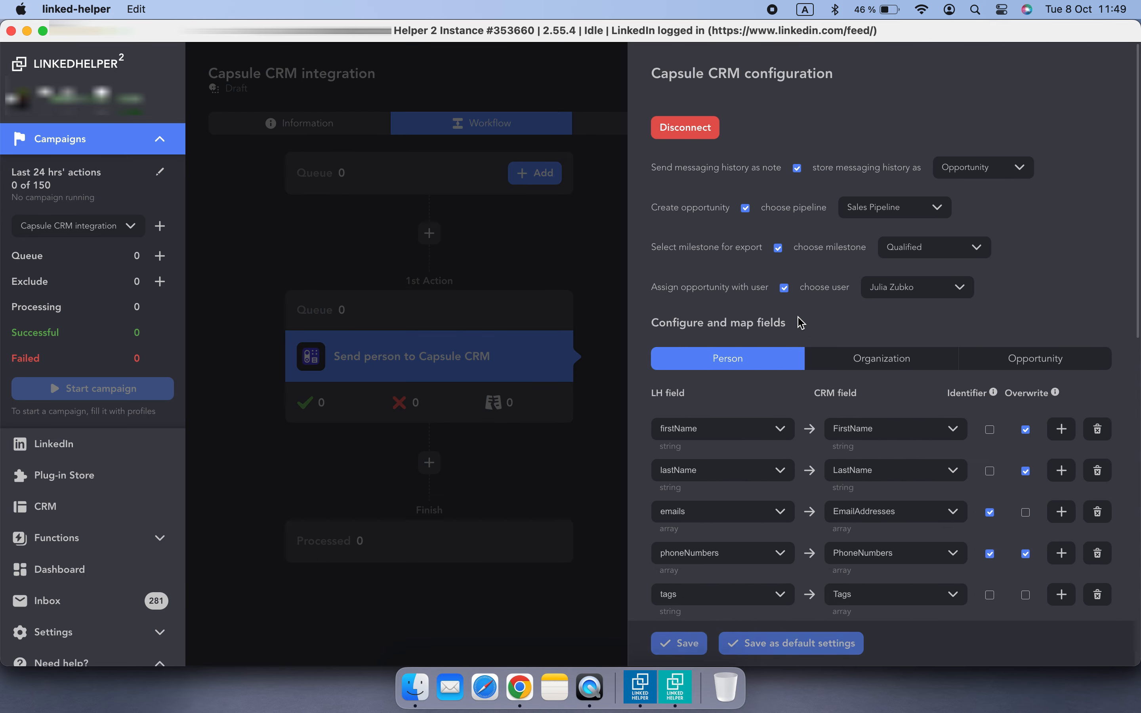
Save the Capsule CRM configuration as default settings, confirm the update, and save the action
{"action": "scroll", "coordinate": [957, 452], "scroll_direction": "down", "scroll_amount": 5}
{"action": "scroll", "coordinate": [958, 451], "scroll_direction": "down", "scroll_amount": 5}
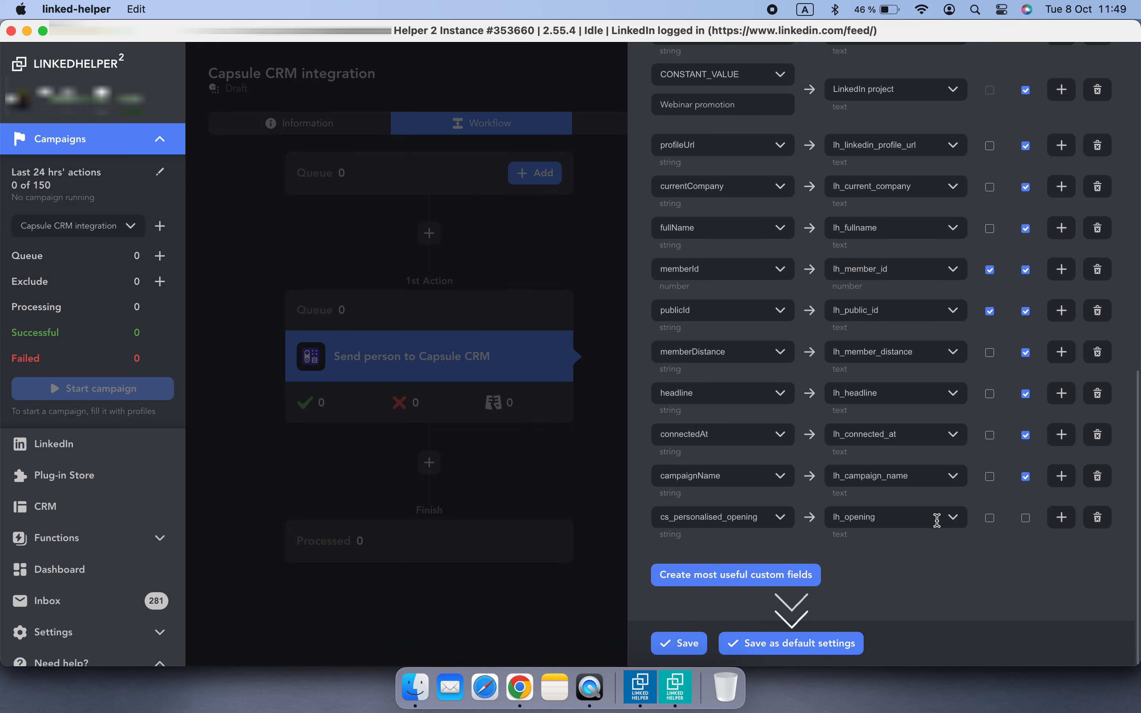
{"action": "left_click", "coordinate": [798, 651]}
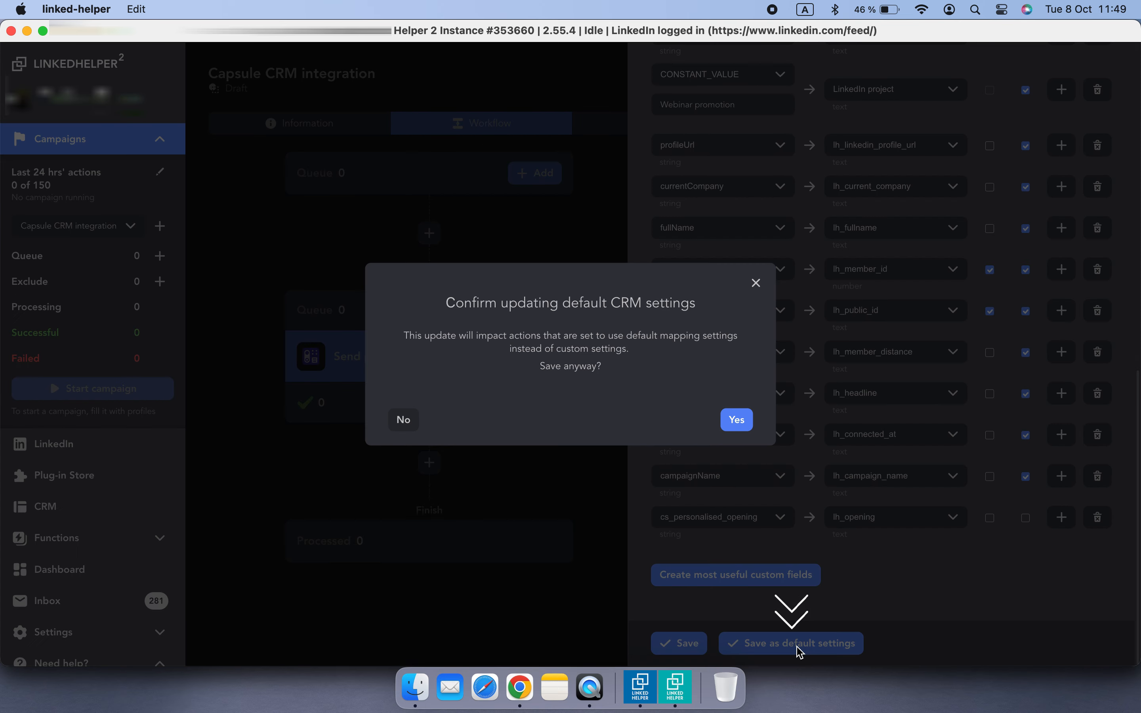
{"action": "left_click", "coordinate": [736, 420]}
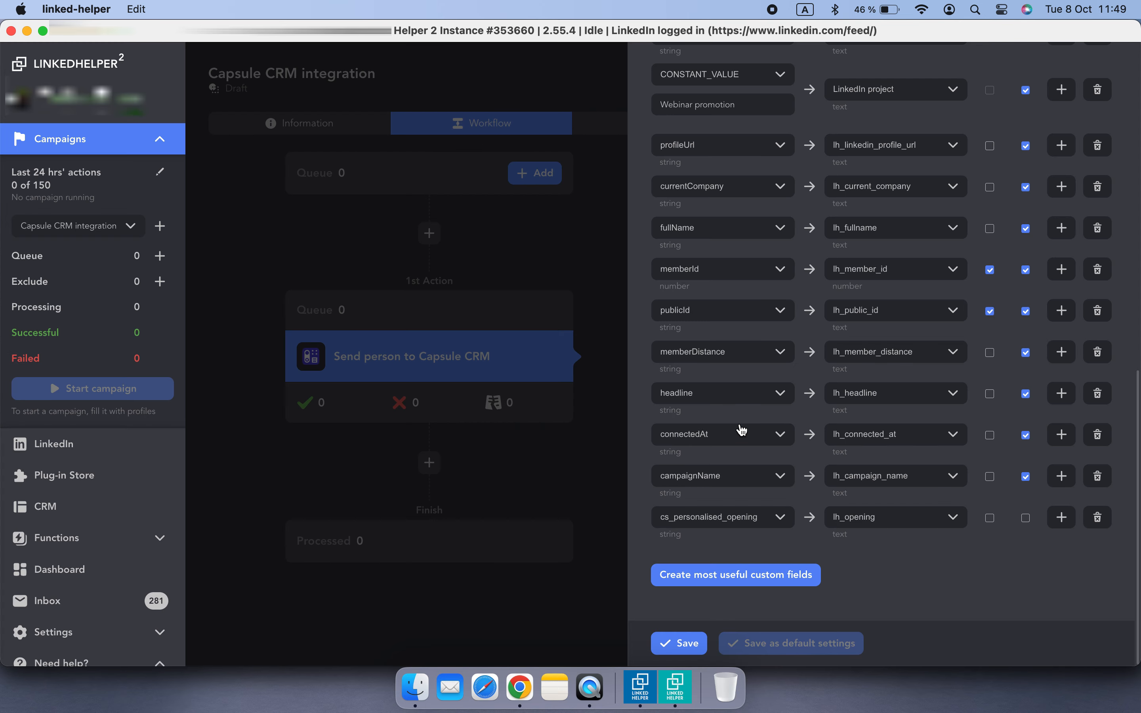
{"action": "left_click", "coordinate": [694, 644]}
Switch to the Invite and follow-up campaign and insert a Send person to external CRM action using Capsule CRM
{"action": "left_click", "coordinate": [103, 225]}
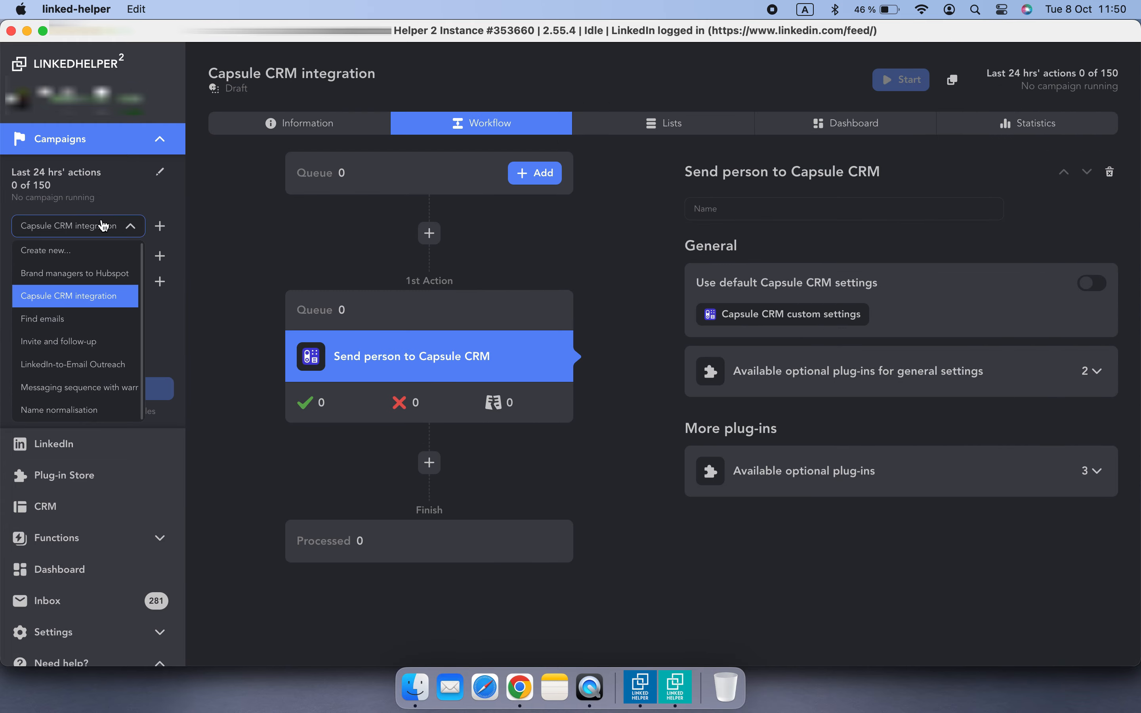
{"action": "left_click", "coordinate": [58, 341]}
{"action": "scroll", "coordinate": [580, 497], "scroll_direction": "down", "scroll_amount": 1}
{"action": "left_click", "coordinate": [427, 428]}
{"action": "left_click", "coordinate": [935, 212]}
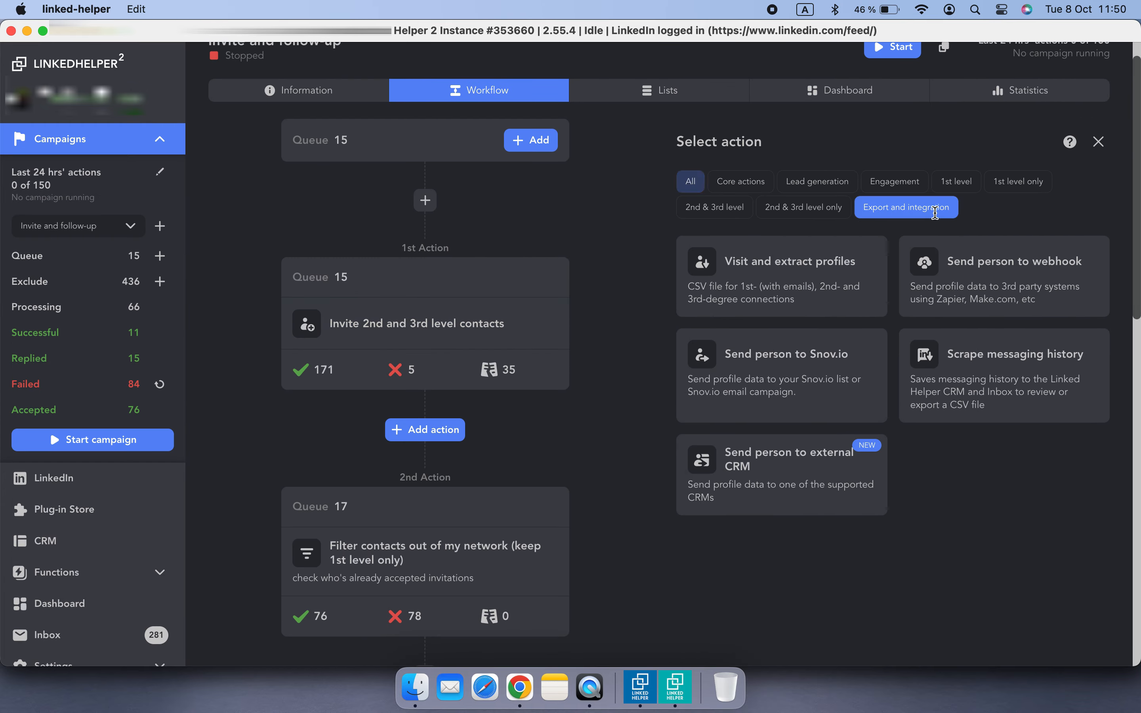
{"action": "left_click", "coordinate": [829, 508]}
{"action": "left_click", "coordinate": [641, 572]}
{"action": "left_click", "coordinate": [656, 420]}
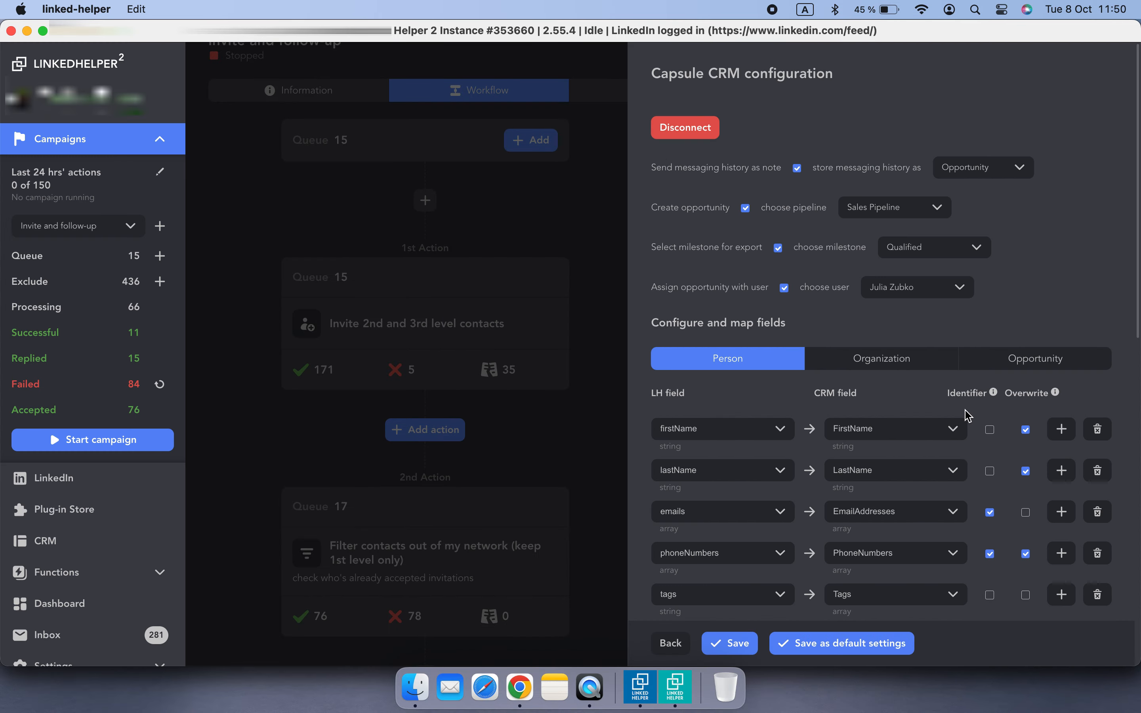
Review the Person, Organization and Opportunity field mappings of the new action and save its configuration
{"action": "scroll", "coordinate": [967, 416], "scroll_direction": "down", "scroll_amount": 15}
{"action": "scroll", "coordinate": [967, 415], "scroll_direction": "up", "scroll_amount": 10}
{"action": "left_click", "coordinate": [881, 363]}
{"action": "scroll", "coordinate": [942, 369], "scroll_direction": "down", "scroll_amount": 2}
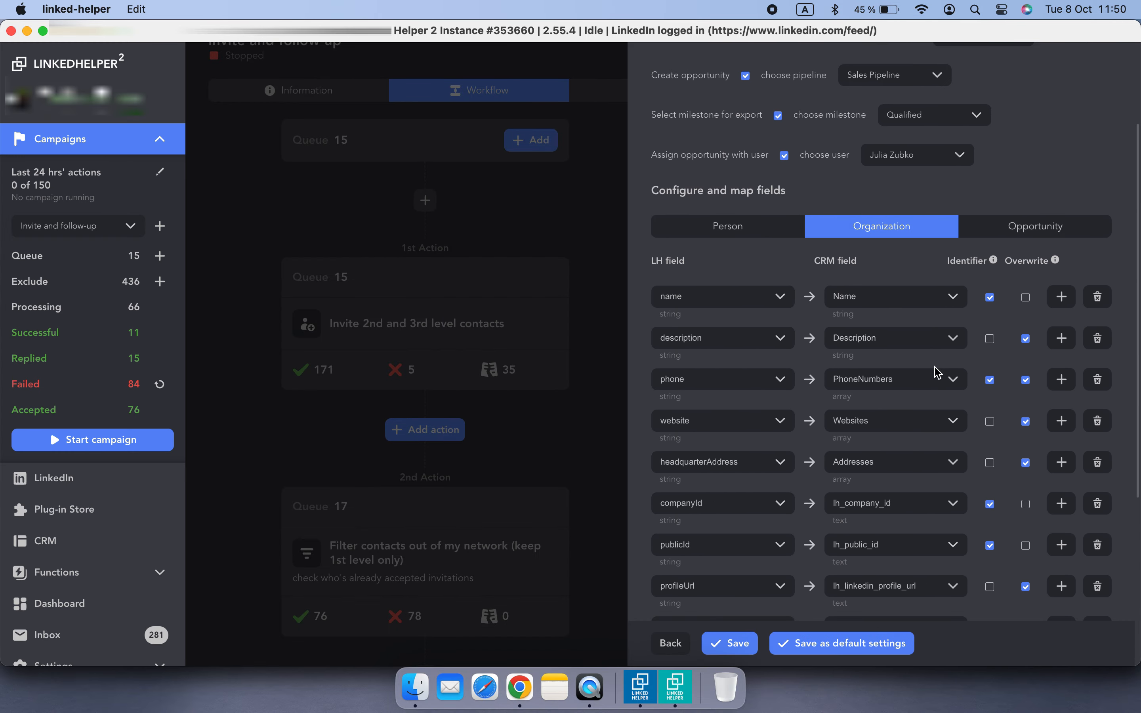
{"action": "left_click", "coordinate": [1013, 229]}
{"action": "scroll", "coordinate": [1010, 309], "scroll_direction": "down", "scroll_amount": 1}
{"action": "left_click", "coordinate": [736, 643]}
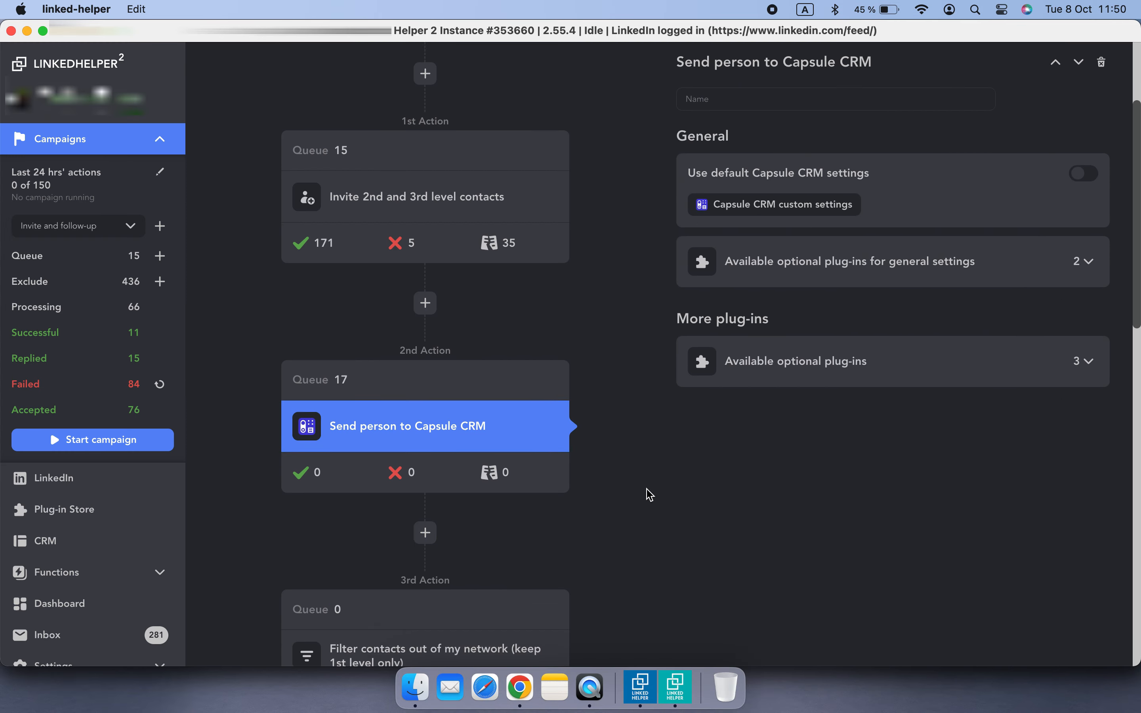
Switch back to the Capsule CRM integration campaign and start adding profiles from the Linked Helper CRM
{"action": "left_click", "coordinate": [59, 227]}
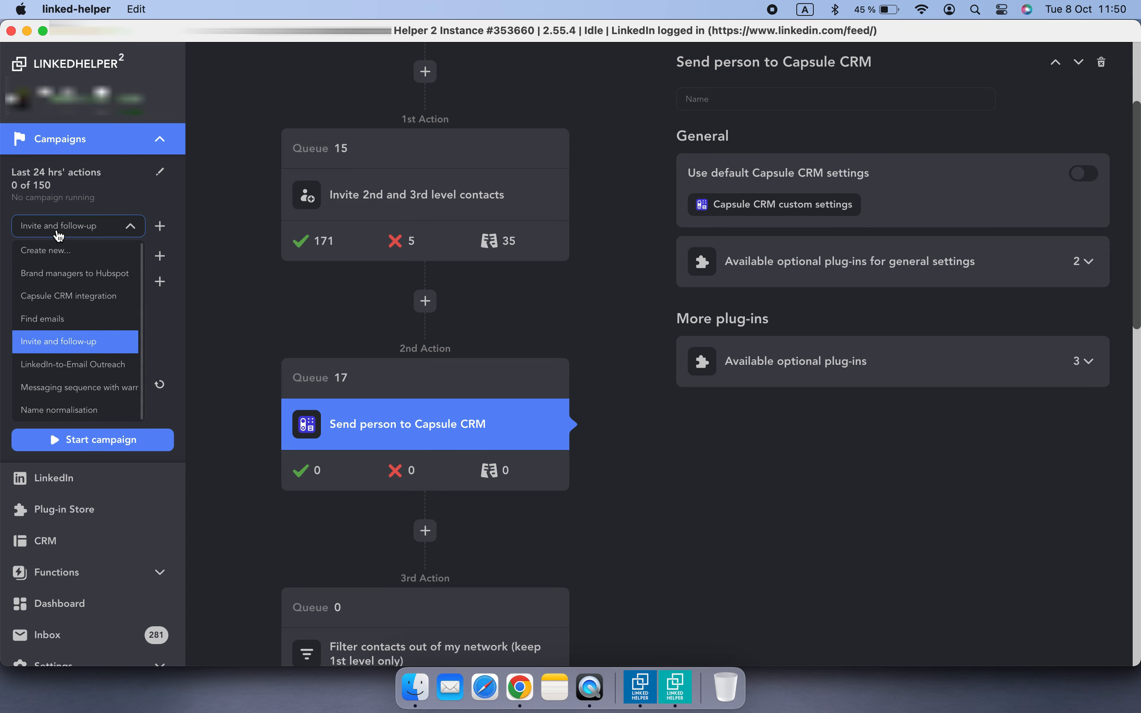
{"action": "left_click", "coordinate": [82, 295]}
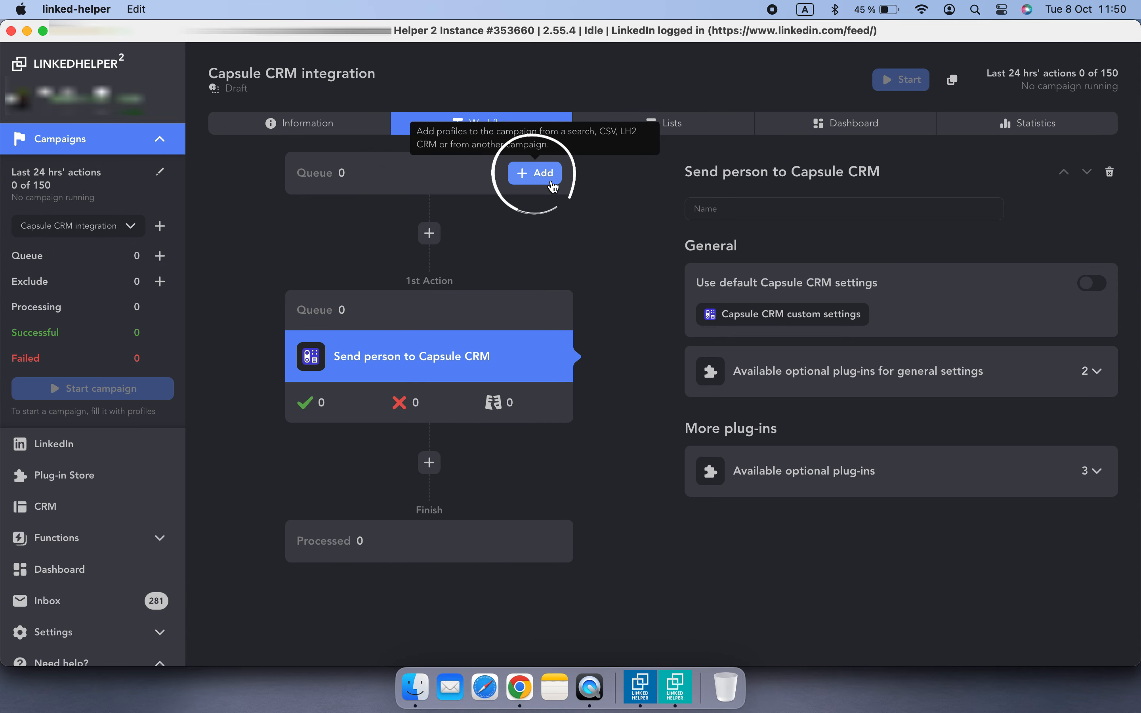
{"action": "left_click", "coordinate": [536, 174]}
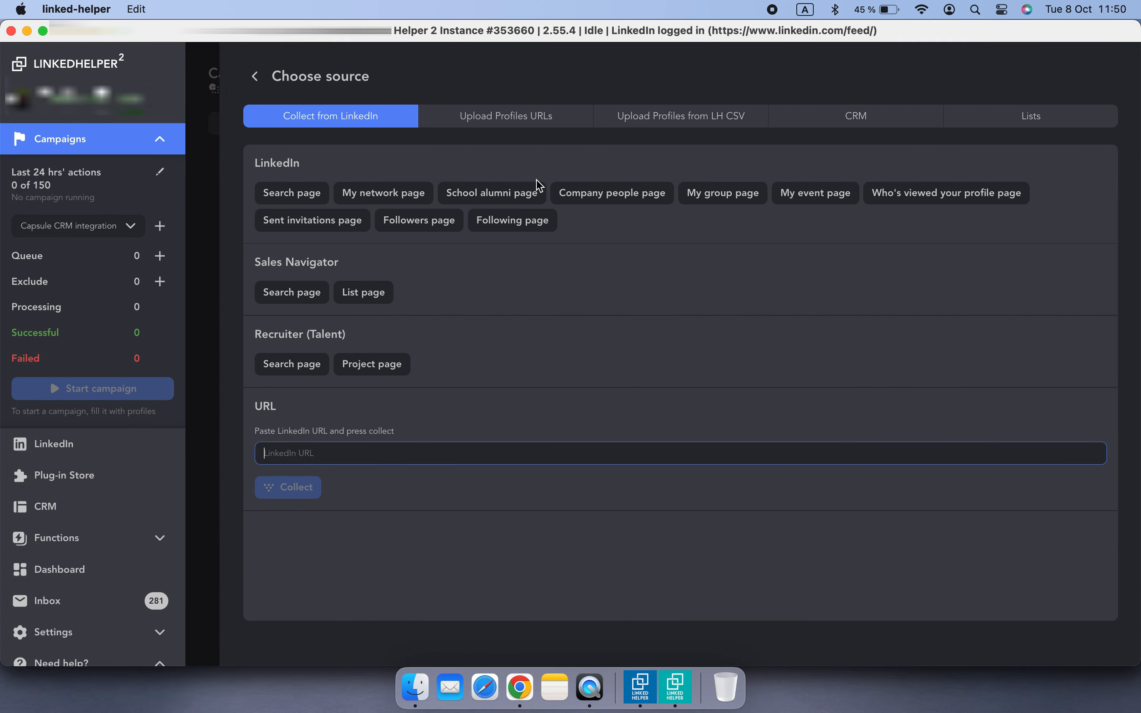
{"action": "left_click", "coordinate": [880, 134]}
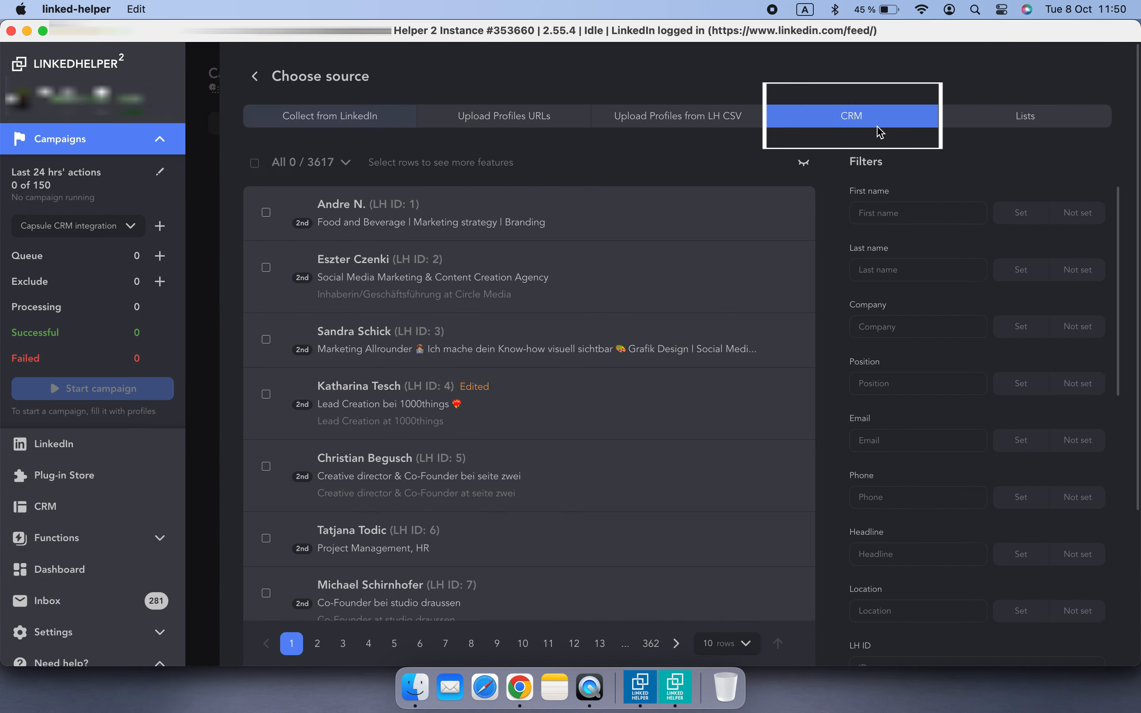
Filter the CRM profiles by the #BrandManager tag
{"action": "scroll", "coordinate": [943, 235], "scroll_direction": "down", "scroll_amount": 10}
{"action": "scroll", "coordinate": [942, 235], "scroll_direction": "down", "scroll_amount": 6}
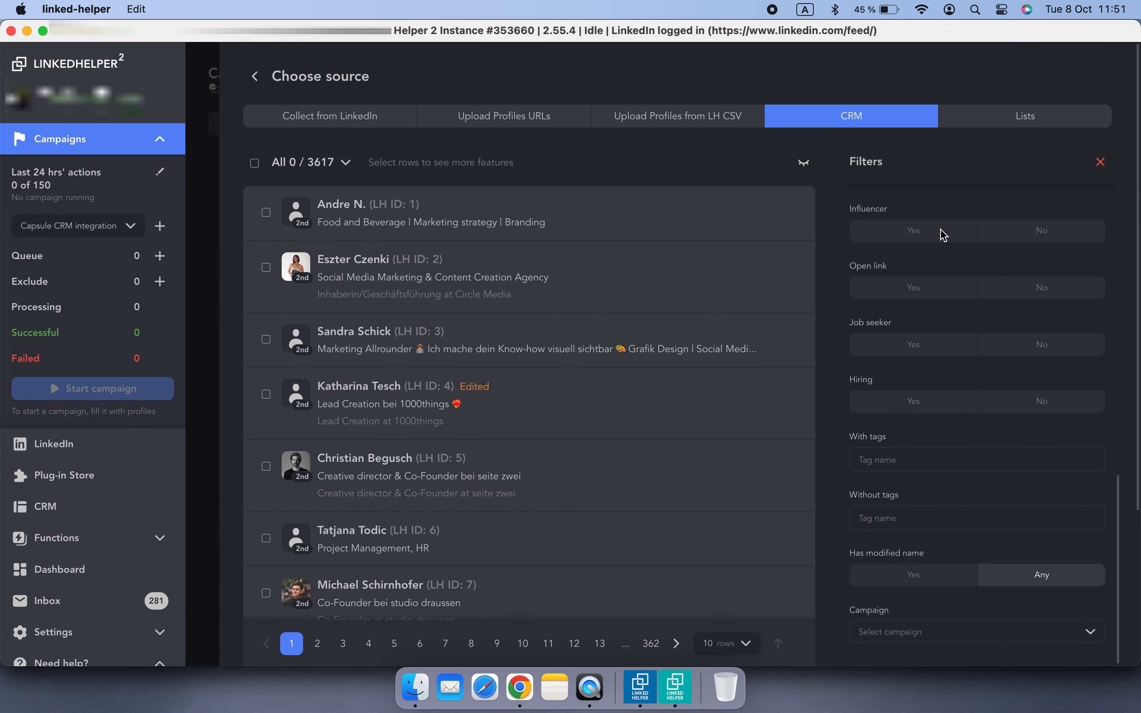
{"action": "left_click", "coordinate": [881, 455]}
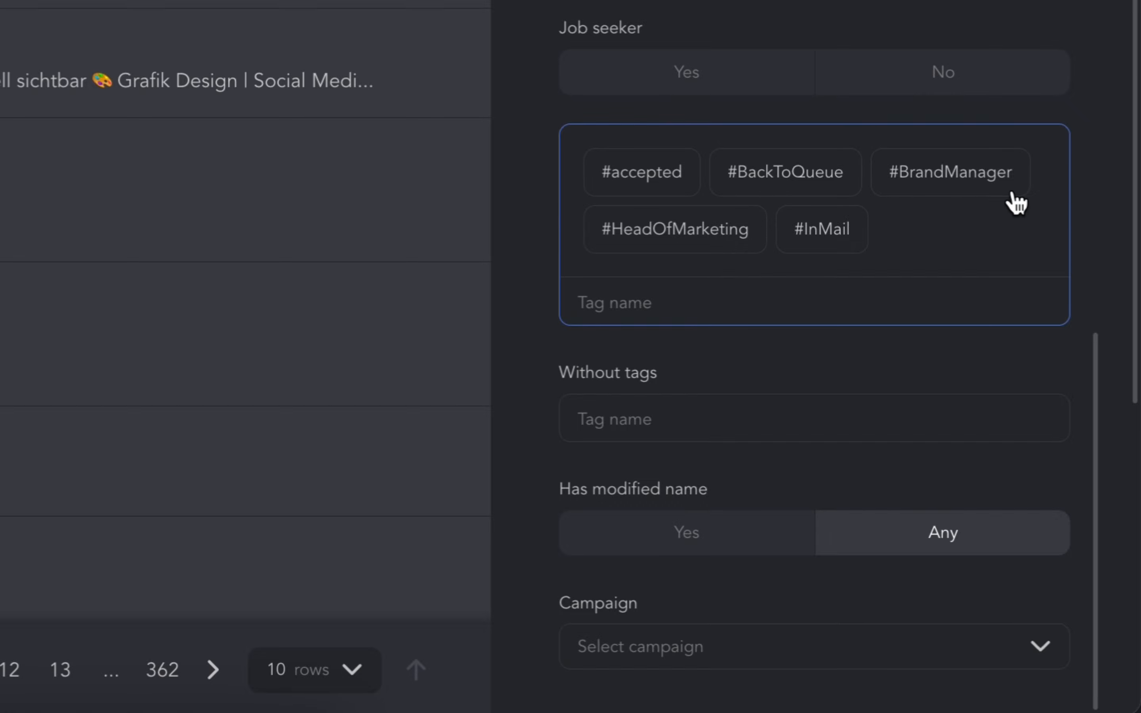
{"action": "left_click", "coordinate": [1011, 193]}
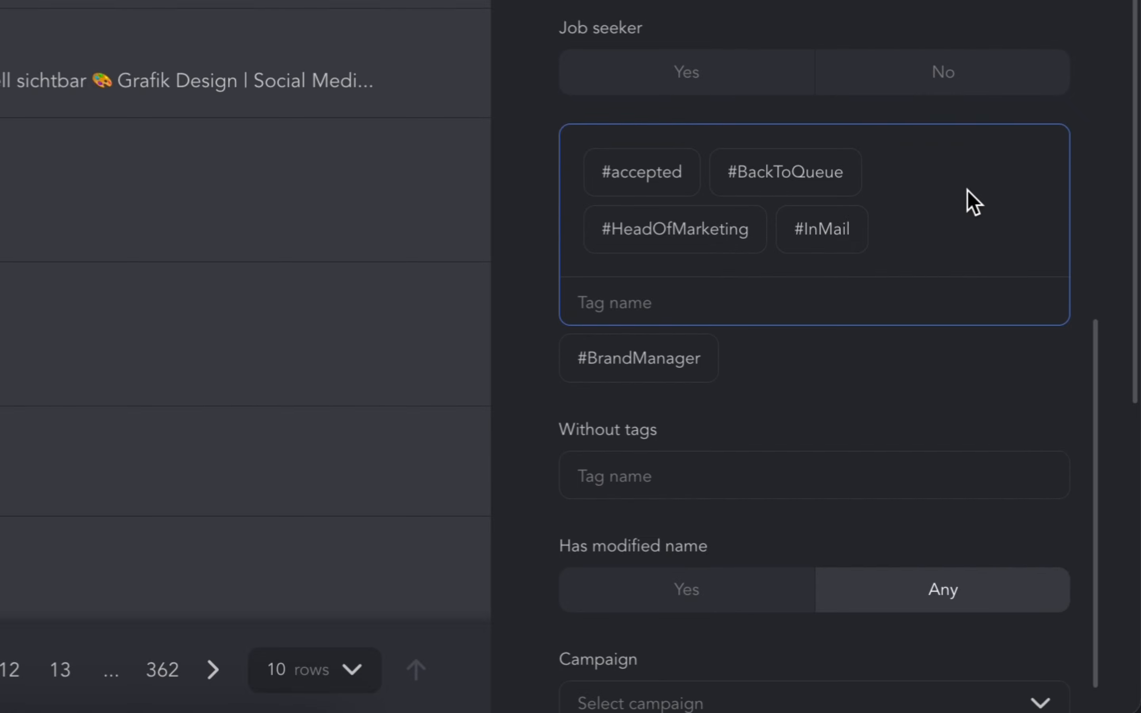
{"action": "scroll", "coordinate": [677, 494], "scroll_direction": "down", "scroll_amount": 8}
{"action": "scroll", "coordinate": [677, 493], "scroll_direction": "down", "scroll_amount": 5}
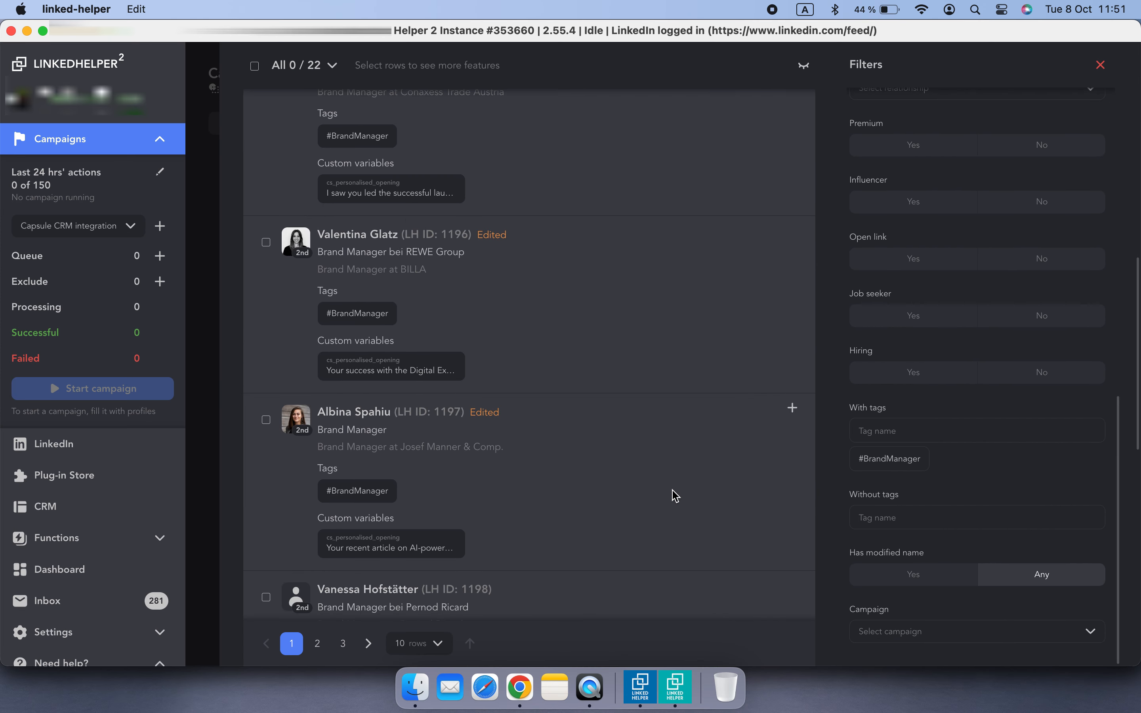
Select all filtered profiles, add them to the campaign, and return to the campaign workflow
{"action": "scroll", "coordinate": [670, 501], "scroll_direction": "up", "scroll_amount": 15}
{"action": "left_click", "coordinate": [255, 163]}
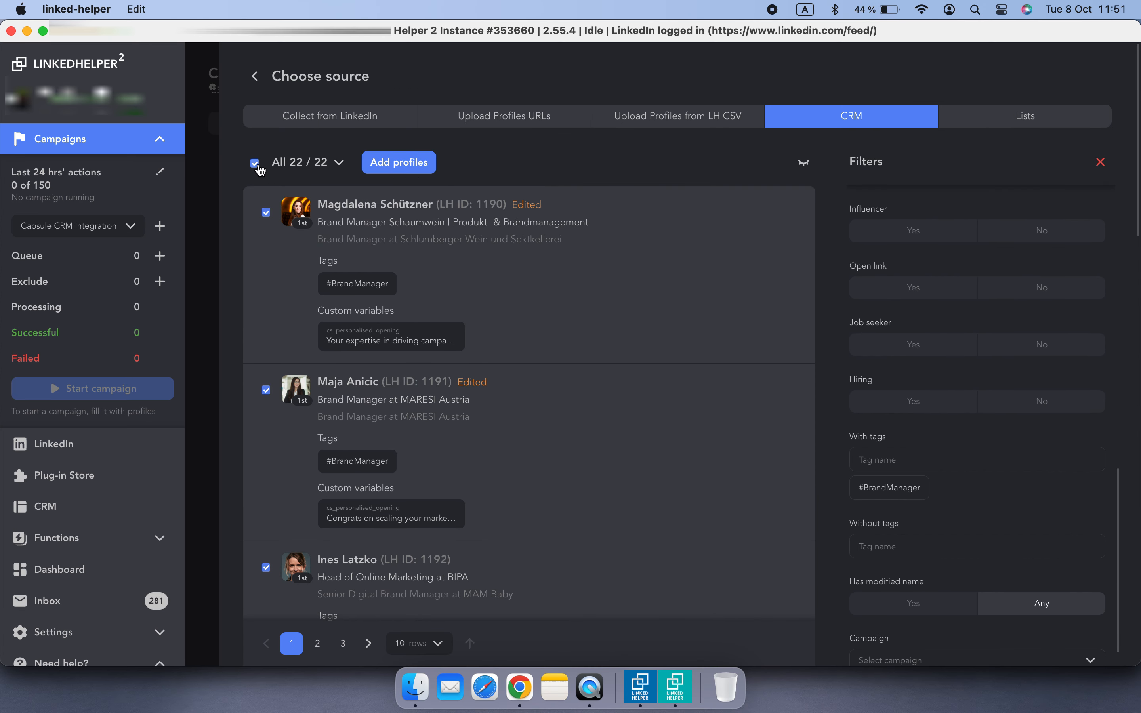
{"action": "left_click", "coordinate": [400, 162]}
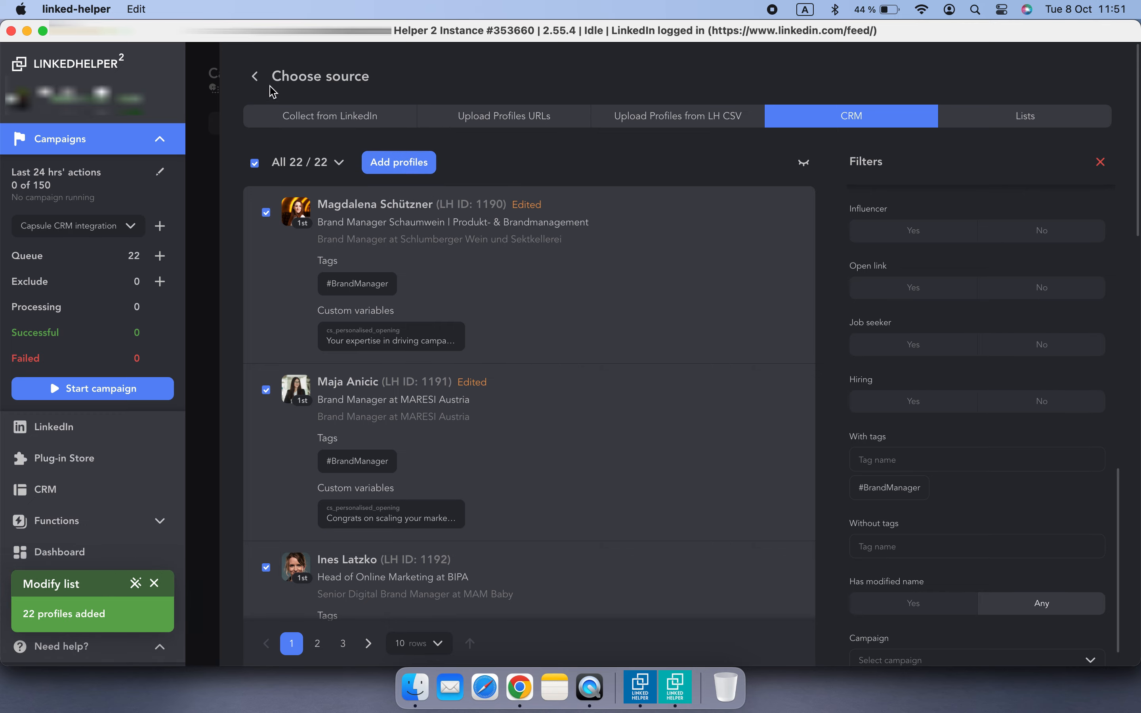
{"action": "left_click", "coordinate": [254, 76]}
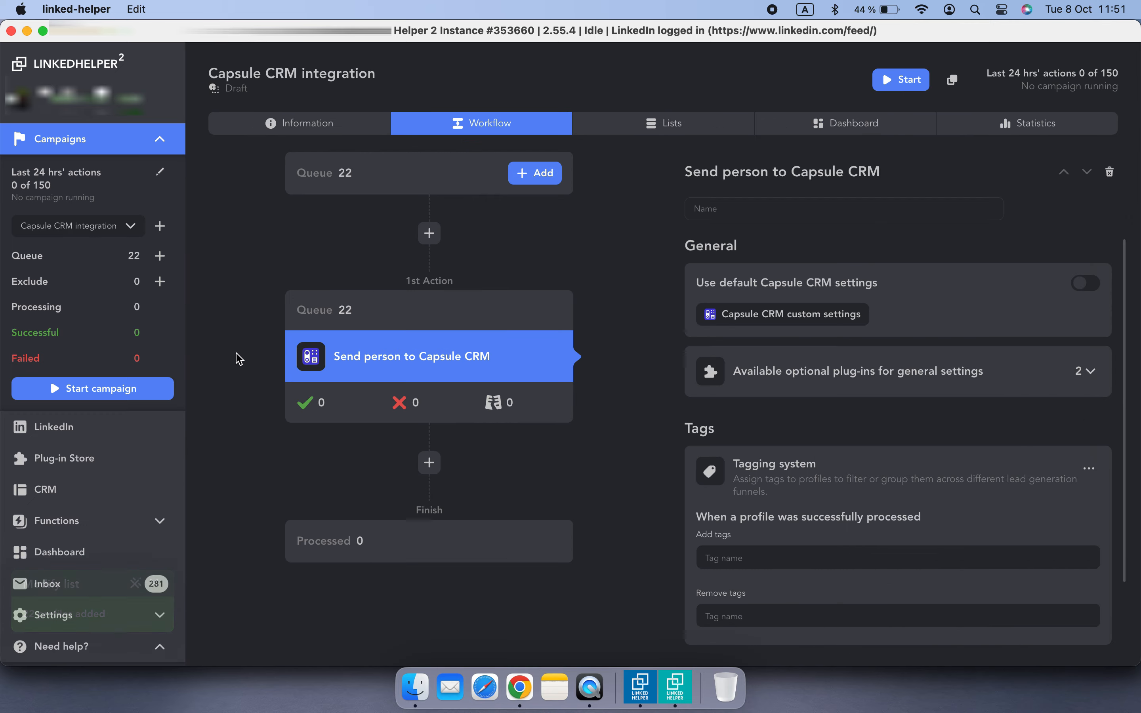
Start the Capsule CRM integration campaign and return to its campaign view
{"action": "left_click", "coordinate": [85, 399]}
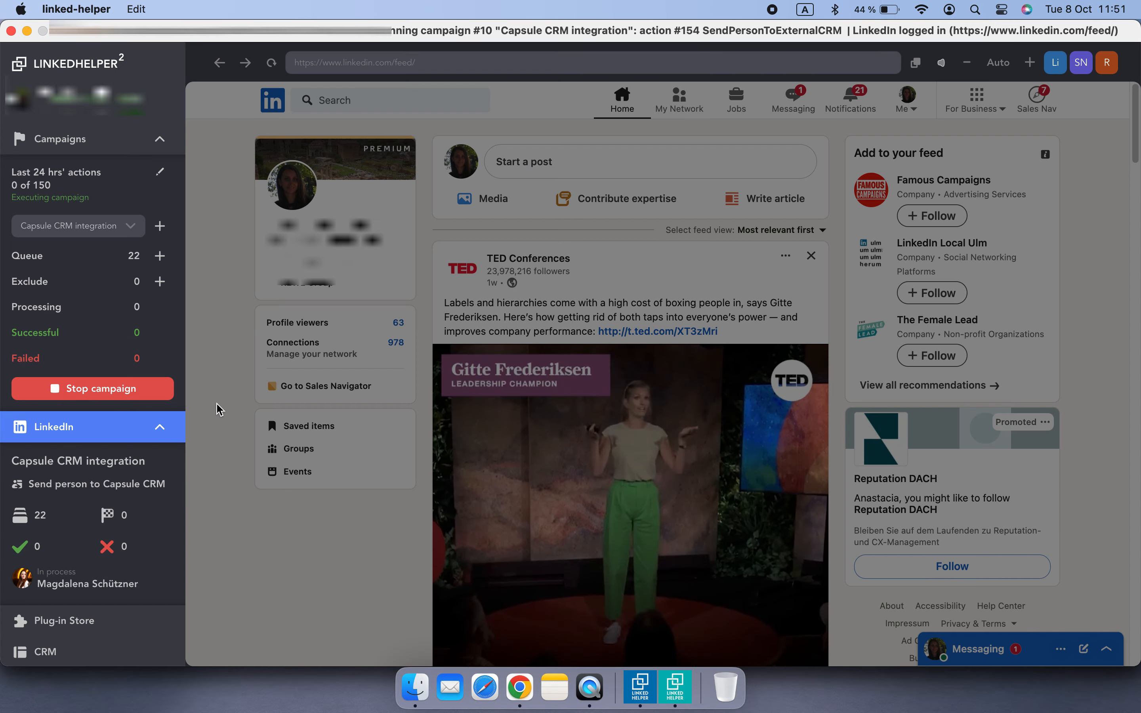
{"action": "left_click", "coordinate": [104, 139]}
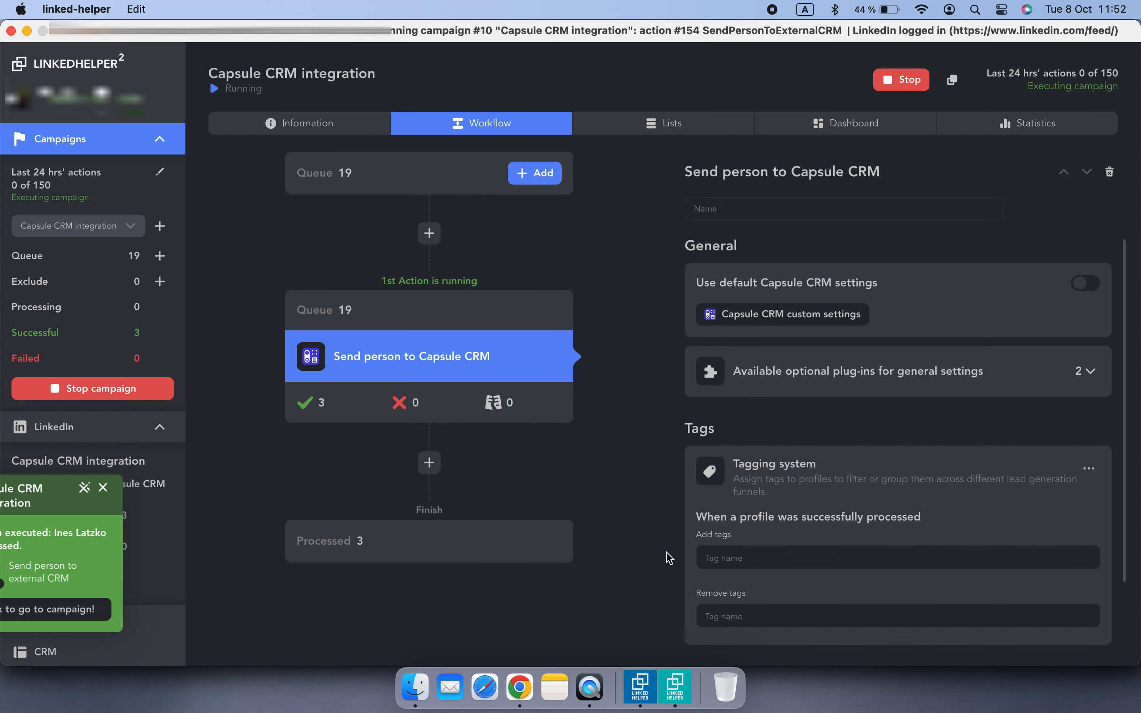
Switch to Chrome, open Capsule's Sales Pipeline, and open the REWE International AG opportunity's organization
{"action": "left_click", "coordinate": [519, 687]}
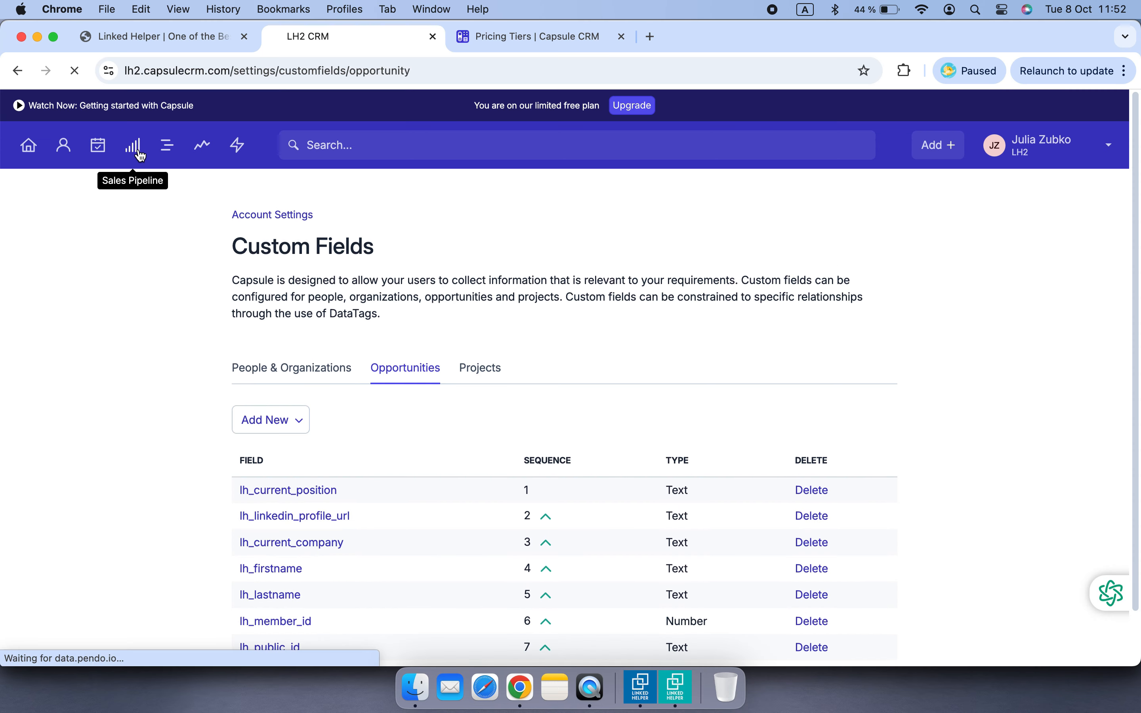
{"action": "left_click", "coordinate": [137, 154]}
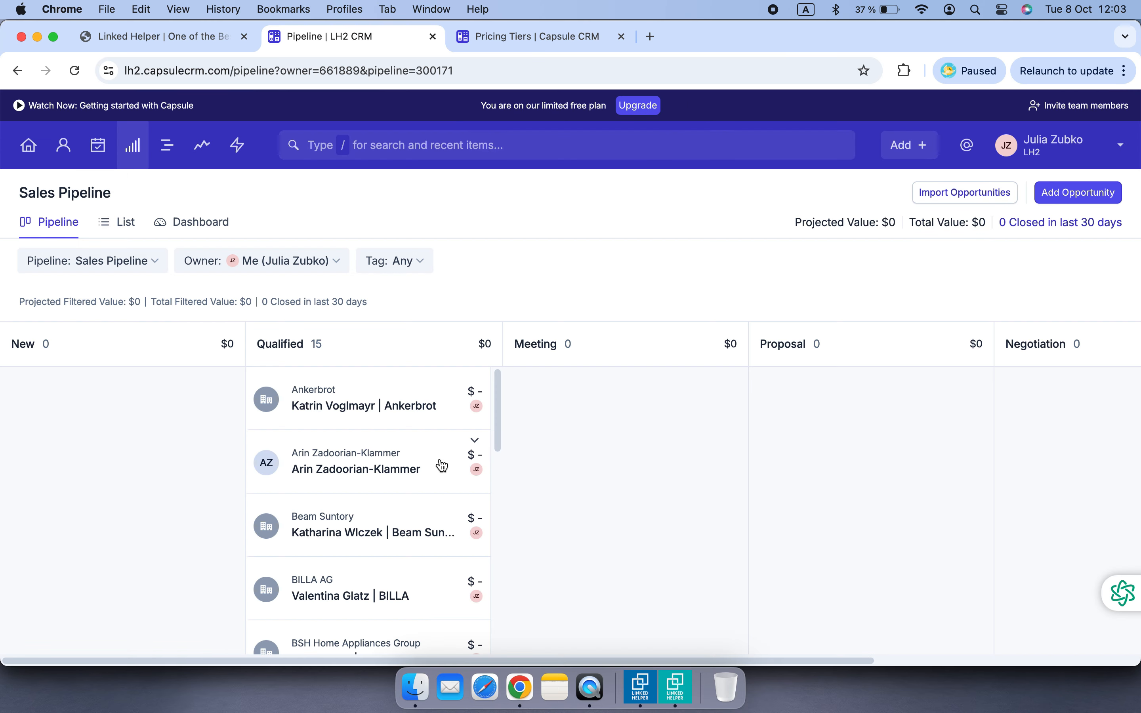
{"action": "scroll", "coordinate": [441, 465], "scroll_direction": "down", "scroll_amount": 10}
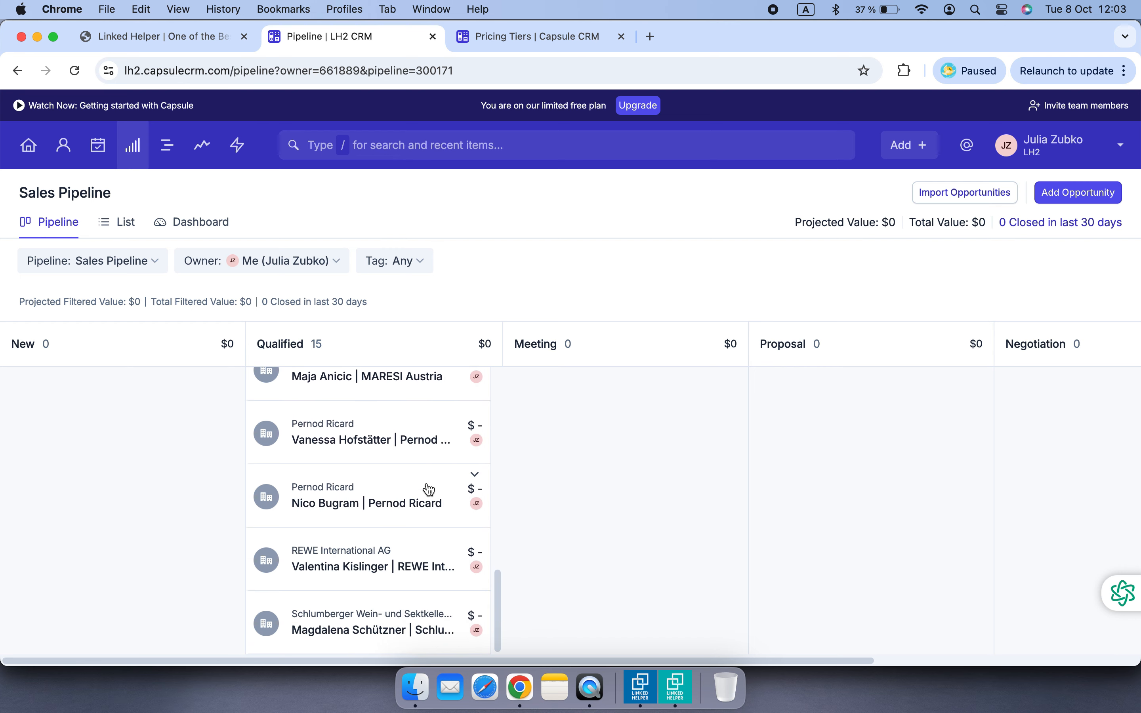
{"action": "left_click", "coordinate": [375, 543]}
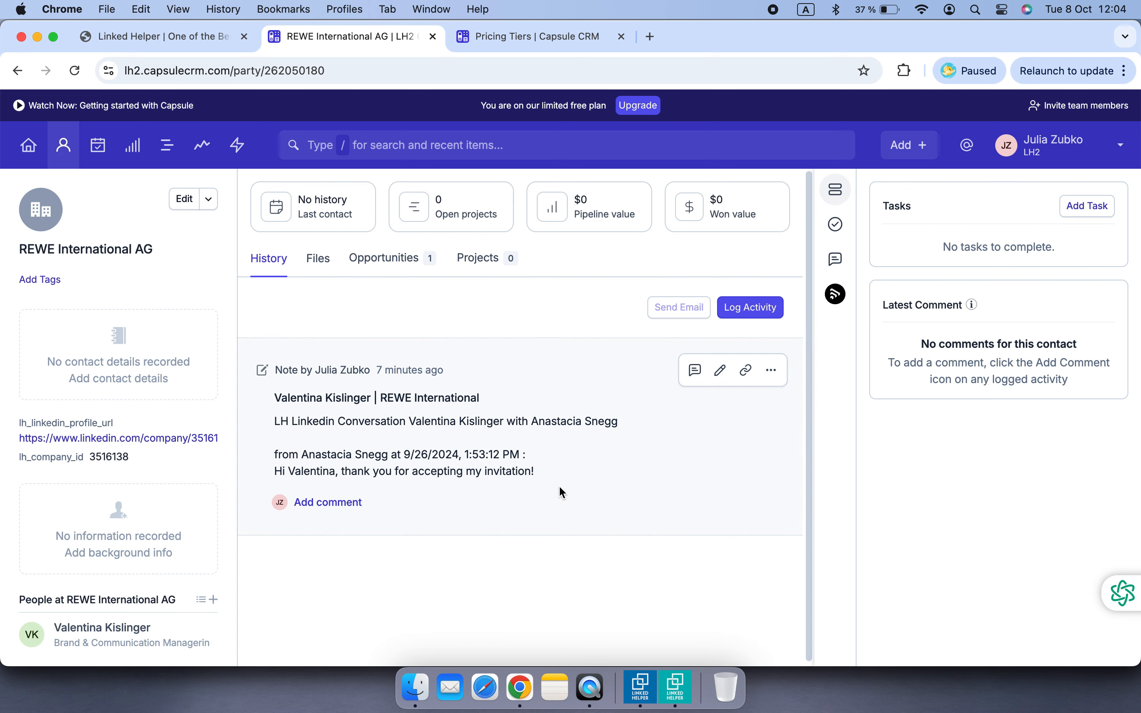
Open the organization's contact person record and review its exported custom fields
{"action": "scroll", "coordinate": [537, 500], "scroll_direction": "down", "scroll_amount": 1}
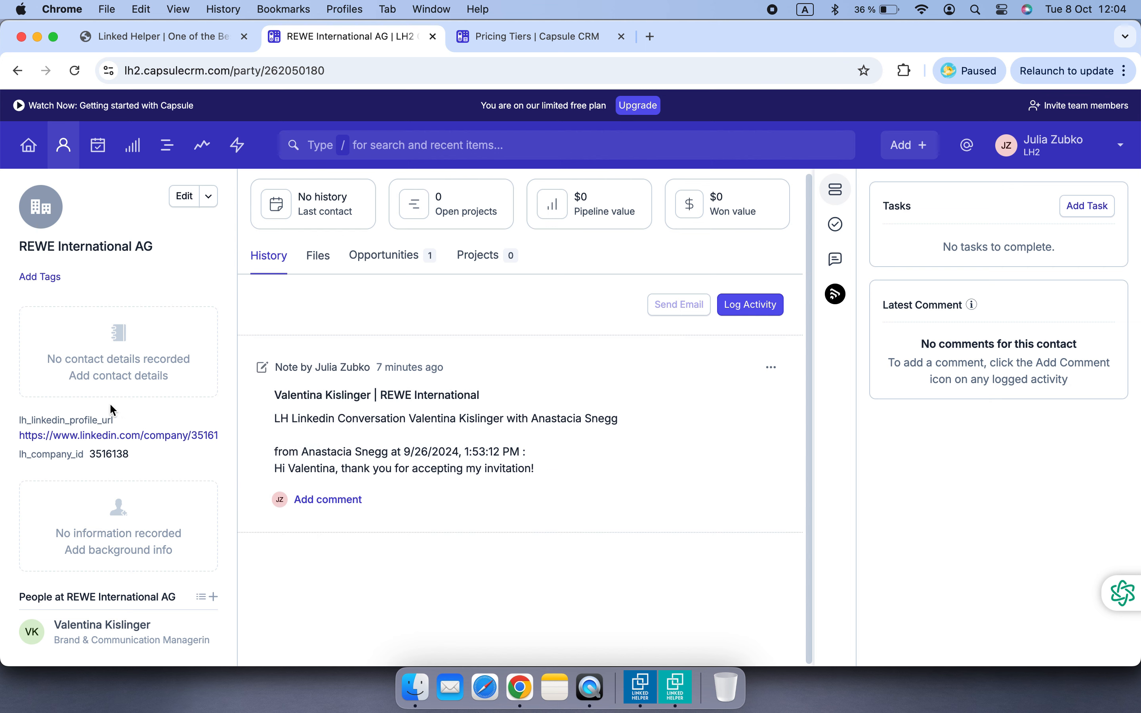
{"action": "left_click", "coordinate": [132, 626]}
{"action": "scroll", "coordinate": [202, 367], "scroll_direction": "down", "scroll_amount": 3}
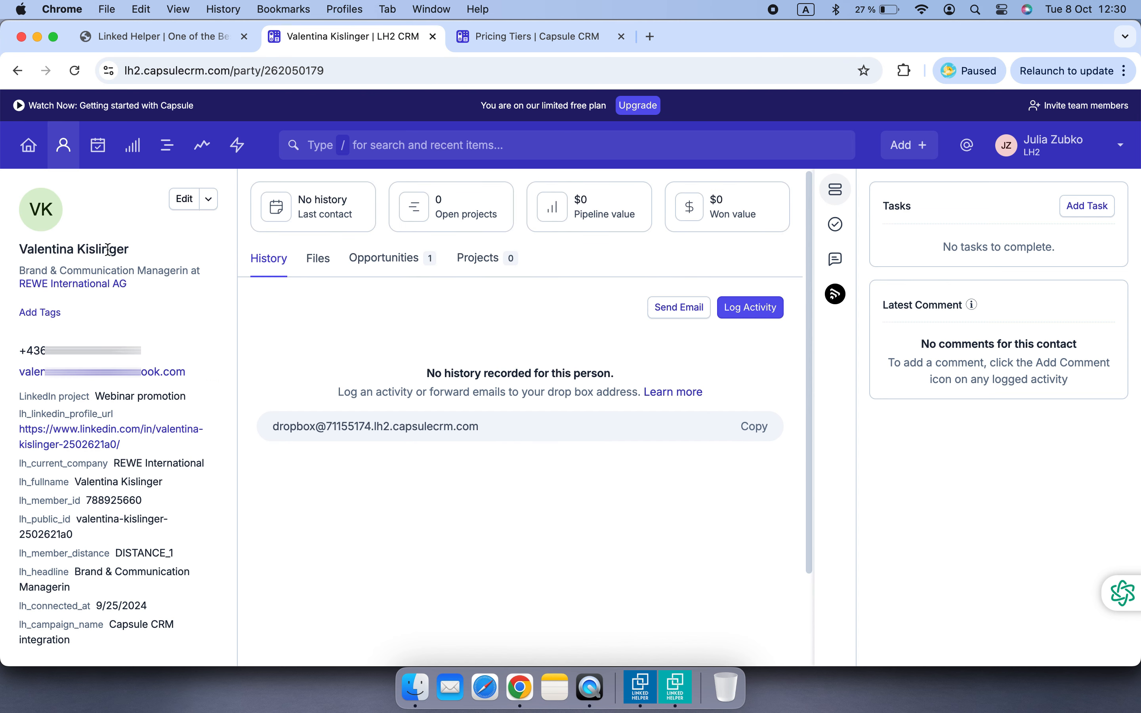
In the People & Organizations list, add columns for LinkedIn project and several lh_ custom fields such as lh_campaign_name
{"action": "left_click", "coordinate": [64, 144]}
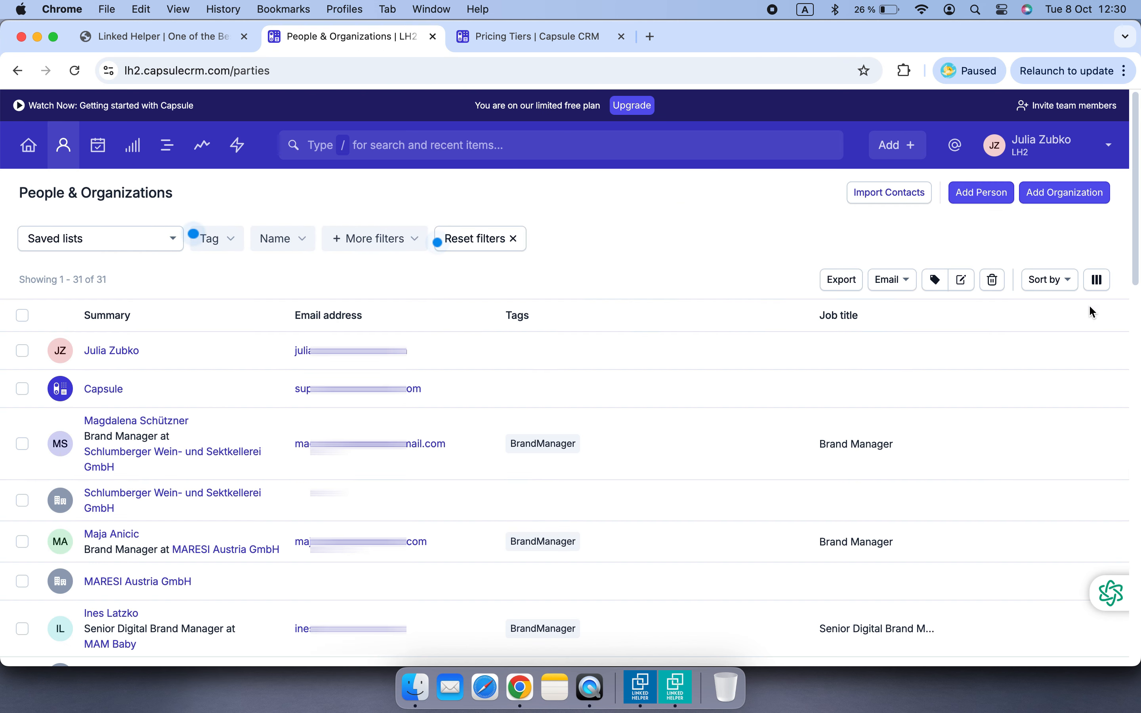
{"action": "left_click", "coordinate": [1096, 279]}
{"action": "scroll", "coordinate": [1061, 415], "scroll_direction": "down", "scroll_amount": 10}
{"action": "left_click", "coordinate": [1057, 427]}
{"action": "scroll", "coordinate": [1036, 438], "scroll_direction": "down", "scroll_amount": 4}
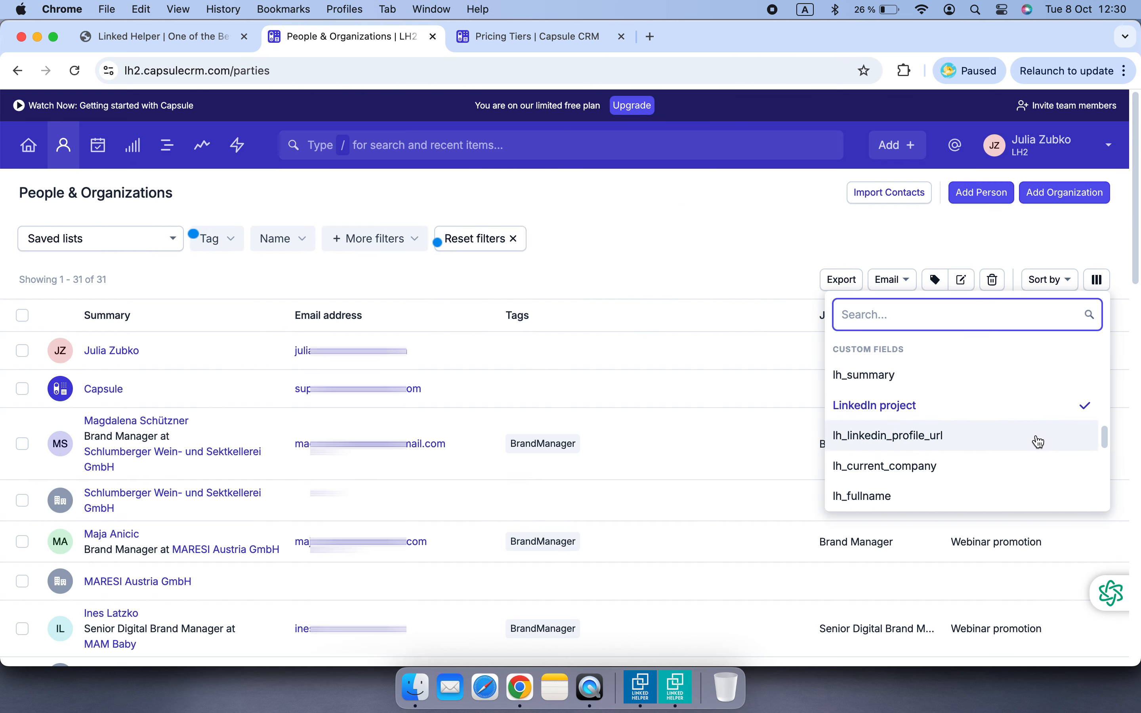
{"action": "left_click", "coordinate": [1019, 430]}
{"action": "scroll", "coordinate": [1016, 429], "scroll_direction": "down", "scroll_amount": 1}
{"action": "left_click", "coordinate": [1006, 424]}
{"action": "scroll", "coordinate": [990, 413], "scroll_direction": "down", "scroll_amount": 1}
{"action": "left_click", "coordinate": [988, 414]}
Scroll through the People & Organizations list to examine the newly added custom field columns
{"action": "scroll", "coordinate": [985, 434], "scroll_direction": "down", "scroll_amount": 3}
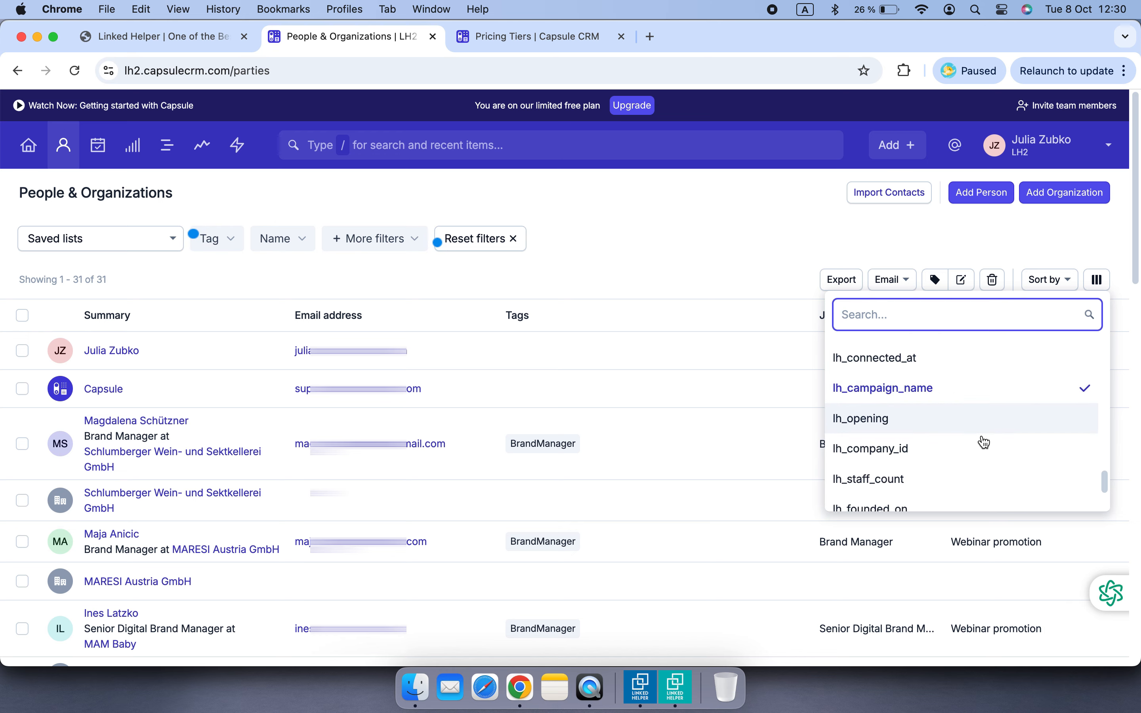
{"action": "left_click", "coordinate": [1025, 377]}
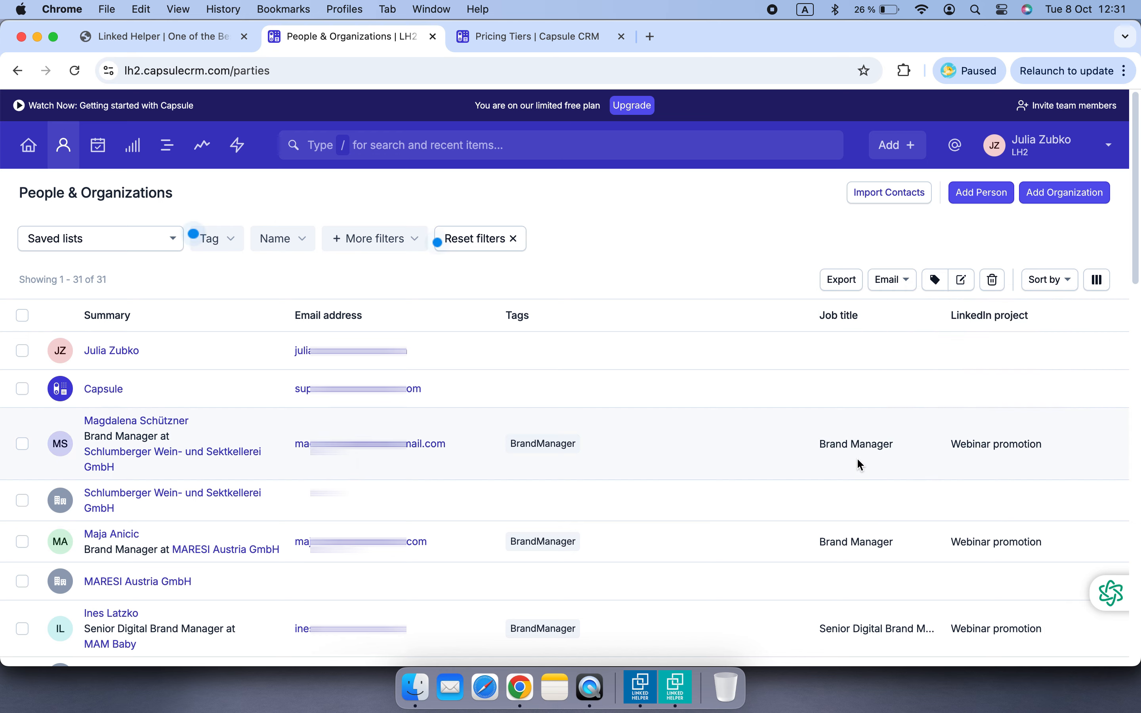
{"action": "scroll", "coordinate": [851, 471], "scroll_direction": "down", "scroll_amount": 20}
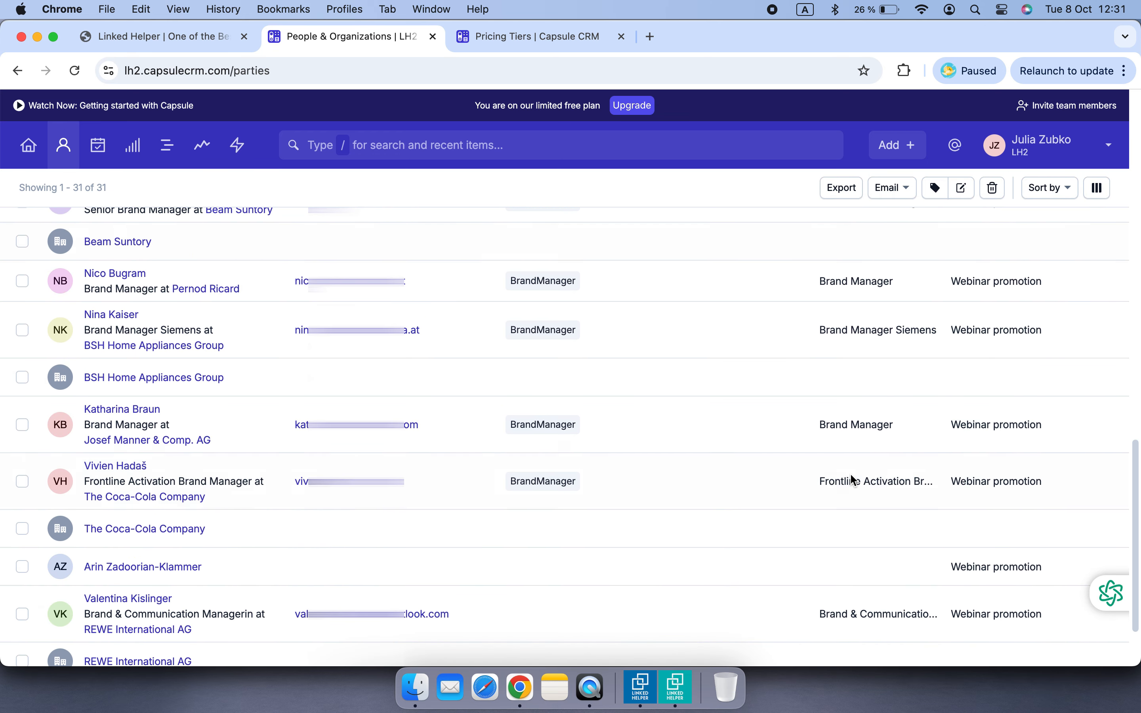
{"action": "left_click_drag", "start_coordinate": [568, 594], "coordinate": [1036, 587]}
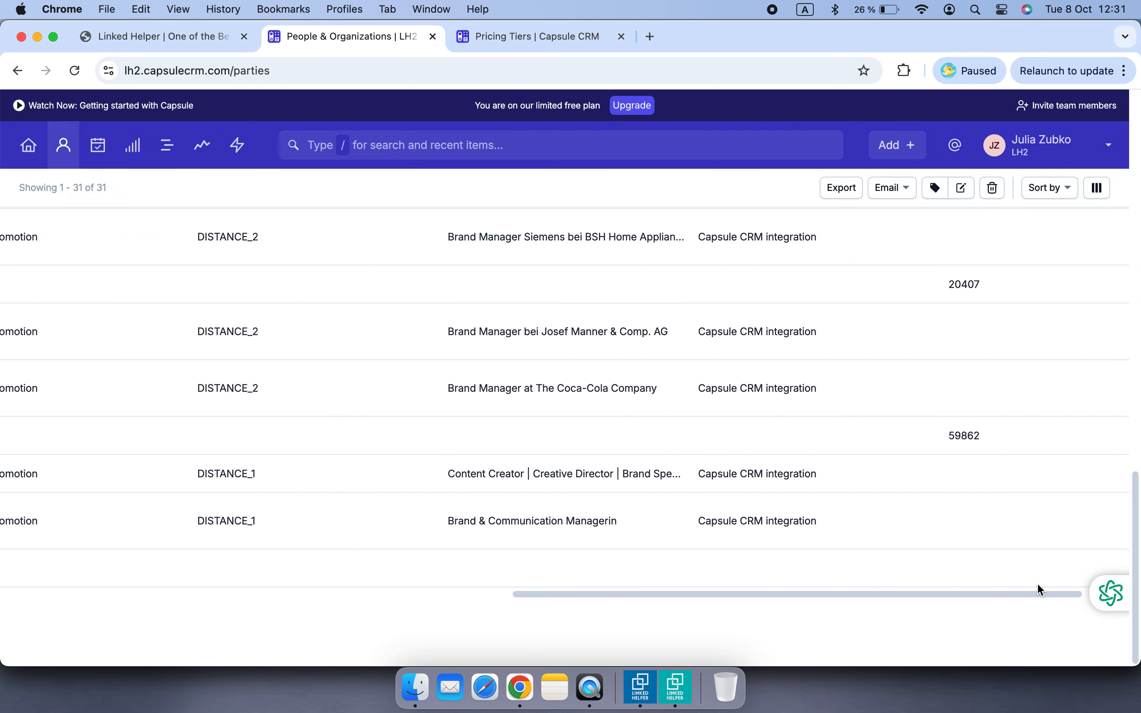
{"action": "scroll", "coordinate": [910, 582], "scroll_direction": "up", "scroll_amount": 6}
{"action": "scroll", "coordinate": [909, 582], "scroll_direction": "up", "scroll_amount": 10}
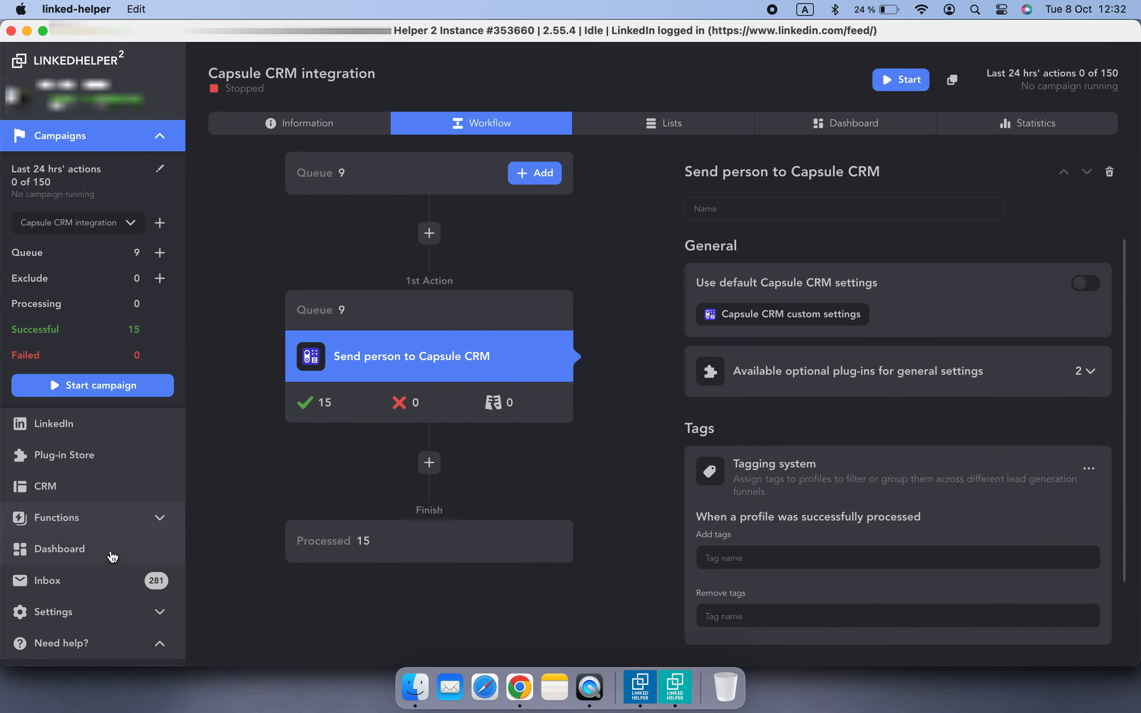
Open the External CRMs default settings and select the Capsule CRM configuration
{"action": "left_click", "coordinate": [100, 618]}
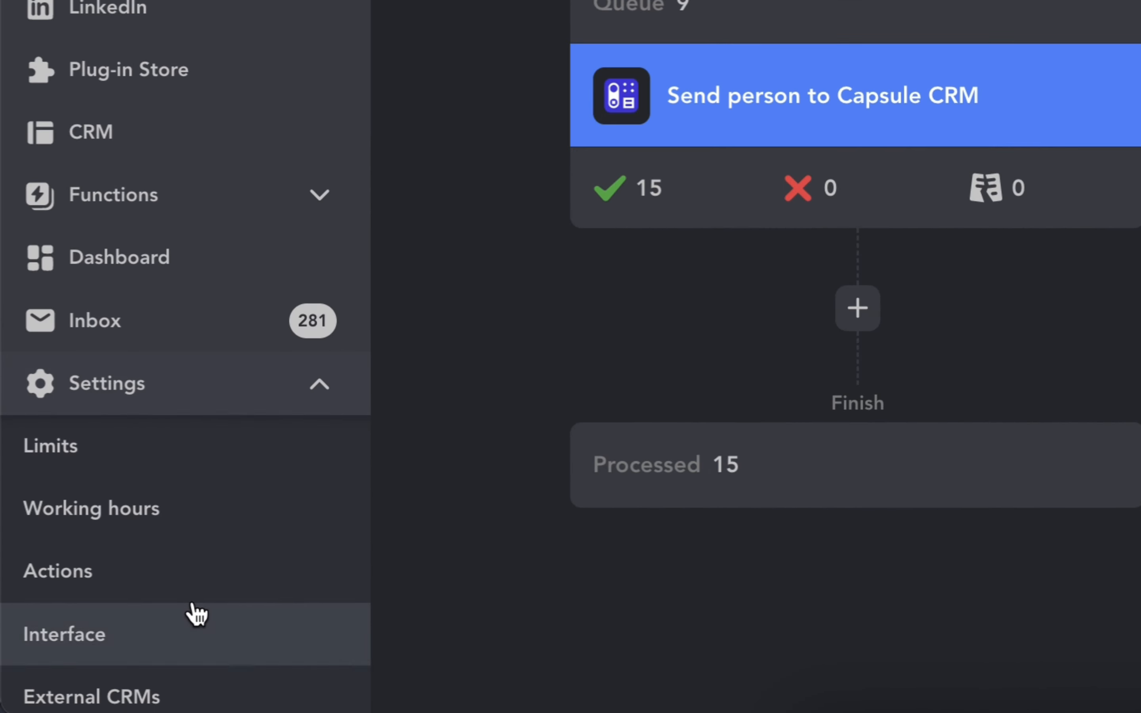
{"action": "scroll", "coordinate": [196, 619], "scroll_direction": "down", "scroll_amount": 5}
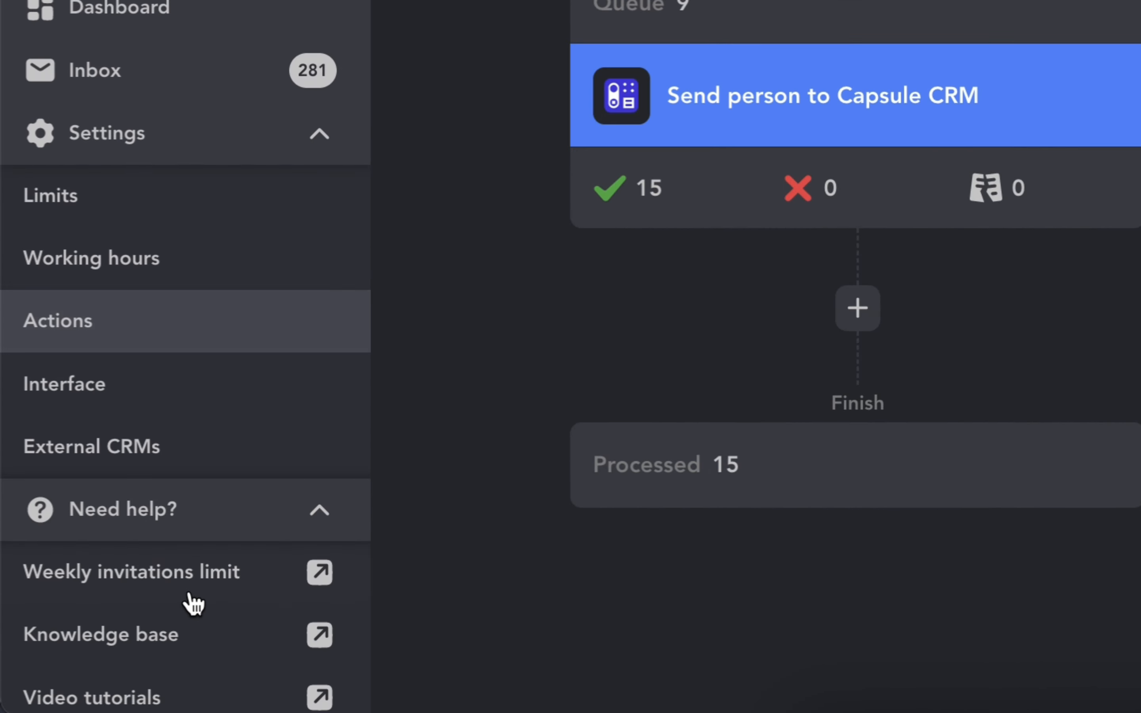
{"action": "left_click", "coordinate": [218, 463]}
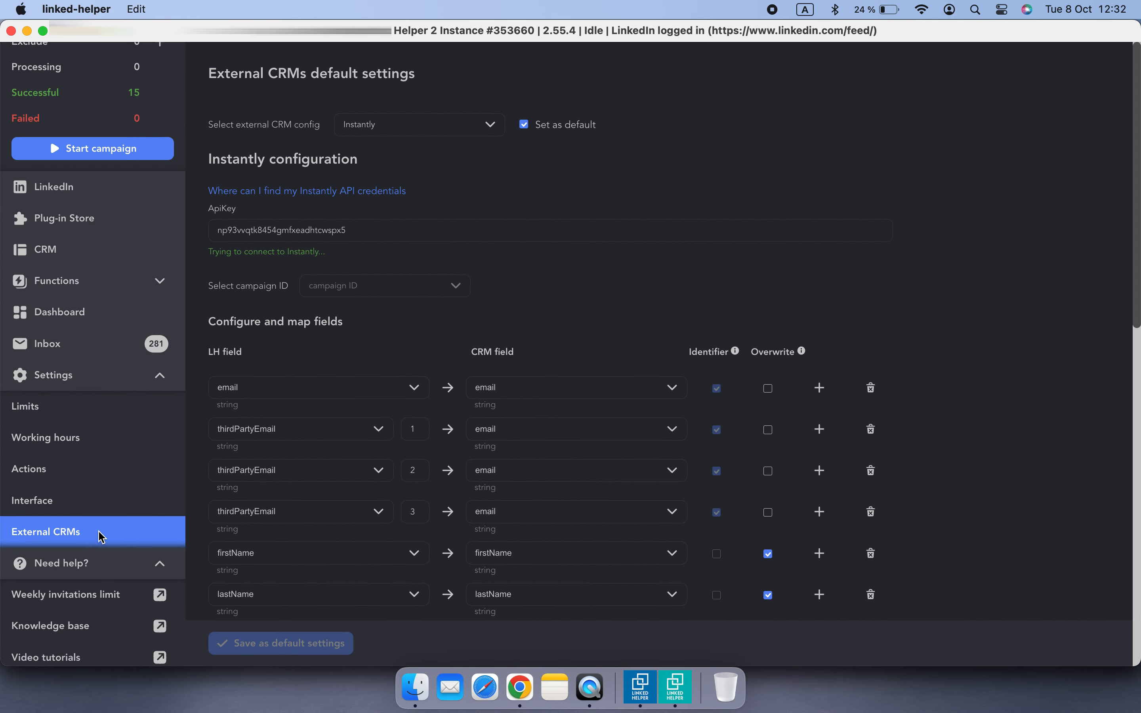
{"action": "left_click", "coordinate": [476, 138]}
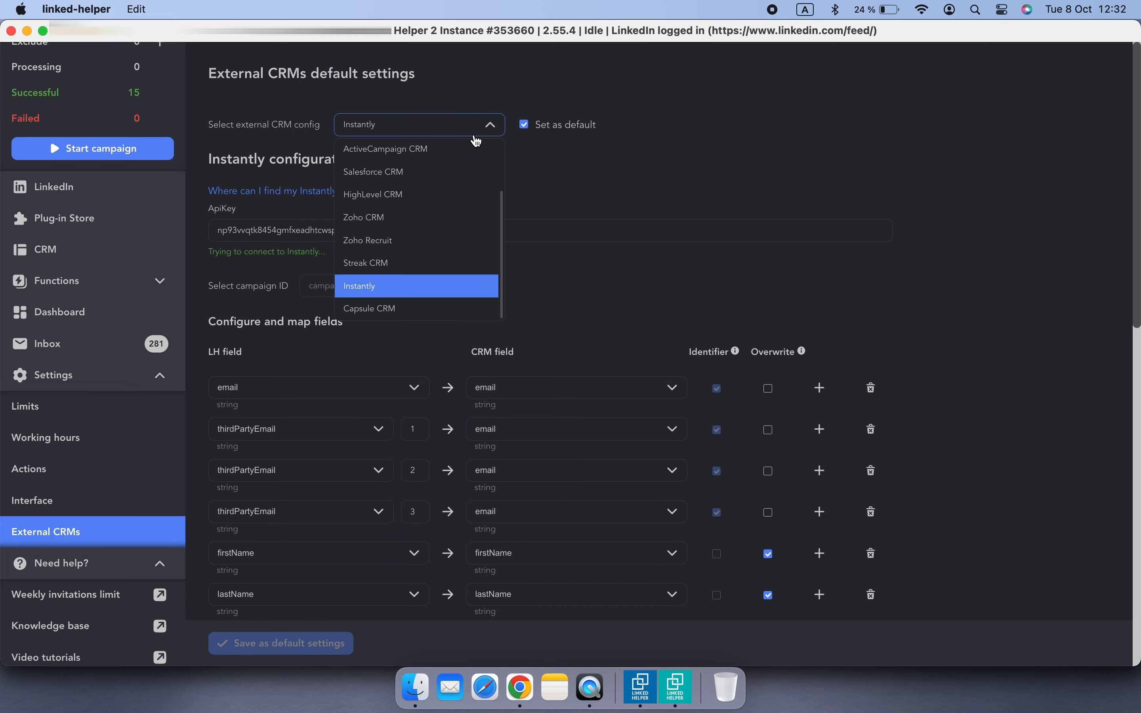
{"action": "left_click", "coordinate": [442, 309]}
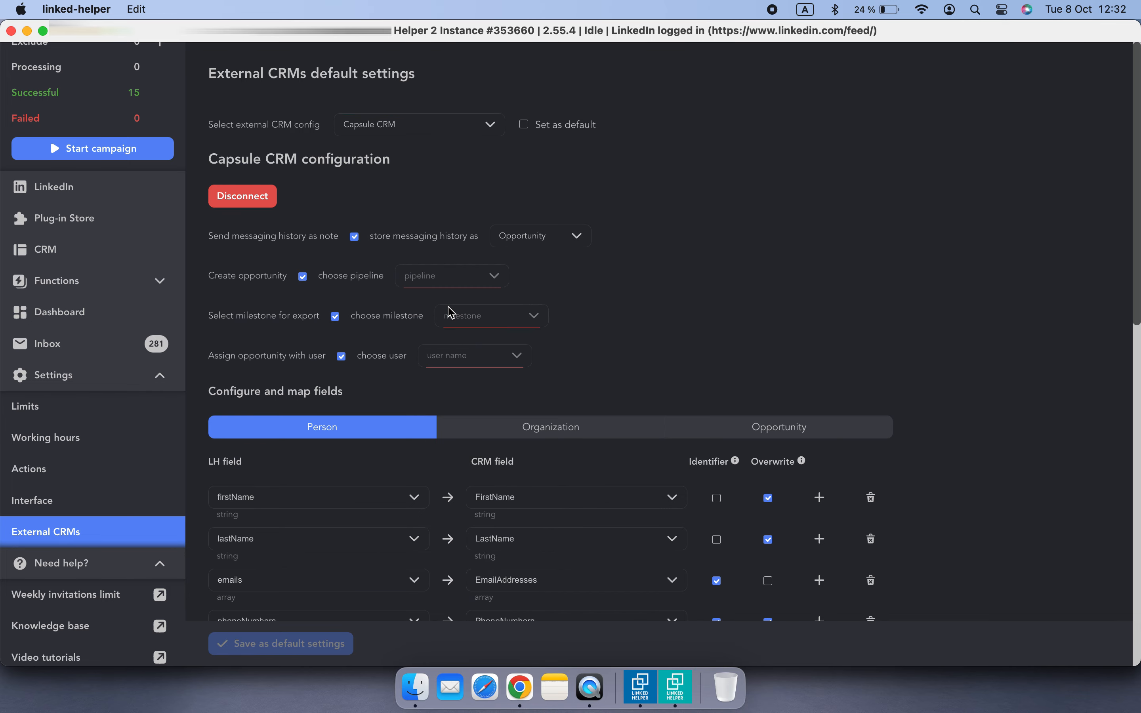
Review the Capsule CRM pipeline options and the Person and Organization field mappings
{"action": "scroll", "coordinate": [745, 311], "scroll_direction": "down", "scroll_amount": 12}
{"action": "scroll", "coordinate": [746, 313], "scroll_direction": "up", "scroll_amount": 3}
{"action": "left_click", "coordinate": [872, 407]}
{"action": "scroll", "coordinate": [912, 467], "scroll_direction": "up", "scroll_amount": 12}
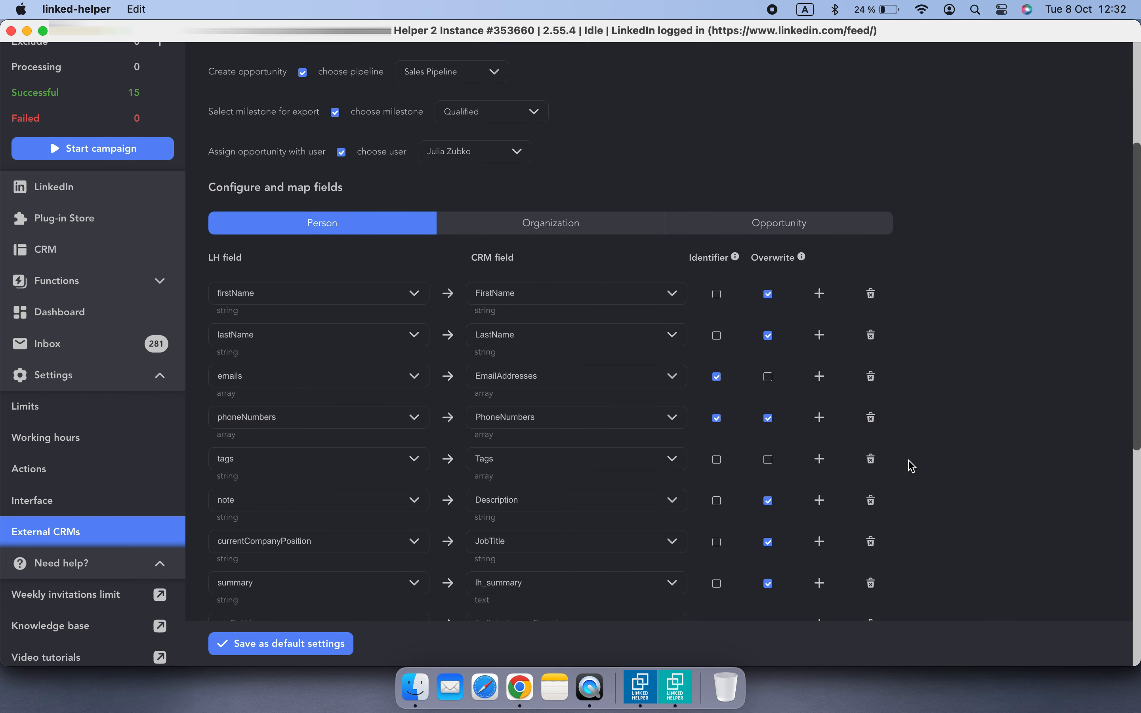
{"action": "left_click", "coordinate": [583, 396]}
{"action": "scroll", "coordinate": [637, 426], "scroll_direction": "down", "scroll_amount": 5}
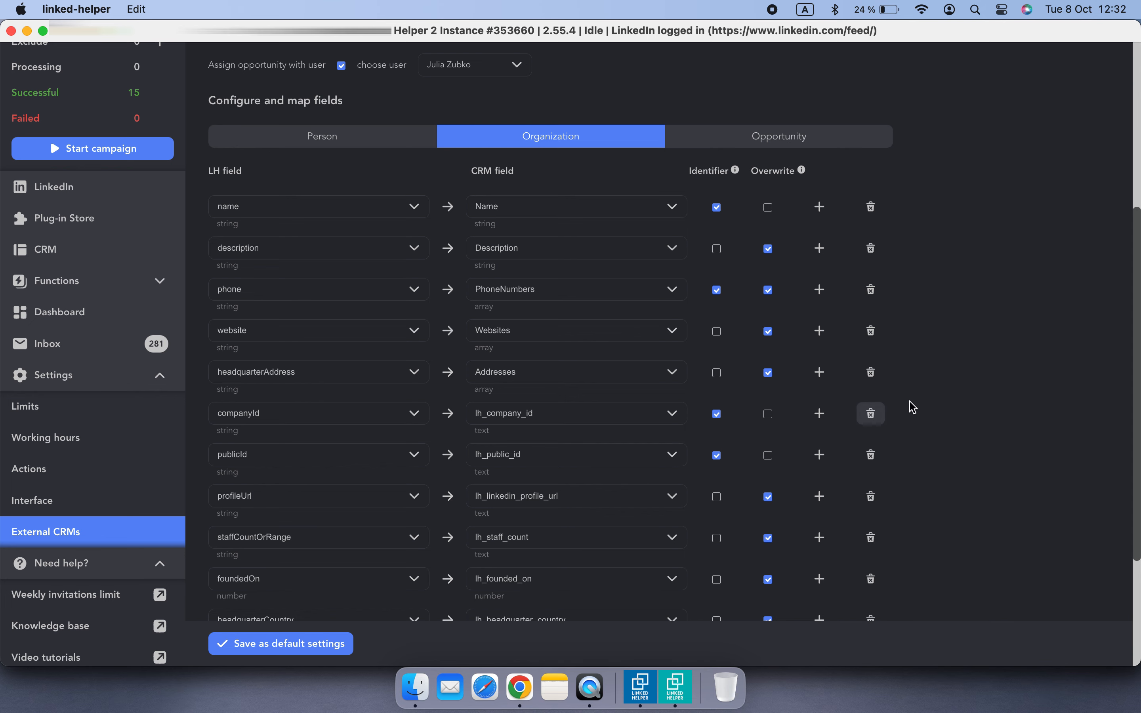
{"action": "scroll", "coordinate": [905, 410], "scroll_direction": "up", "scroll_amount": 6}
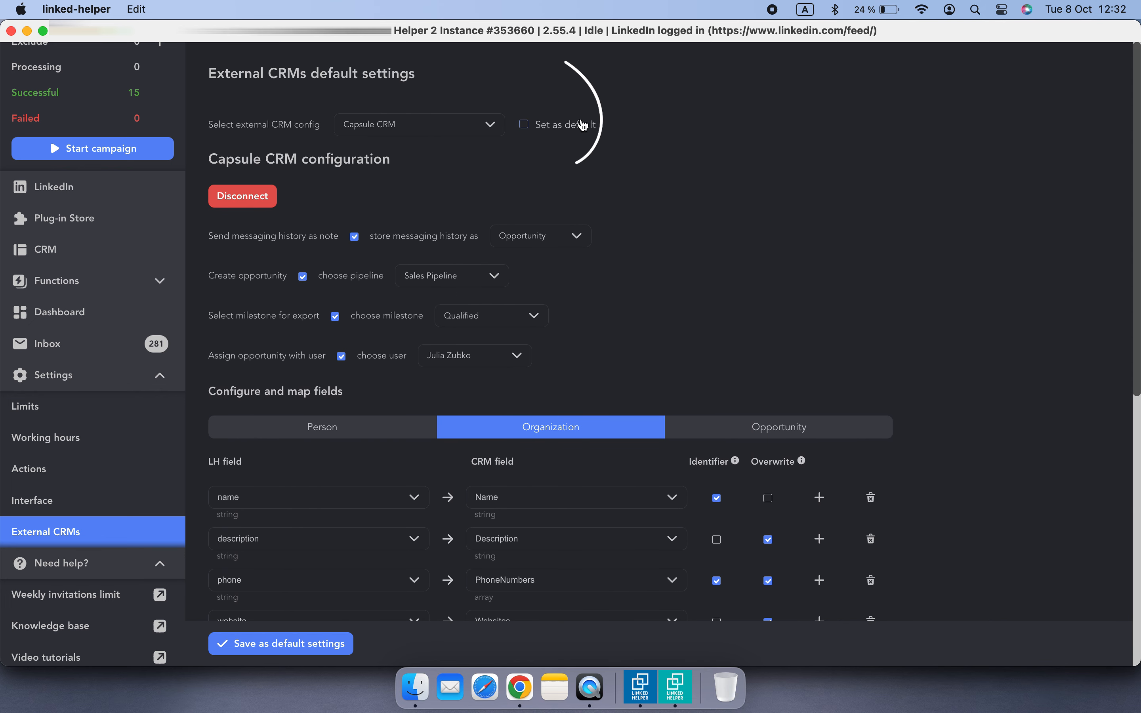
Mark Capsule CRM as the default external CRM and save it as the default settings
{"action": "left_click", "coordinate": [533, 134]}
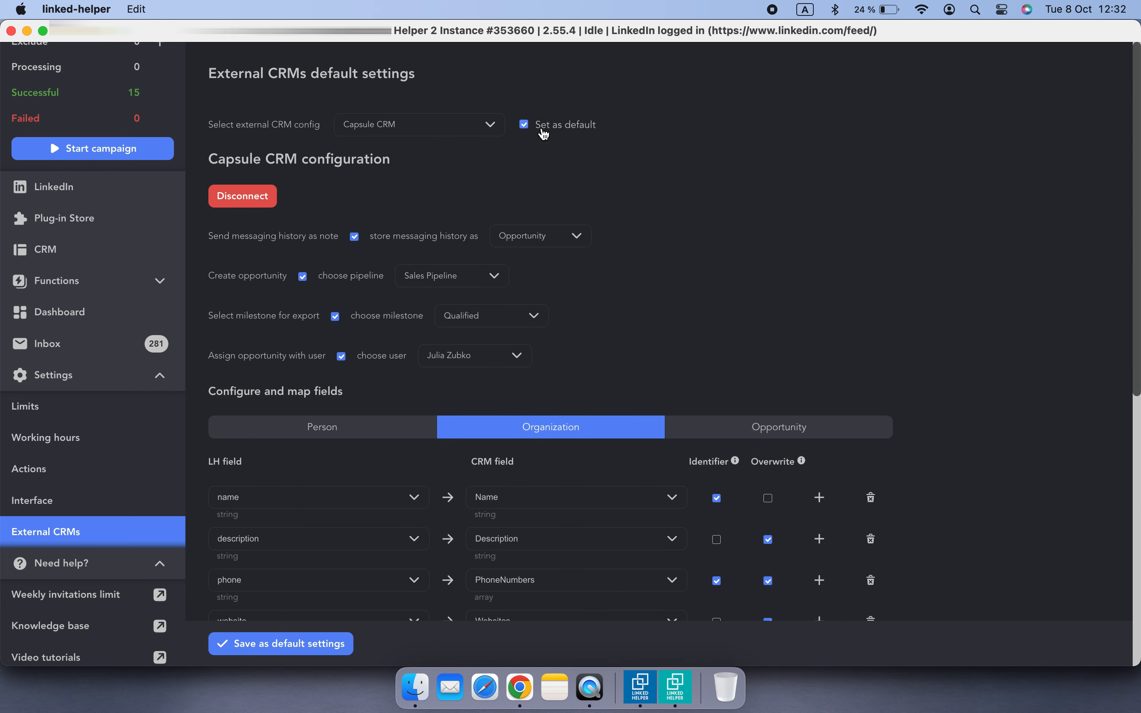
{"action": "left_click", "coordinate": [292, 652]}
{"action": "left_click", "coordinate": [736, 418]}
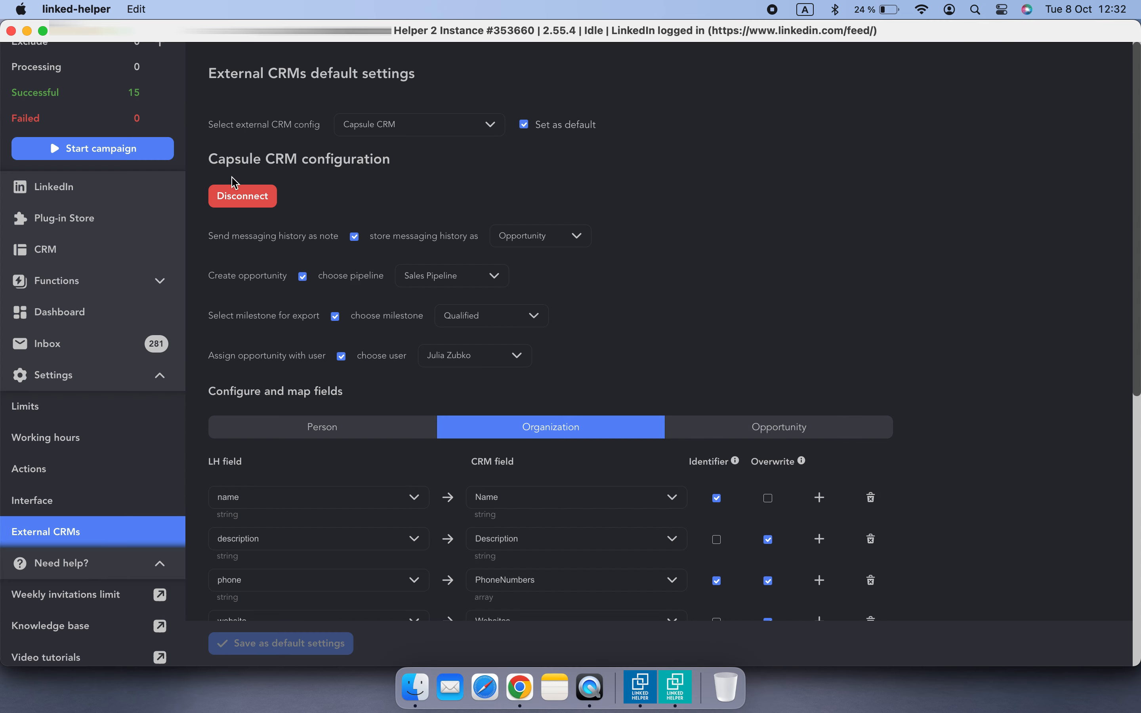
Open a LinkedIn profile from the feed and send the person to Capsule CRM
{"action": "left_click", "coordinate": [87, 186]}
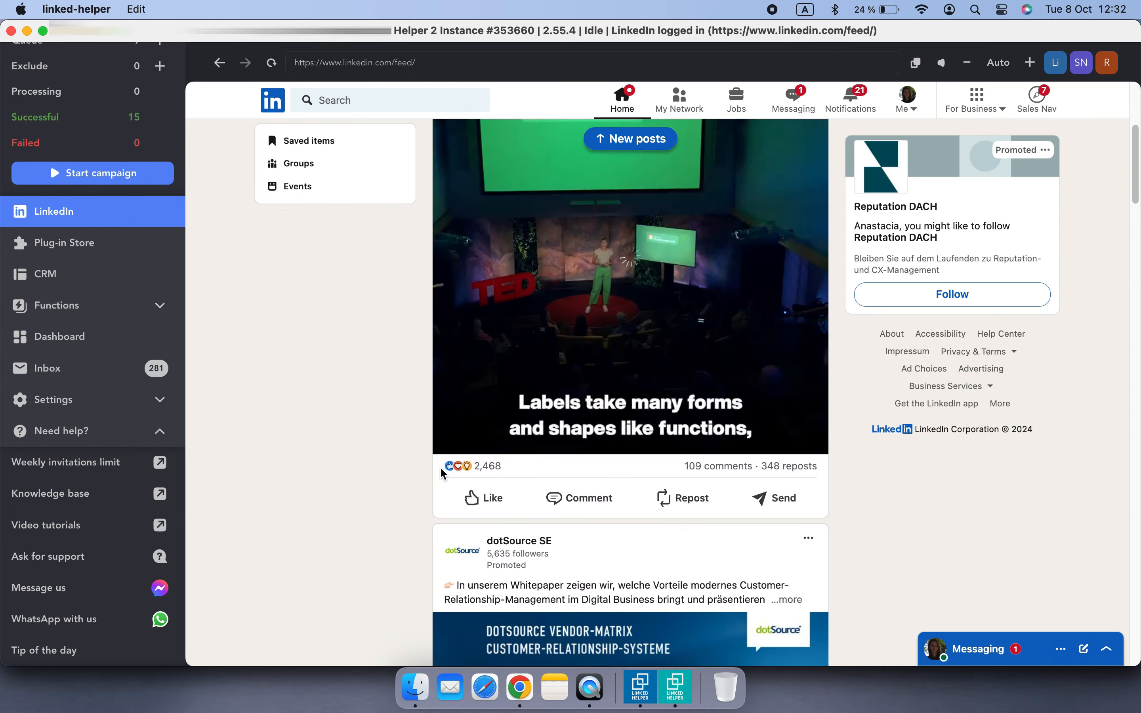
{"action": "scroll", "coordinate": [441, 471], "scroll_direction": "down", "scroll_amount": 10}
{"action": "left_click", "coordinate": [513, 171]}
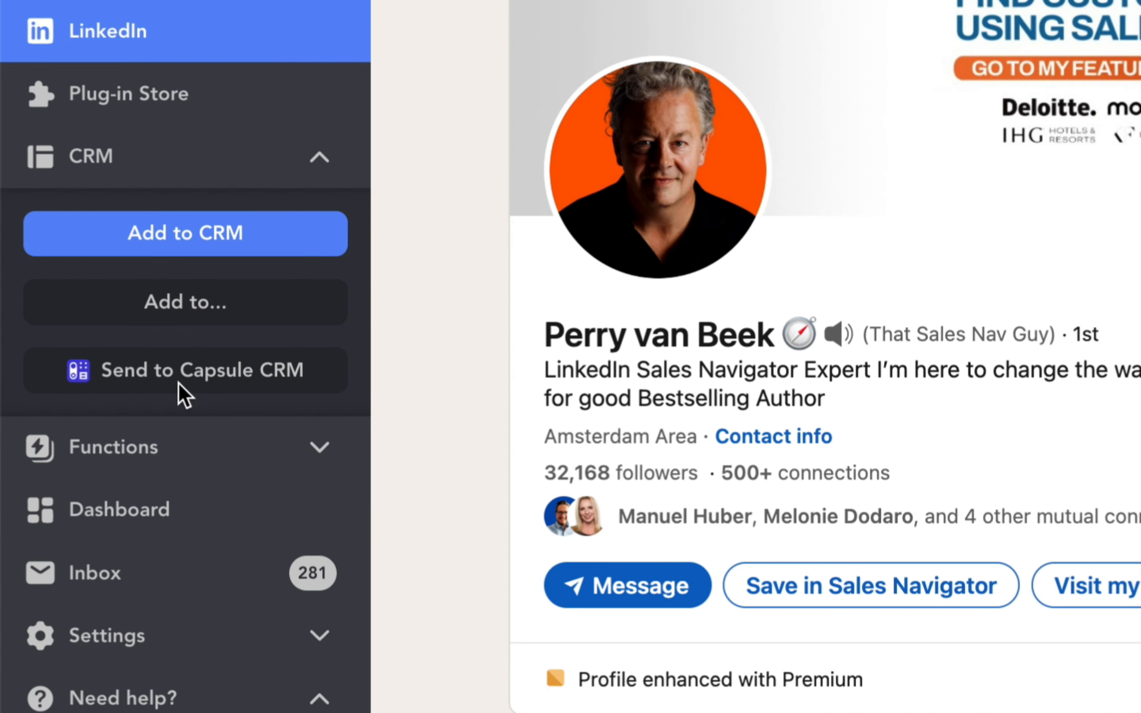
{"action": "left_click", "coordinate": [153, 379]}
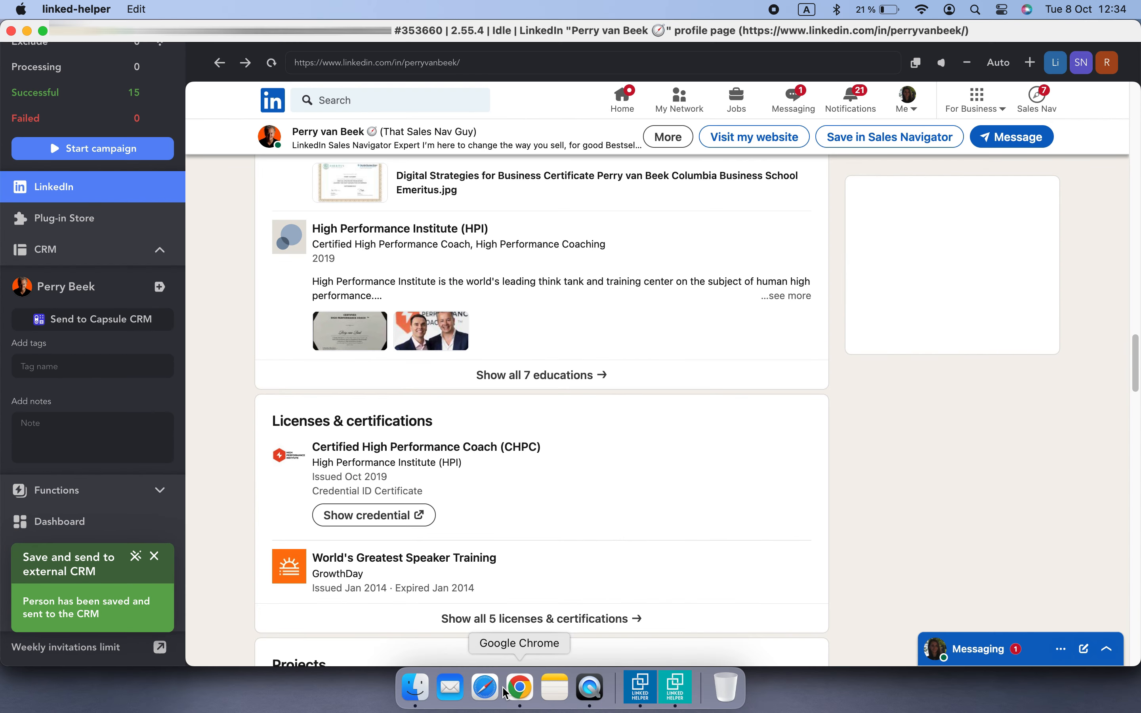
Switch to Chrome and open the newly sent person's record in Capsule to check its exported fields
{"action": "left_click", "coordinate": [520, 687]}
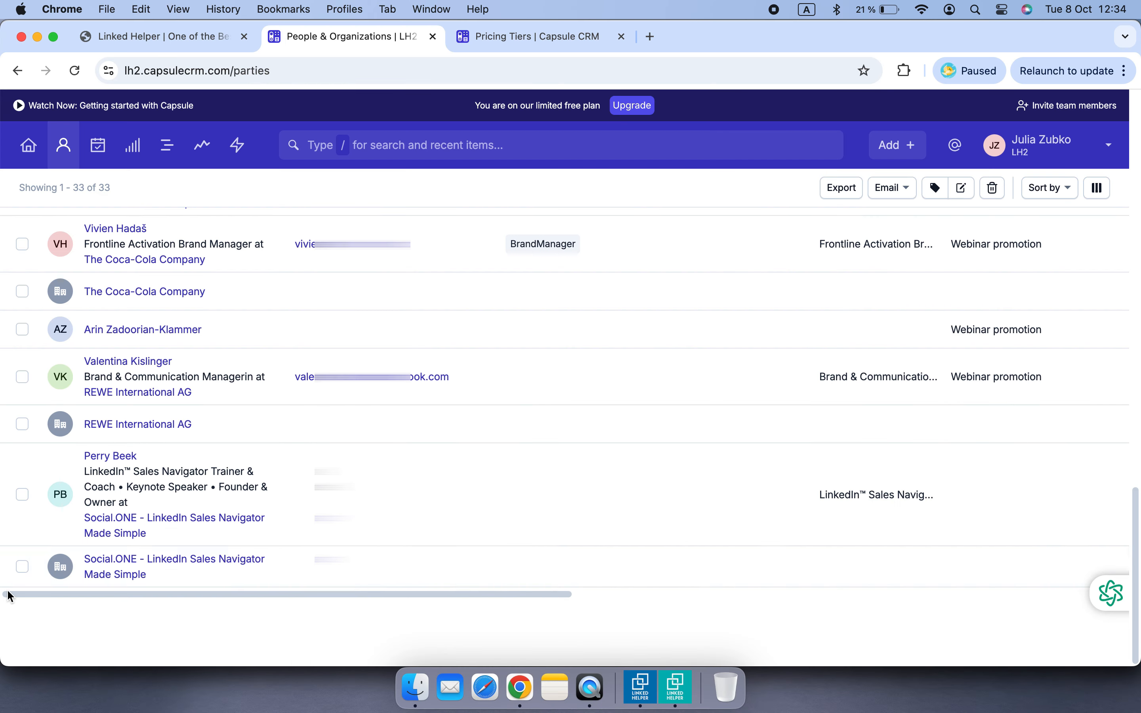
{"action": "left_click", "coordinate": [122, 457]}
{"action": "scroll", "coordinate": [193, 446], "scroll_direction": "down", "scroll_amount": 5}
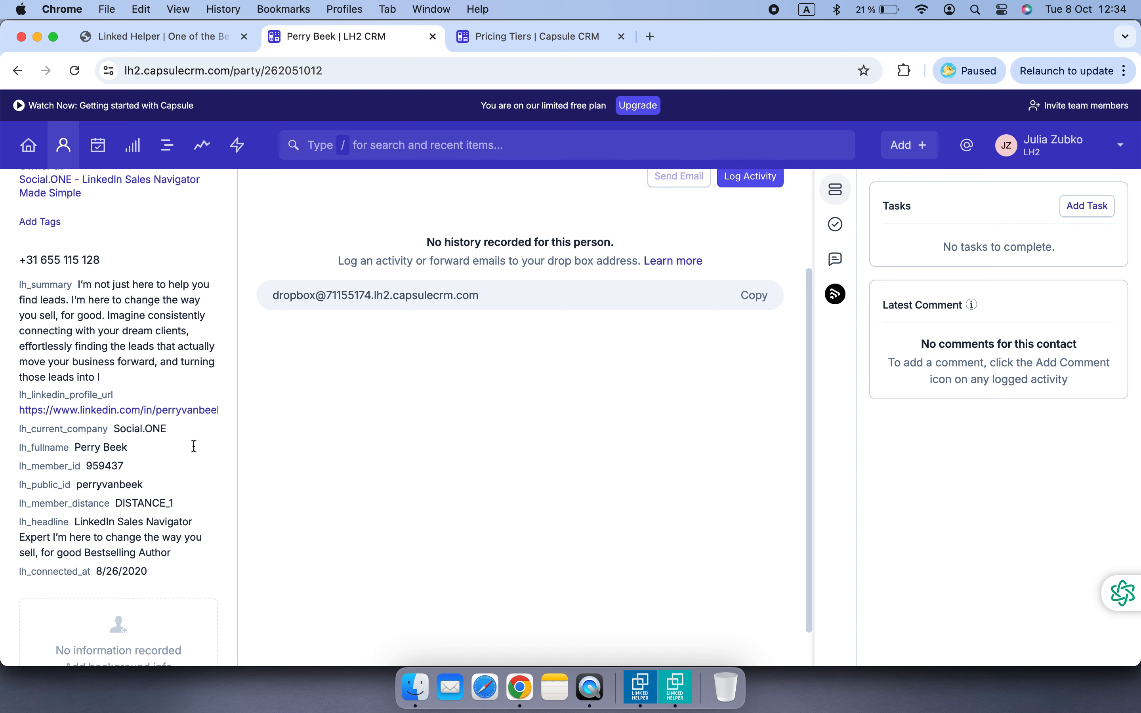
{"action": "scroll", "coordinate": [179, 572], "scroll_direction": "up", "scroll_amount": 5}
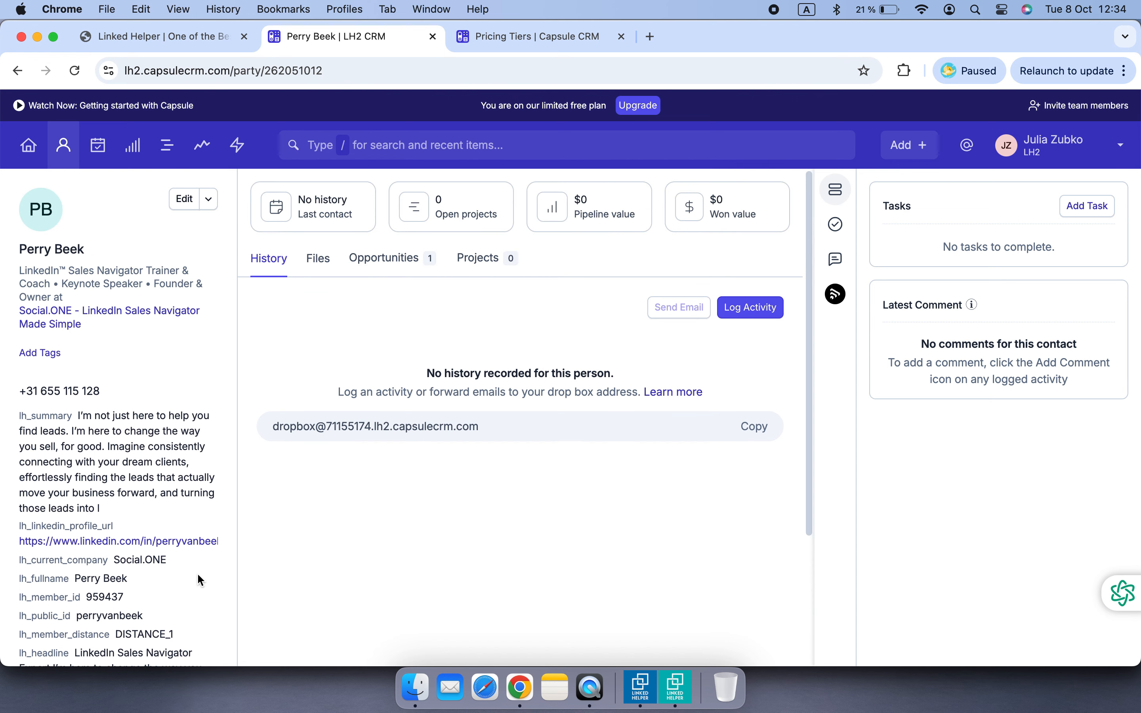
Switch to Linked Helper's CRM, filter contacts by 1st relationship and jump to the last page
{"action": "left_click", "coordinate": [687, 693]}
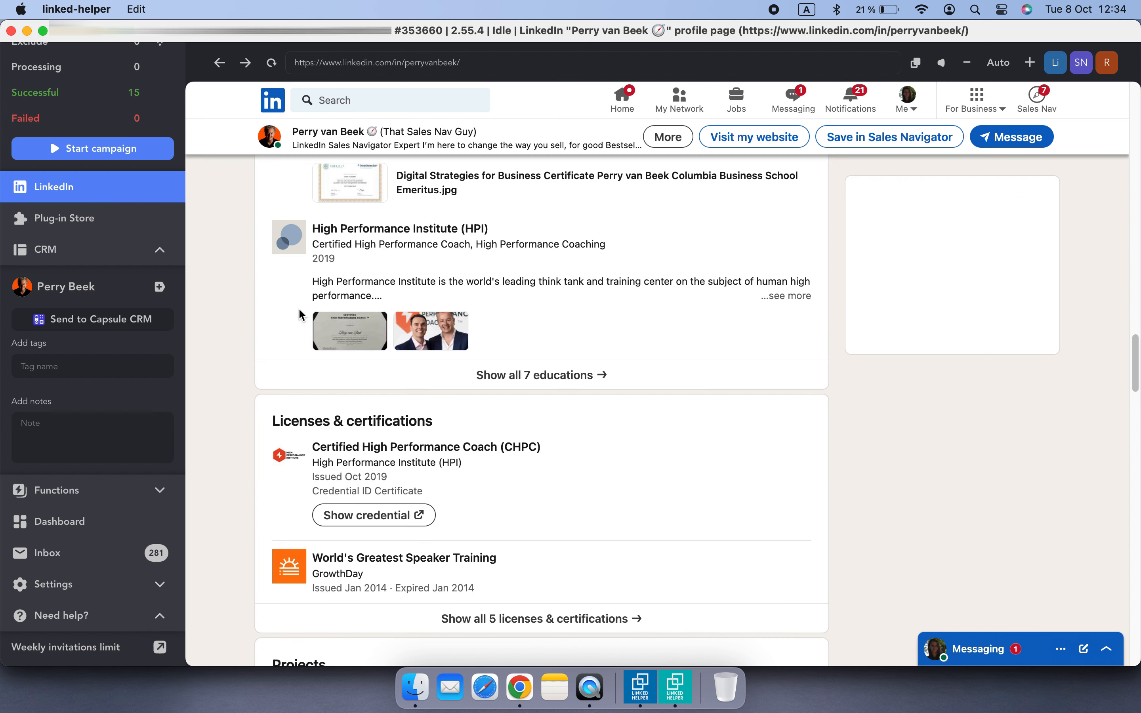
{"action": "left_click", "coordinate": [46, 249]}
{"action": "scroll", "coordinate": [689, 514], "scroll_direction": "down", "scroll_amount": 4}
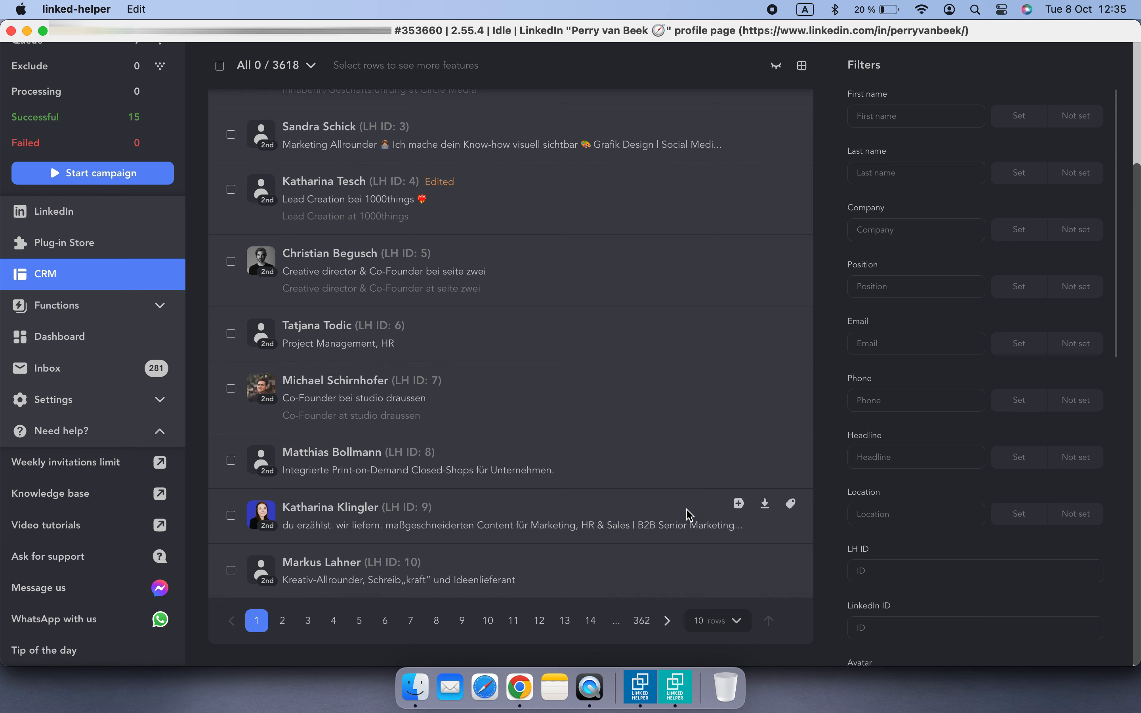
{"action": "scroll", "coordinate": [949, 570], "scroll_direction": "down", "scroll_amount": 3}
{"action": "left_click", "coordinate": [947, 586]}
{"action": "left_click", "coordinate": [937, 507]}
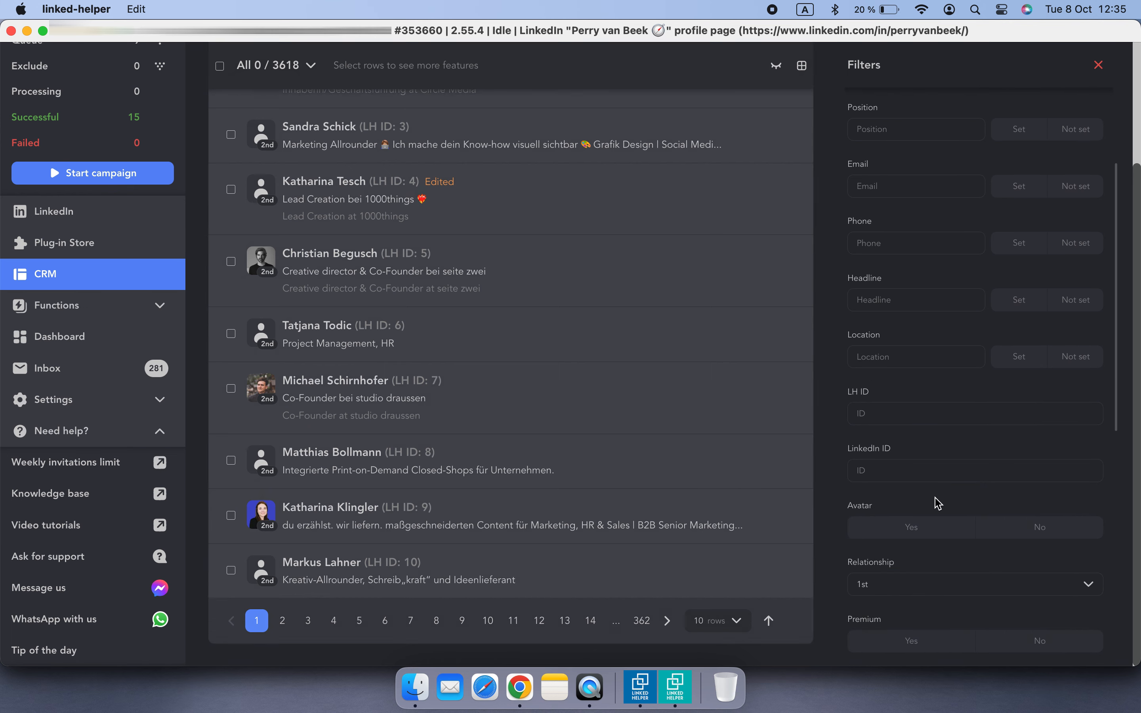
{"action": "left_click", "coordinate": [641, 643]}
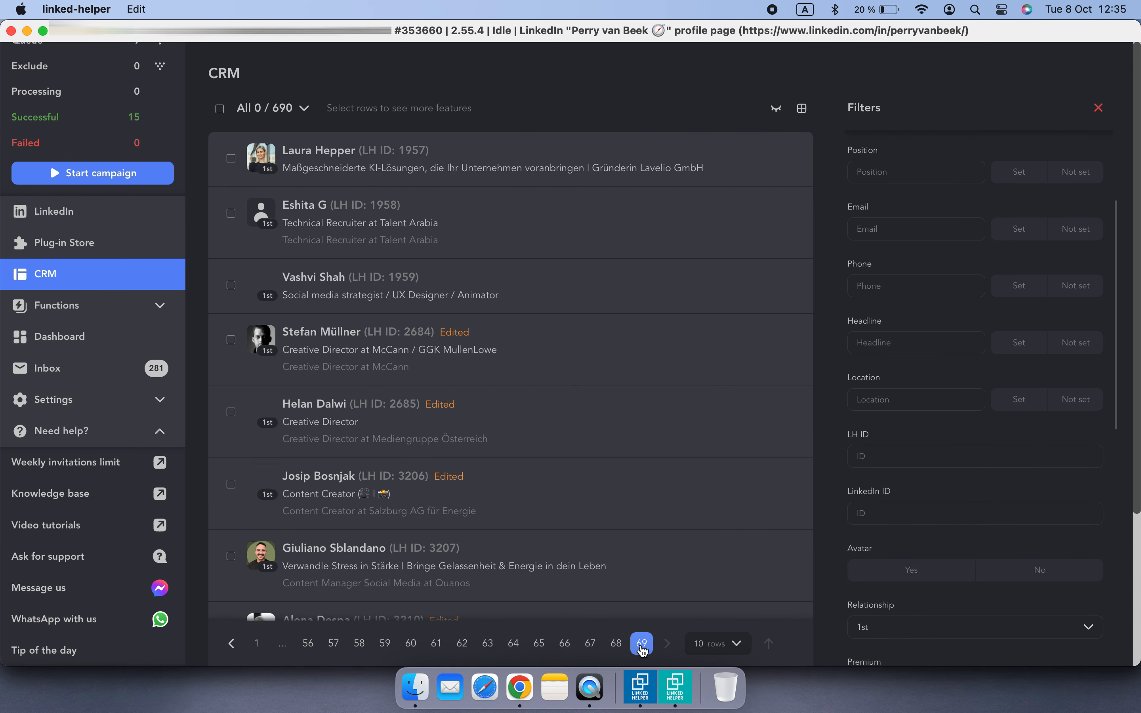
Open a contact's profile from the CRM list and send it to Capsule CRM
{"action": "left_click", "coordinate": [331, 483]}
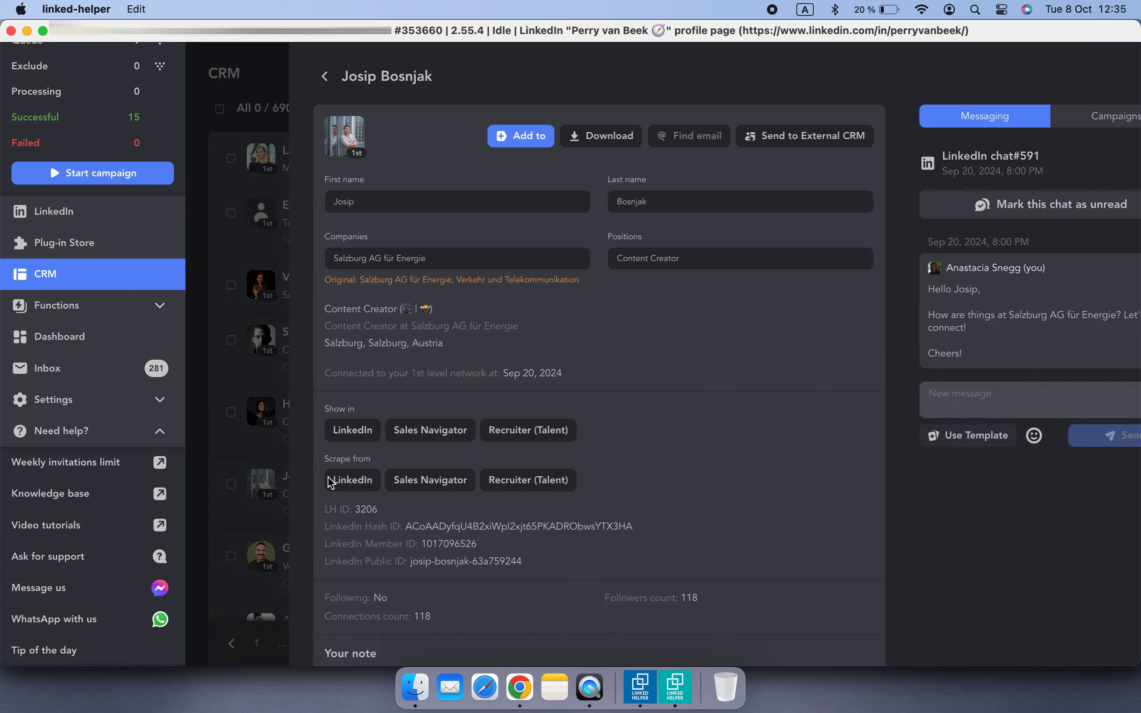
{"action": "scroll", "coordinate": [642, 458], "scroll_direction": "down", "scroll_amount": 5}
{"action": "scroll", "coordinate": [645, 460], "scroll_direction": "down", "scroll_amount": 10}
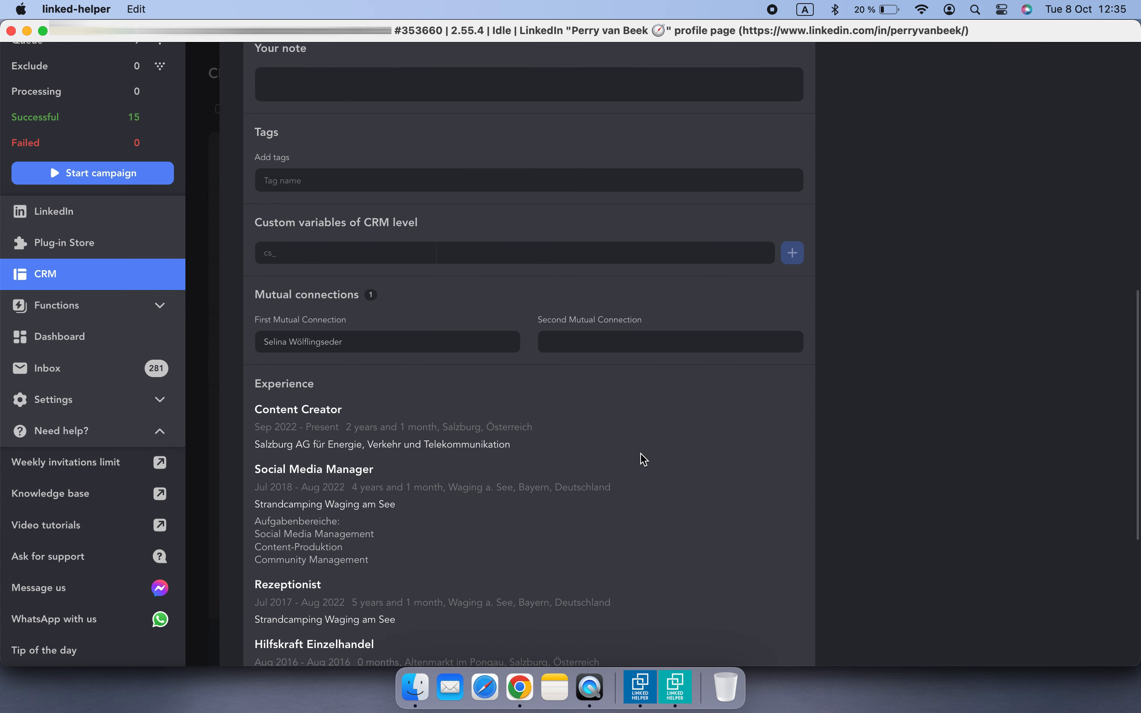
{"action": "scroll", "coordinate": [644, 460], "scroll_direction": "up", "scroll_amount": 15}
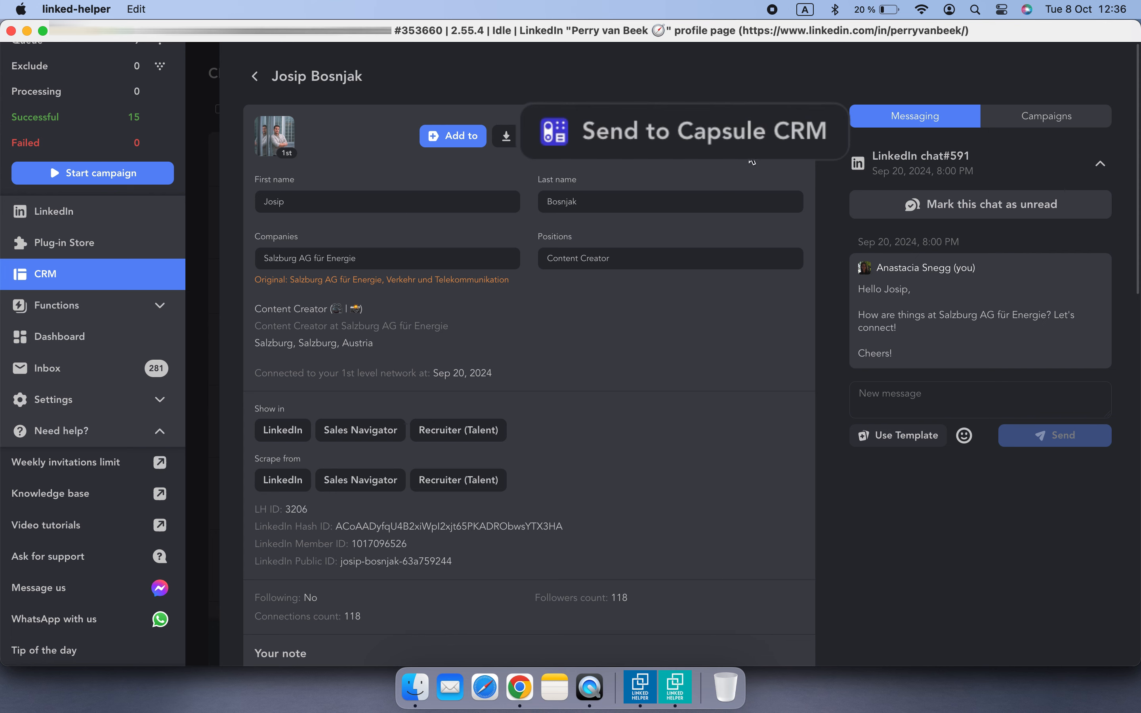
{"action": "left_click", "coordinate": [679, 136]}
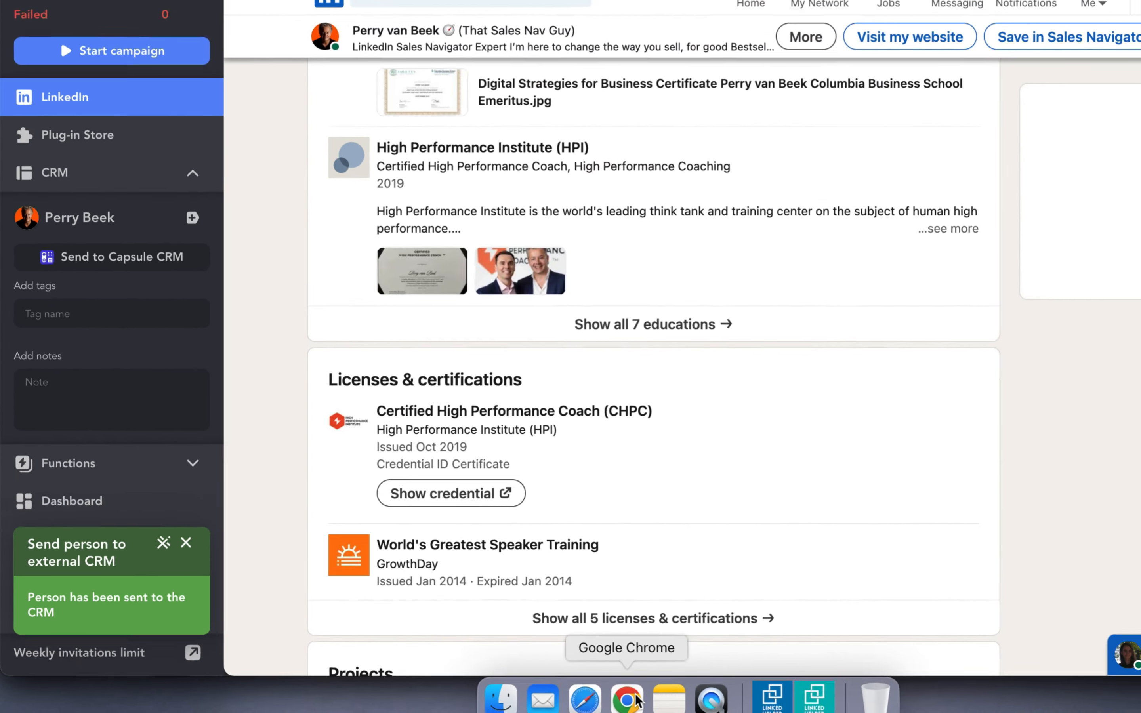
In Capsule's Sales Pipeline, open the contact's new opportunity and expand its LinkedIn conversation note
{"action": "left_click", "coordinate": [590, 693]}
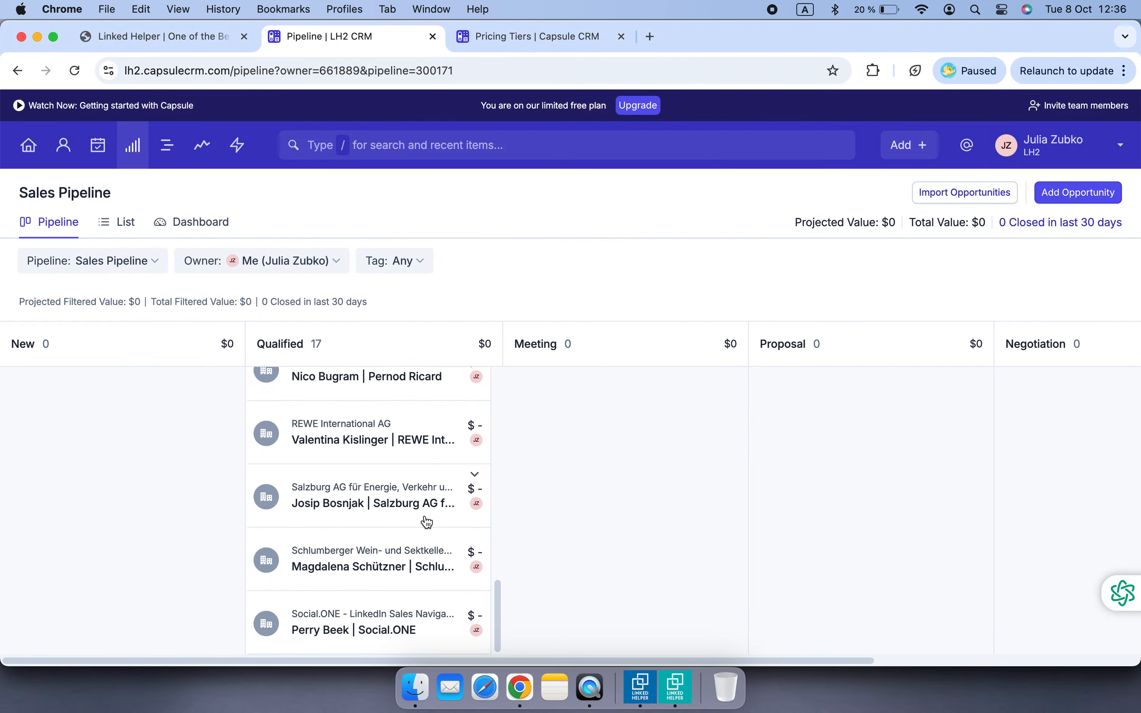
{"action": "left_click", "coordinate": [428, 504]}
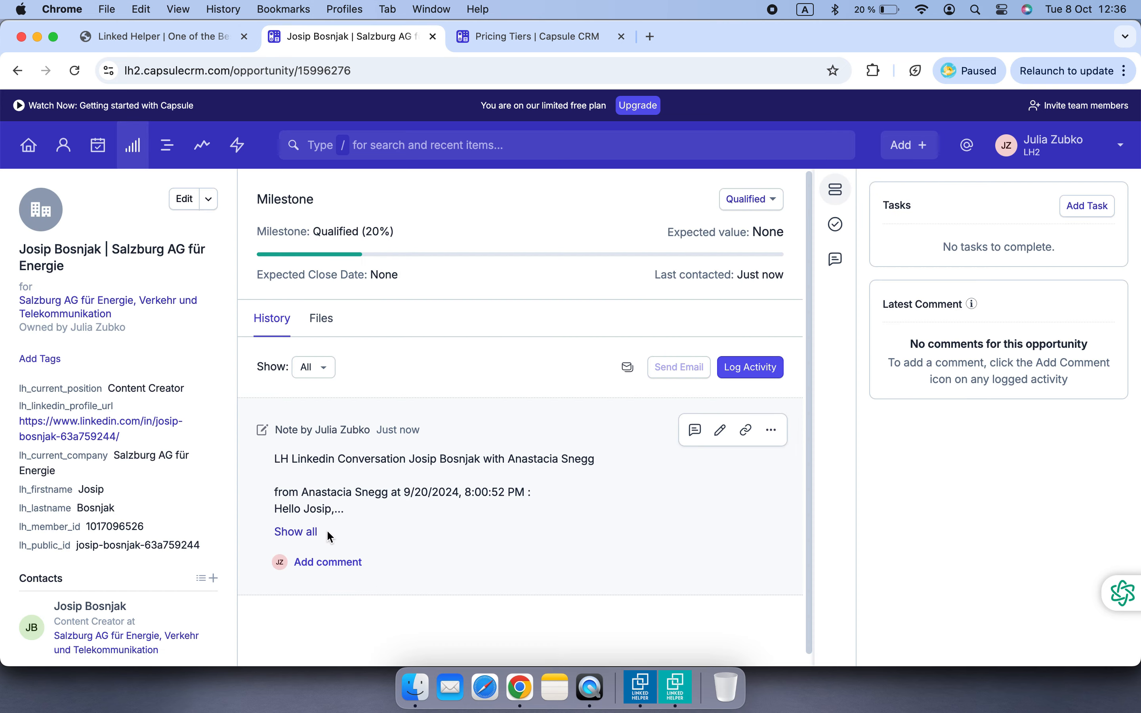
{"action": "left_click", "coordinate": [296, 531]}
{"action": "scroll", "coordinate": [491, 534], "scroll_direction": "down", "scroll_amount": 1}
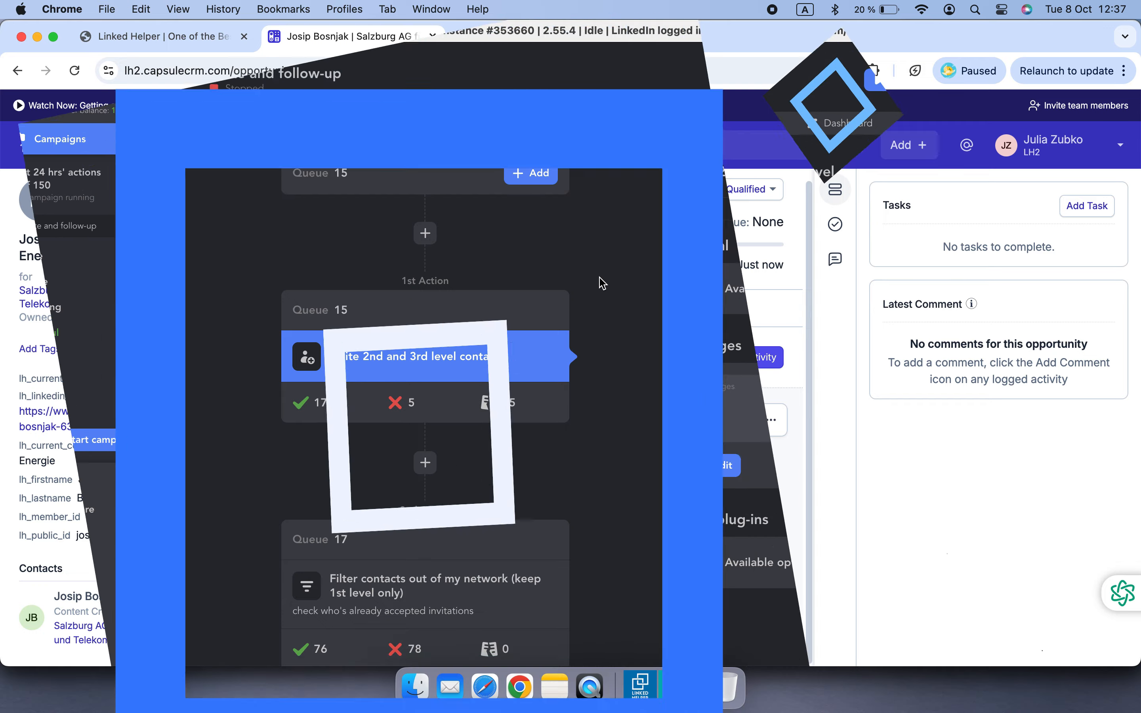
In the Check for replies action, enable sending replied contacts to the external CRM and select Capsule CRM
{"action": "scroll", "coordinate": [615, 312], "scroll_direction": "down", "scroll_amount": 10}
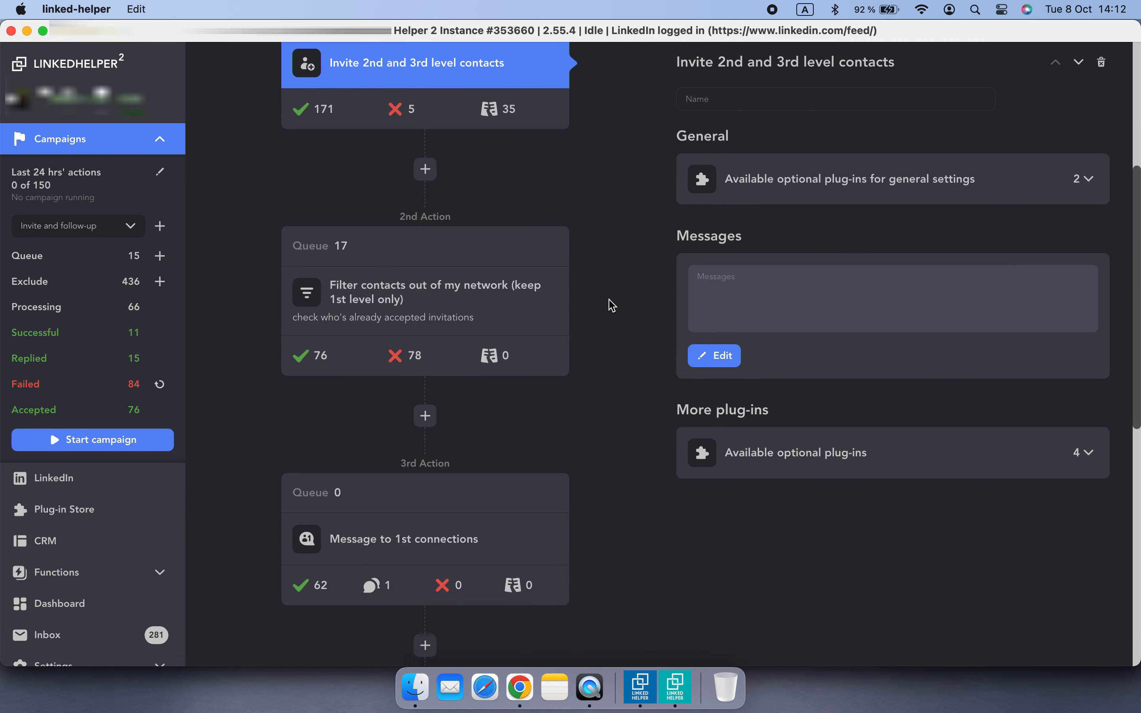
{"action": "scroll", "coordinate": [613, 305], "scroll_direction": "down", "scroll_amount": 2}
{"action": "left_click", "coordinate": [527, 396]}
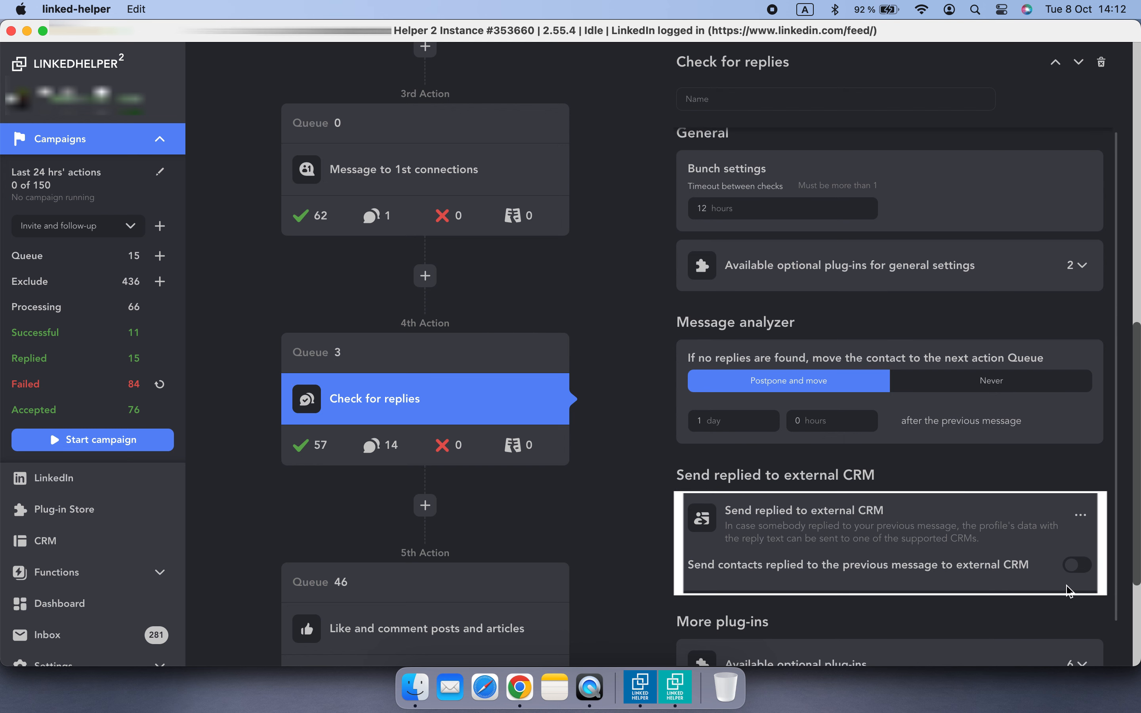
{"action": "left_click", "coordinate": [1086, 570]}
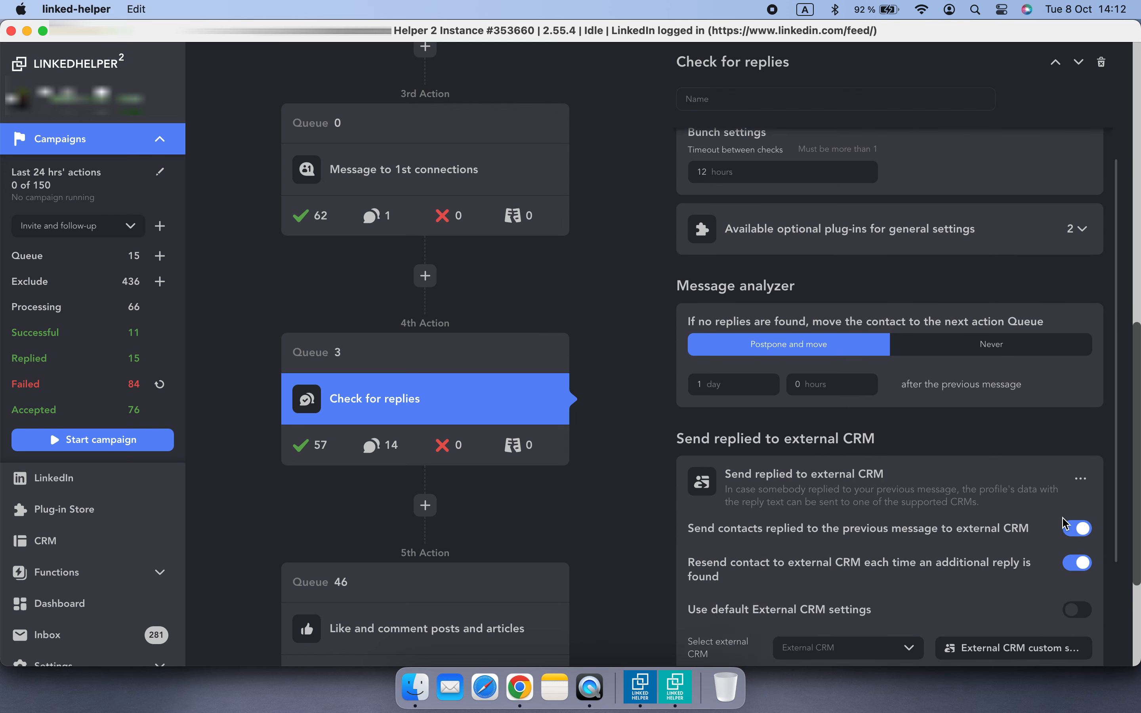
{"action": "left_click", "coordinate": [893, 540]}
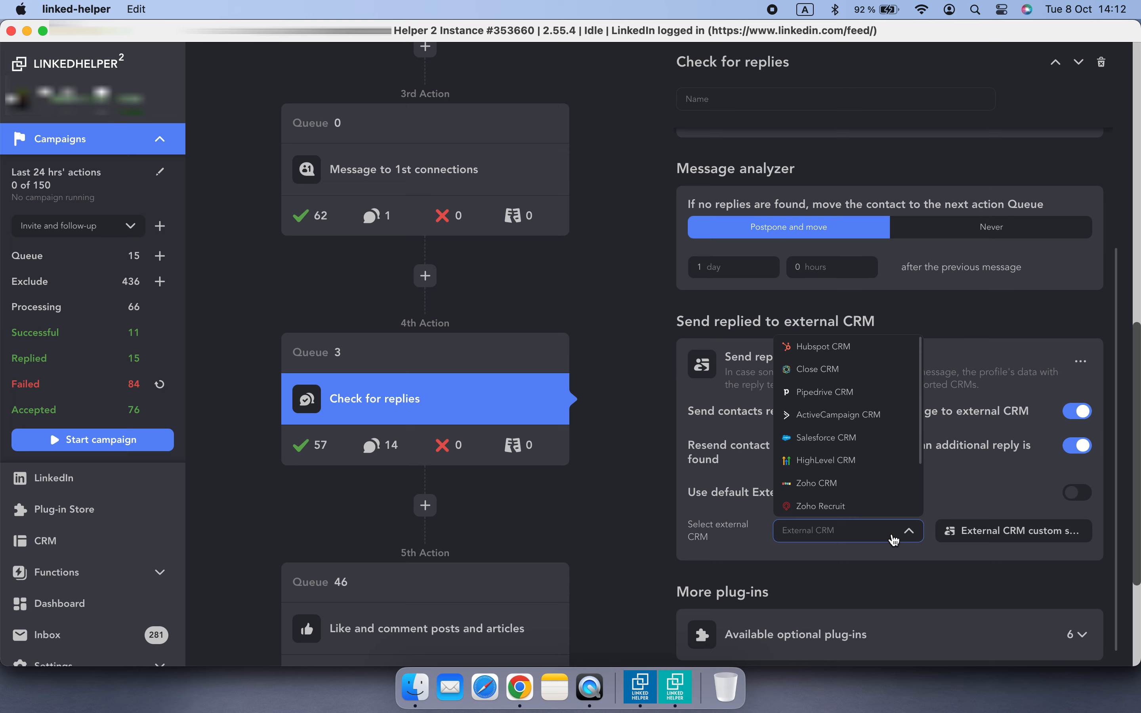
{"action": "scroll", "coordinate": [890, 498], "scroll_direction": "down", "scroll_amount": 3}
{"action": "left_click", "coordinate": [876, 503]}
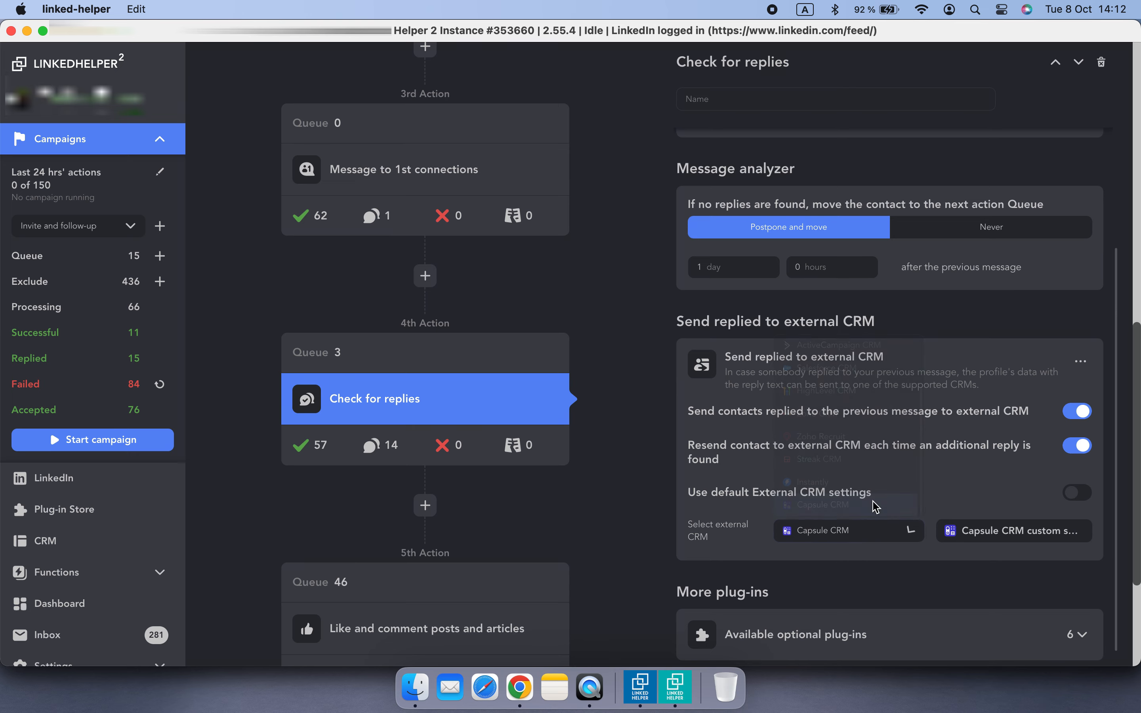
Open the Capsule CRM custom settings, remove the tags field mapping for Person, and save
{"action": "left_click", "coordinate": [967, 530]}
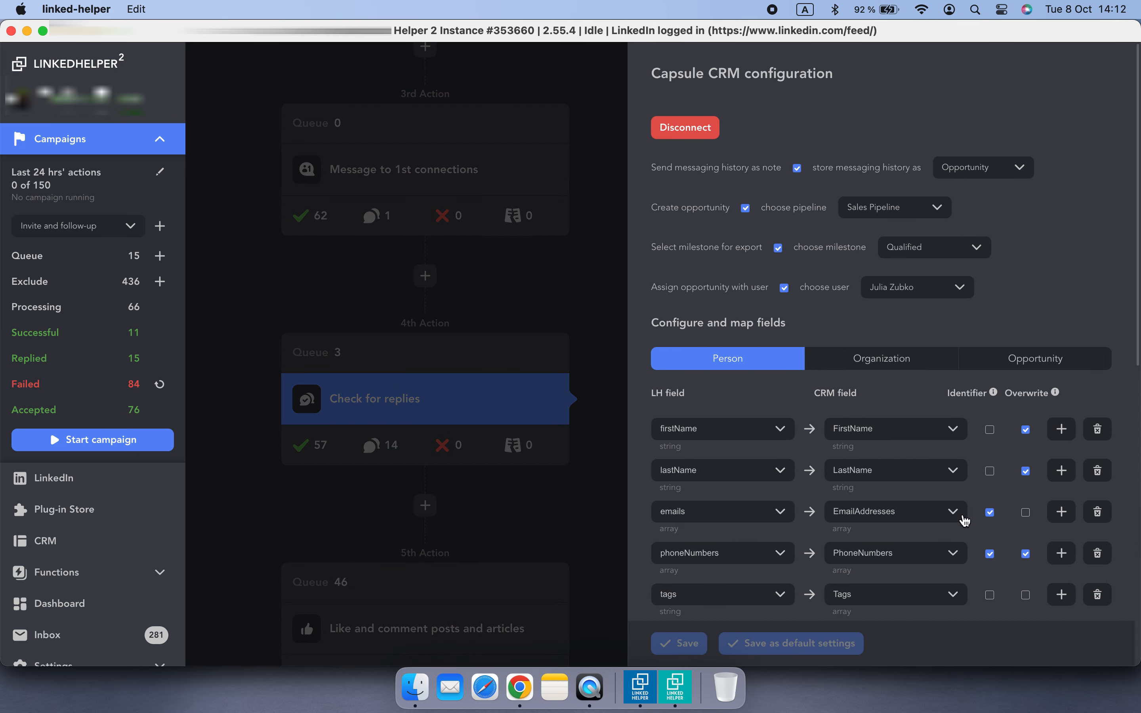
{"action": "scroll", "coordinate": [958, 307], "scroll_direction": "down", "scroll_amount": 6}
{"action": "scroll", "coordinate": [1028, 304], "scroll_direction": "down", "scroll_amount": 2}
{"action": "left_click", "coordinate": [1100, 190]}
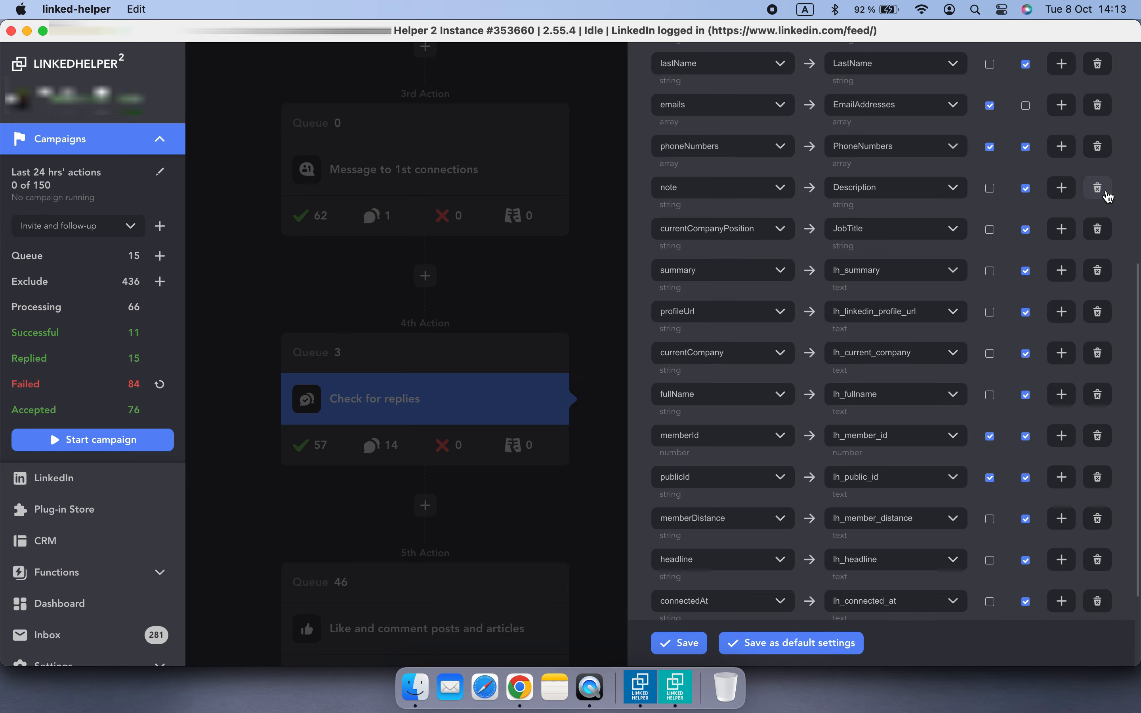
{"action": "scroll", "coordinate": [1098, 320], "scroll_direction": "down", "scroll_amount": 3}
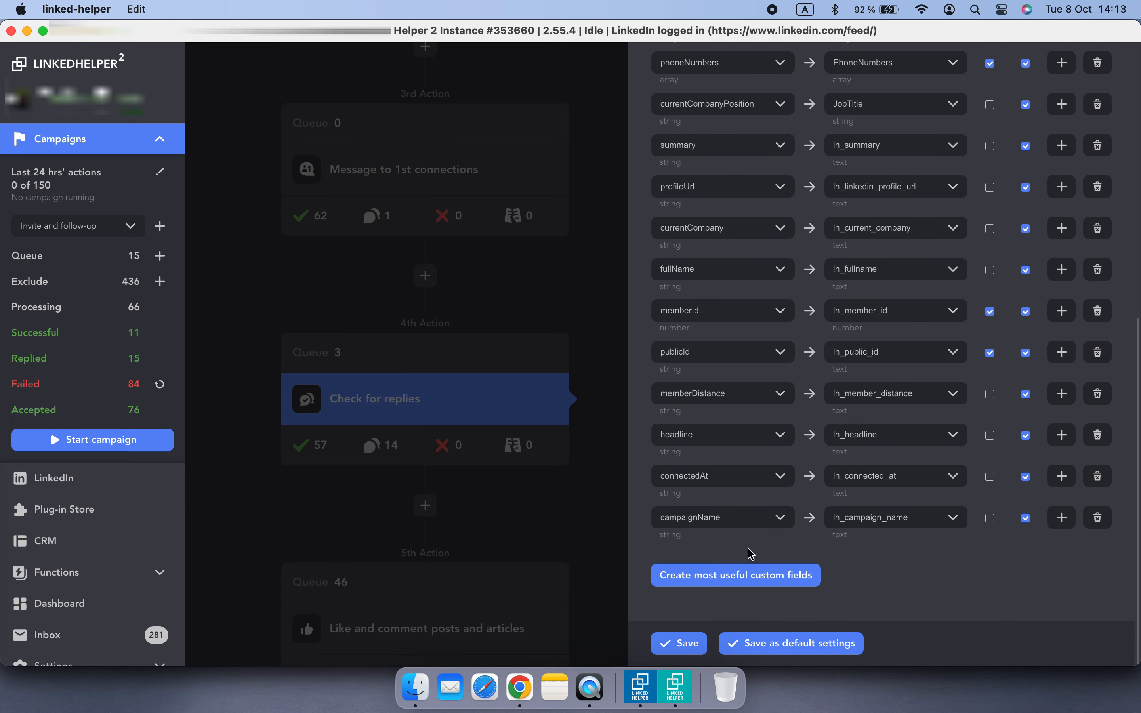
{"action": "left_click", "coordinate": [678, 643]}
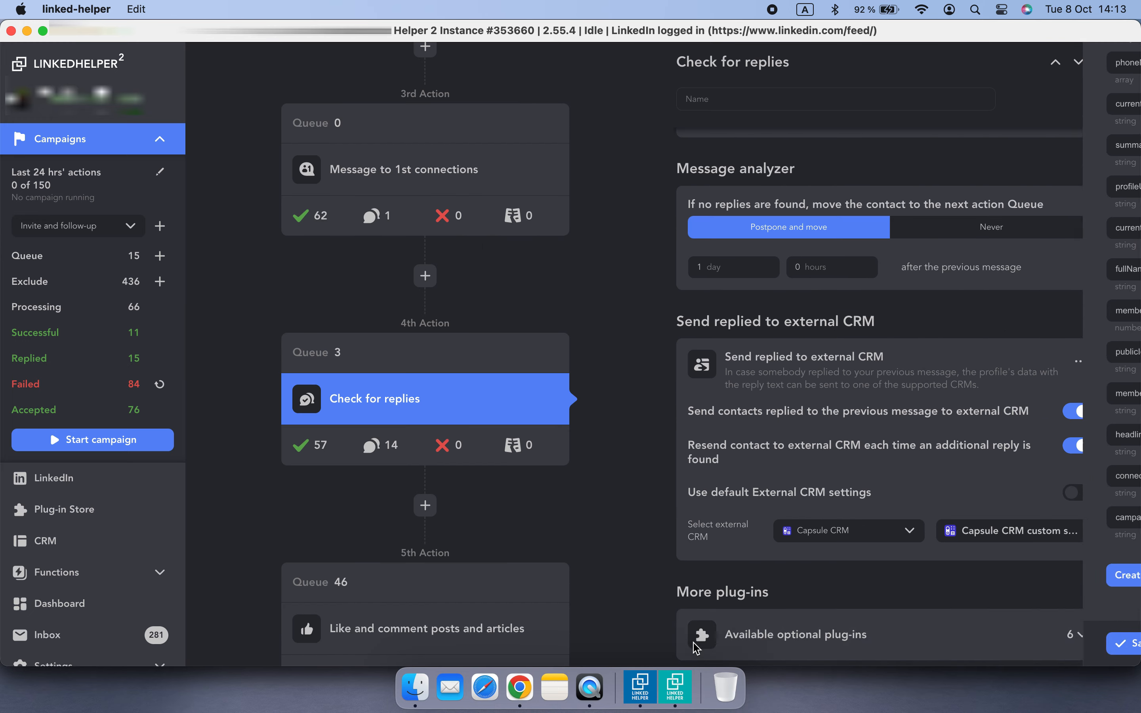
Open the Check for replies action's replied contacts, select all of them, return them to the queue, and start the campaign
{"action": "left_click", "coordinate": [377, 444]}
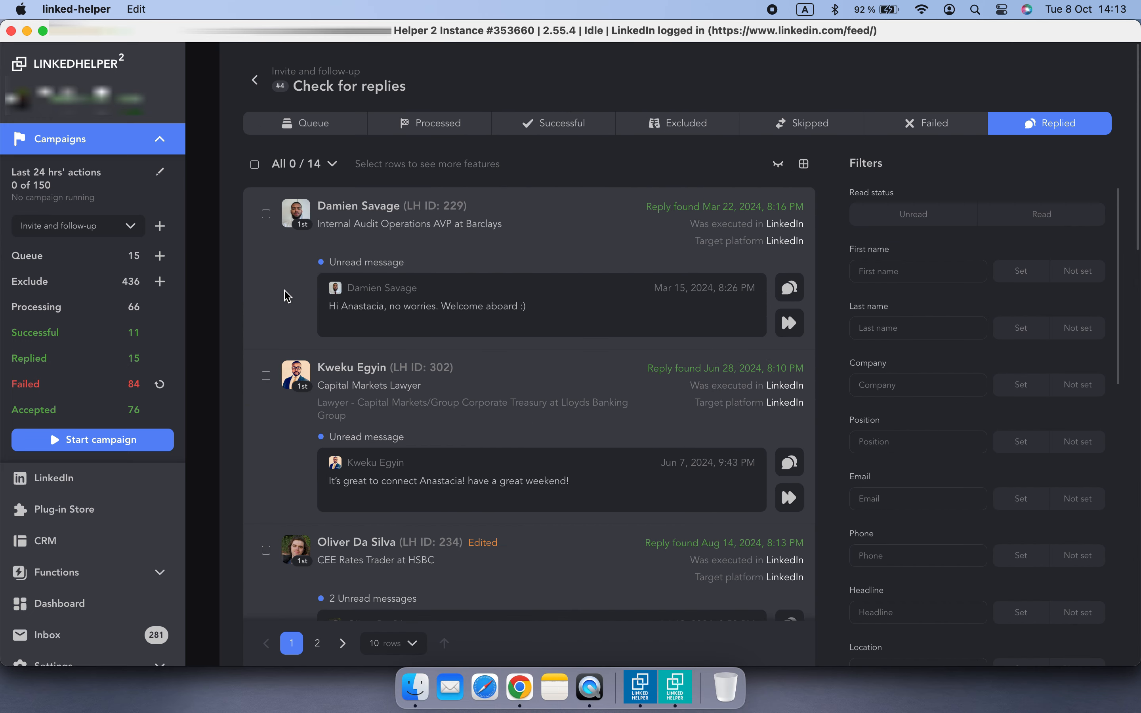
{"action": "left_click", "coordinate": [253, 164]}
{"action": "left_click", "coordinate": [424, 164]}
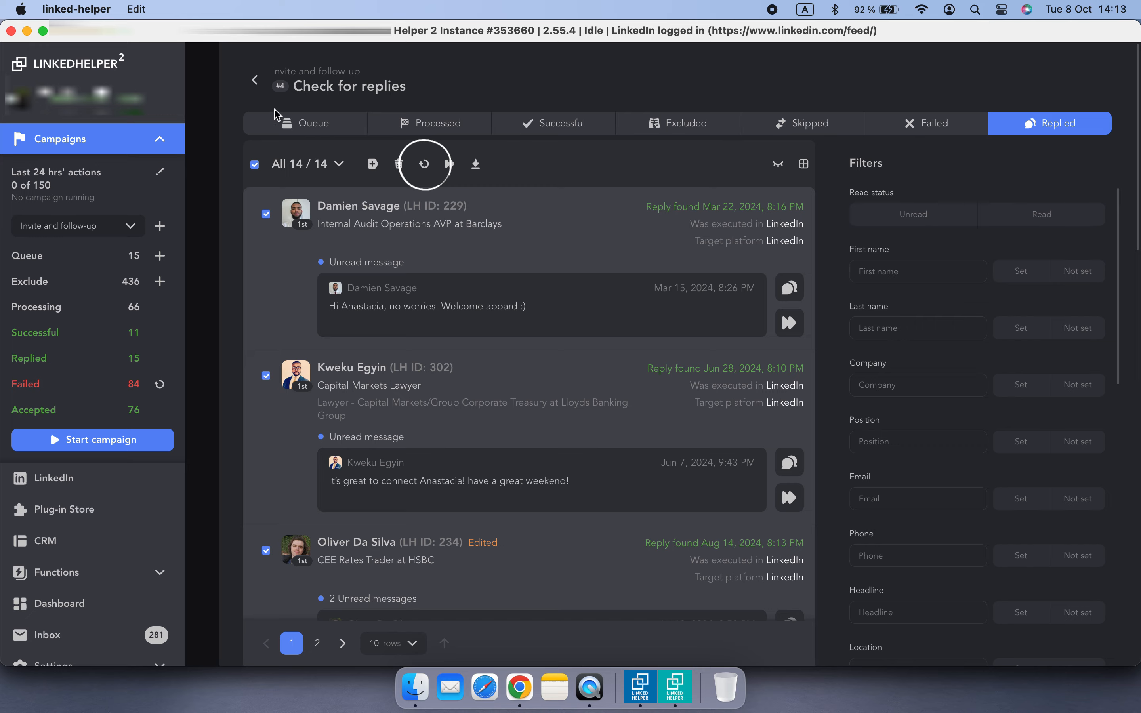
{"action": "left_click", "coordinate": [170, 440]}
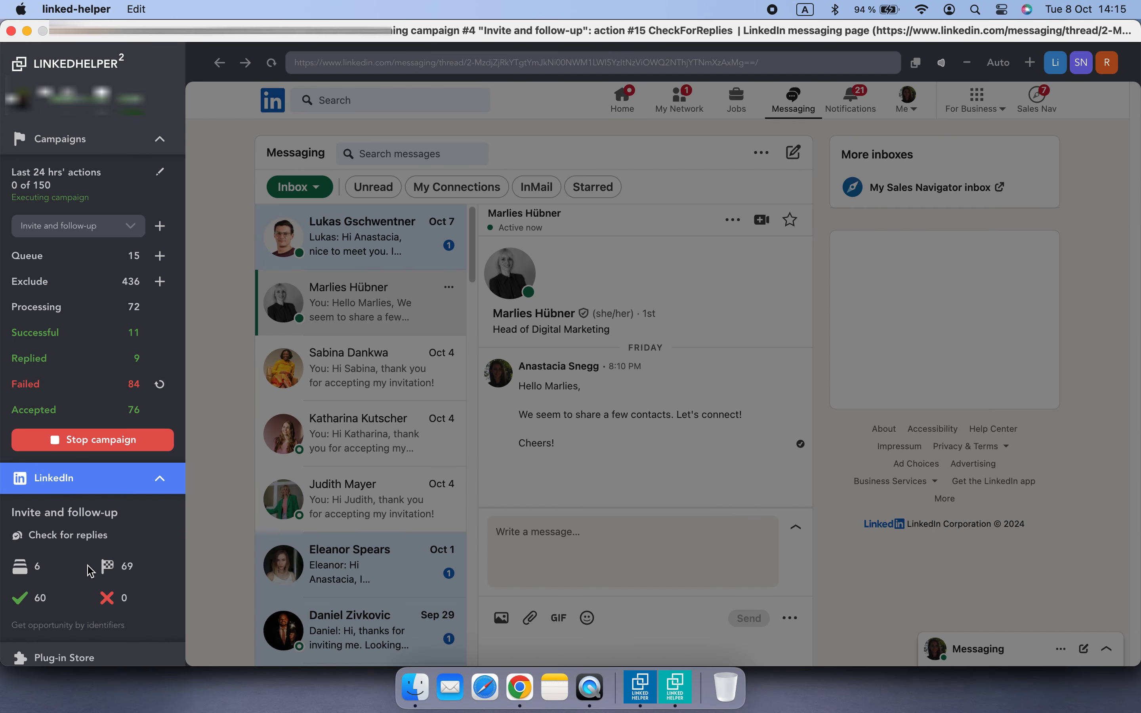
Switch to Chrome, reload the Capsule Sales Pipeline, open a contact's opportunity and expand its LinkedIn conversation note
{"action": "left_click", "coordinate": [90, 571]}
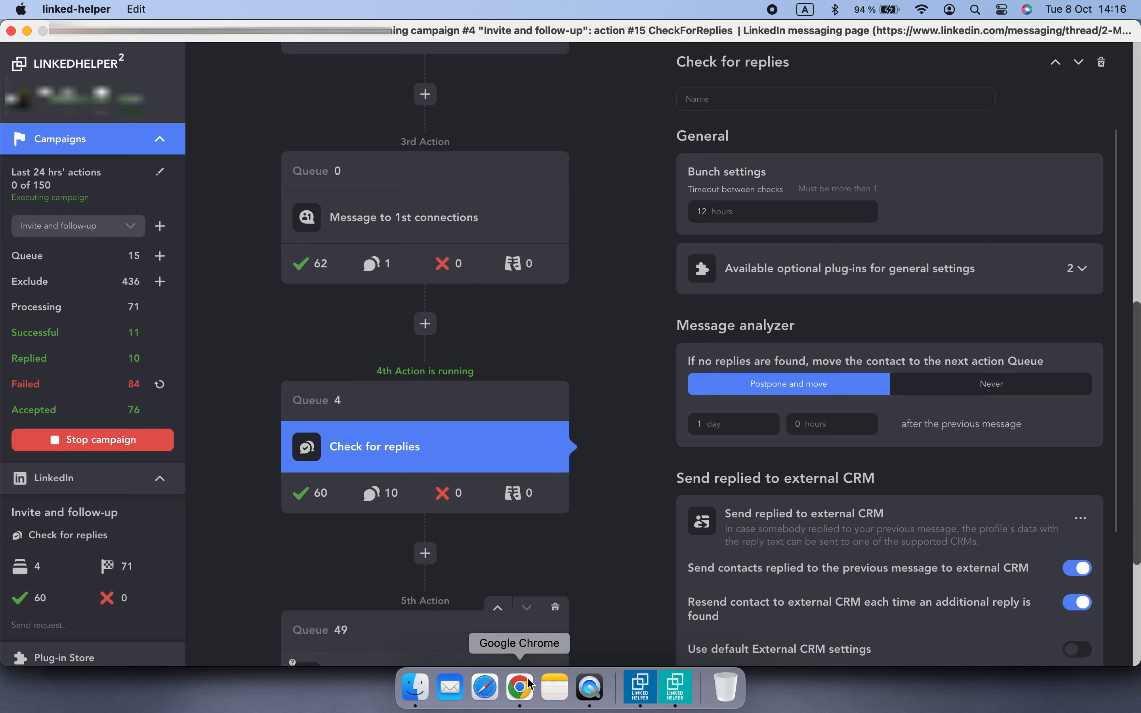
{"action": "left_click", "coordinate": [528, 686]}
{"action": "left_click", "coordinate": [74, 71]}
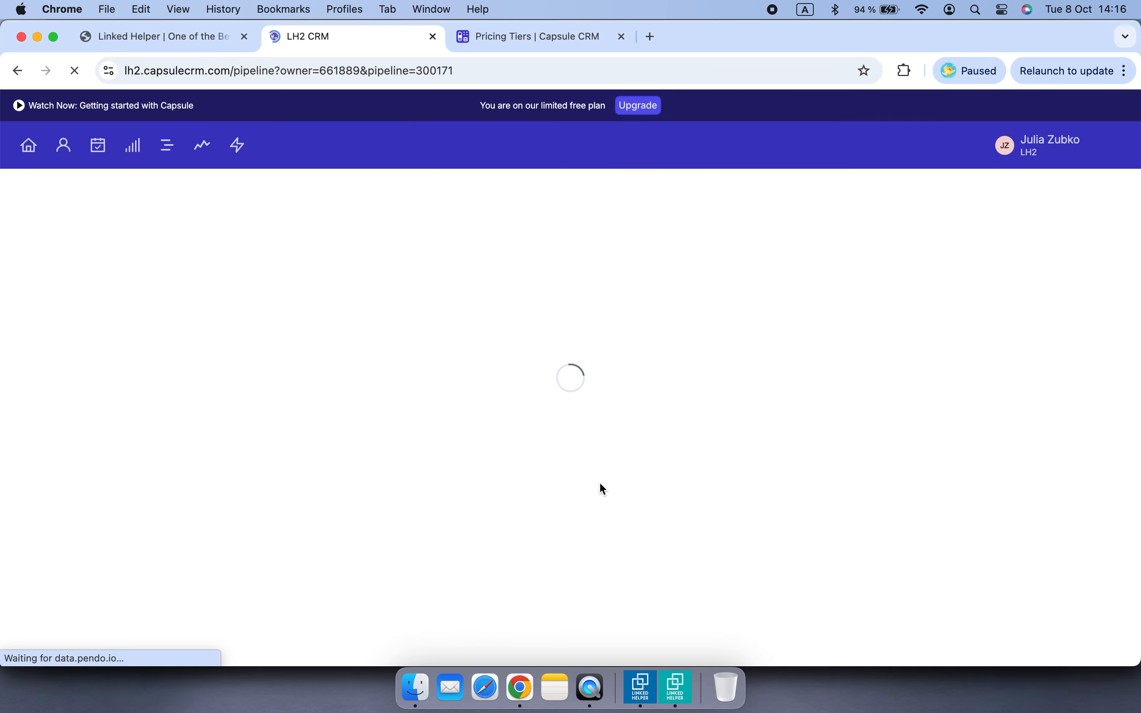
{"action": "left_click", "coordinate": [369, 567]}
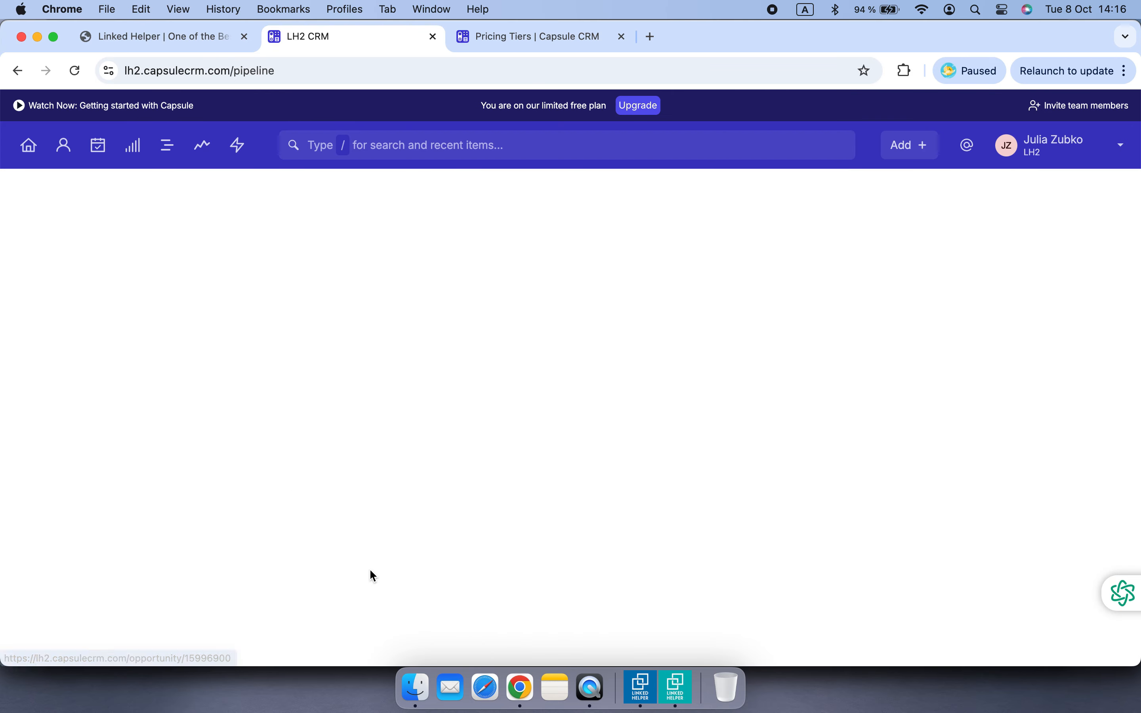
{"action": "left_click", "coordinate": [296, 533]}
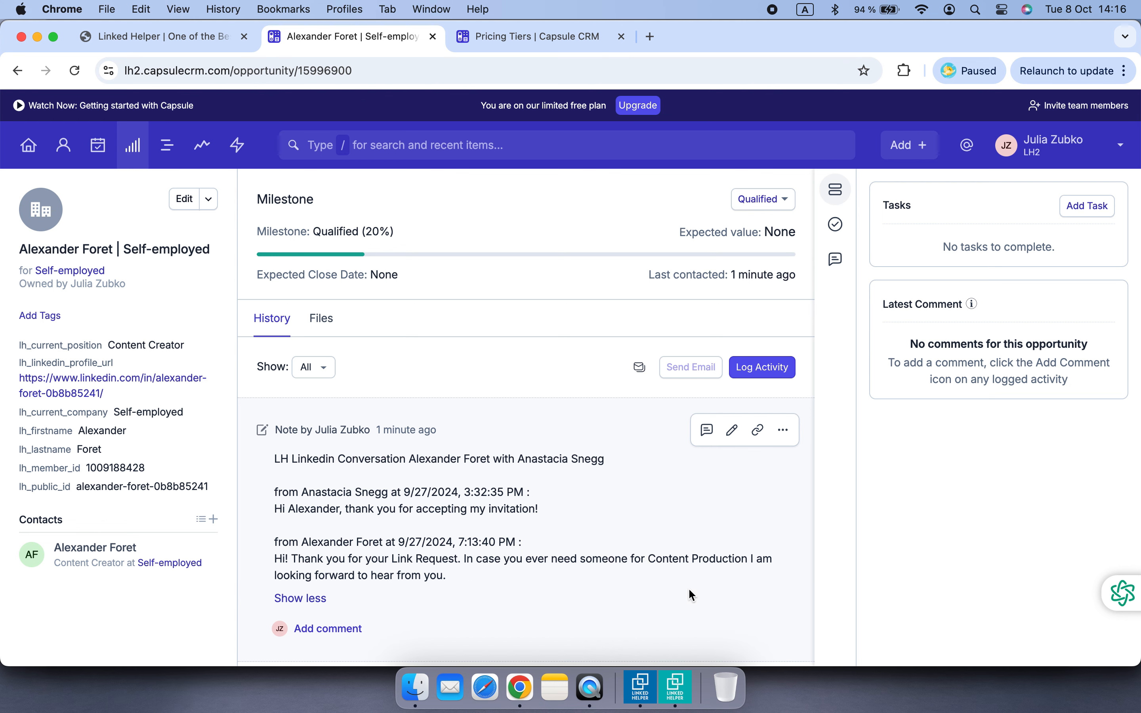
Return to the Sales Pipeline, open another replied contact's opportunity, and expand its LinkedIn conversation note
{"action": "left_click", "coordinate": [132, 146]}
{"action": "left_click", "coordinate": [379, 471]}
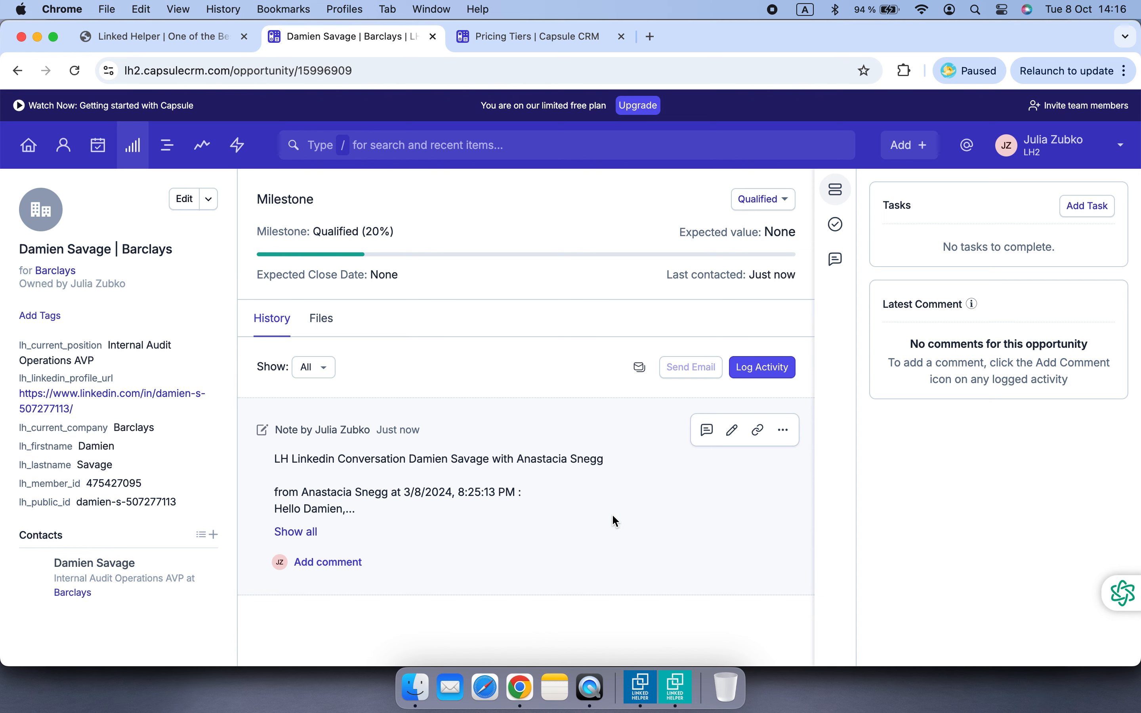
{"action": "left_click", "coordinate": [295, 532]}
{"action": "scroll", "coordinate": [610, 532], "scroll_direction": "down", "scroll_amount": 2}
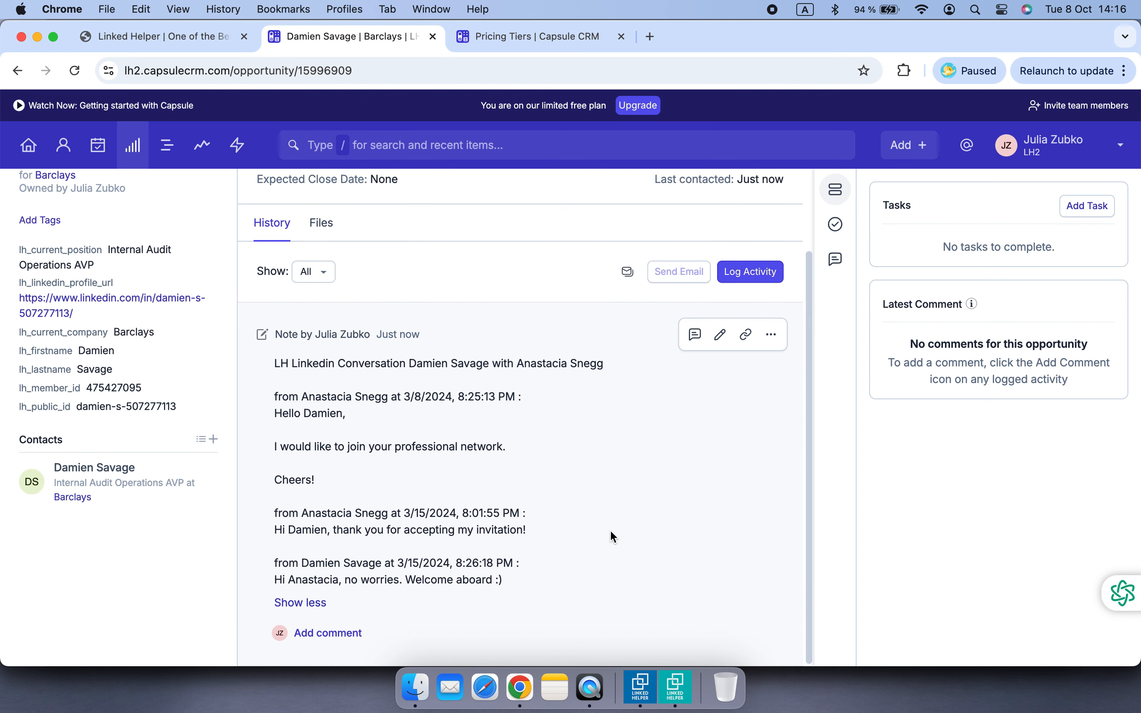